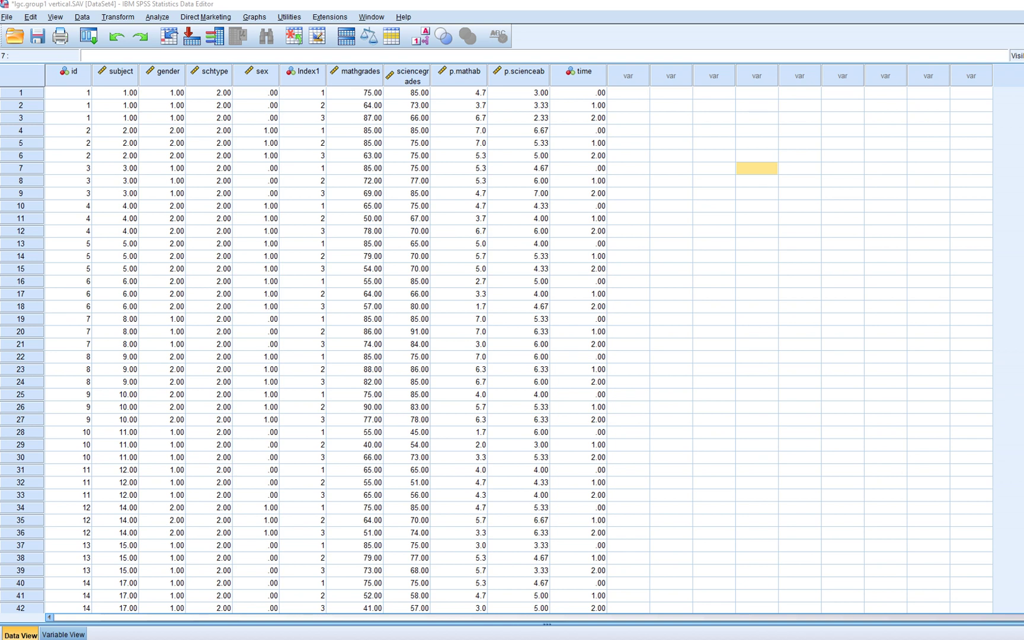
# Review the first subject's id rows, math grades, time values 0–2 and p.mathab values.
pyautogui.click(69, 71)
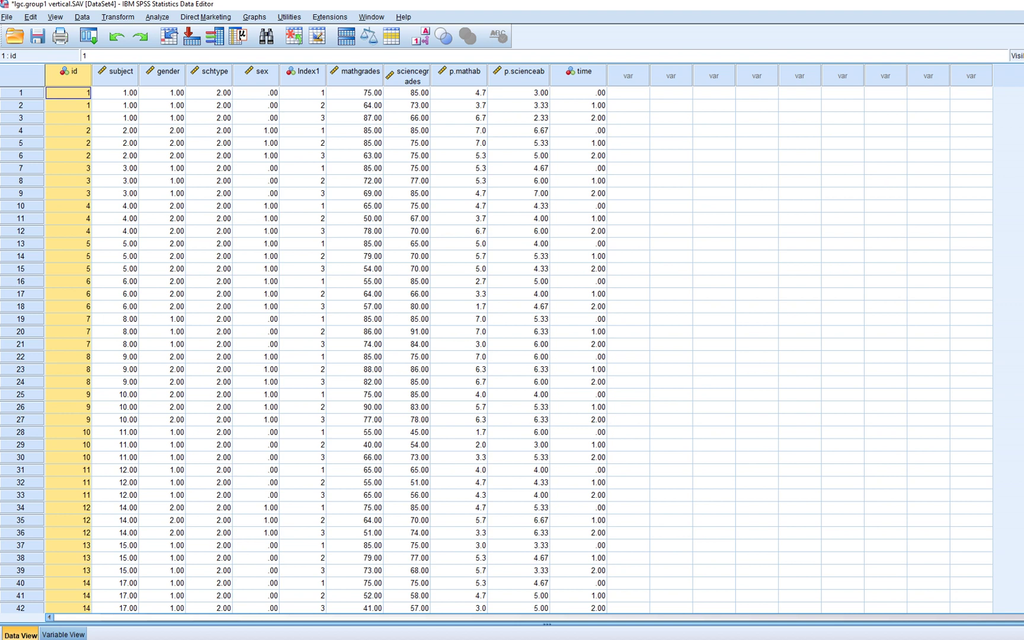
pyautogui.moveTo(68, 93); pyautogui.dragTo(68, 193)
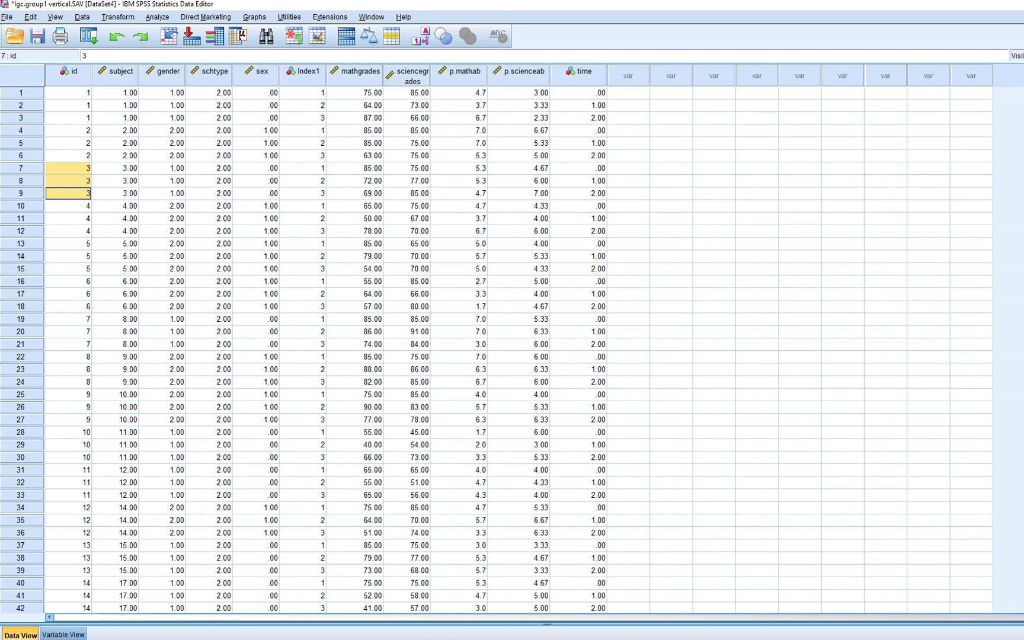
pyautogui.click(355, 93)
pyautogui.moveTo(355, 93); pyautogui.dragTo(355, 118)
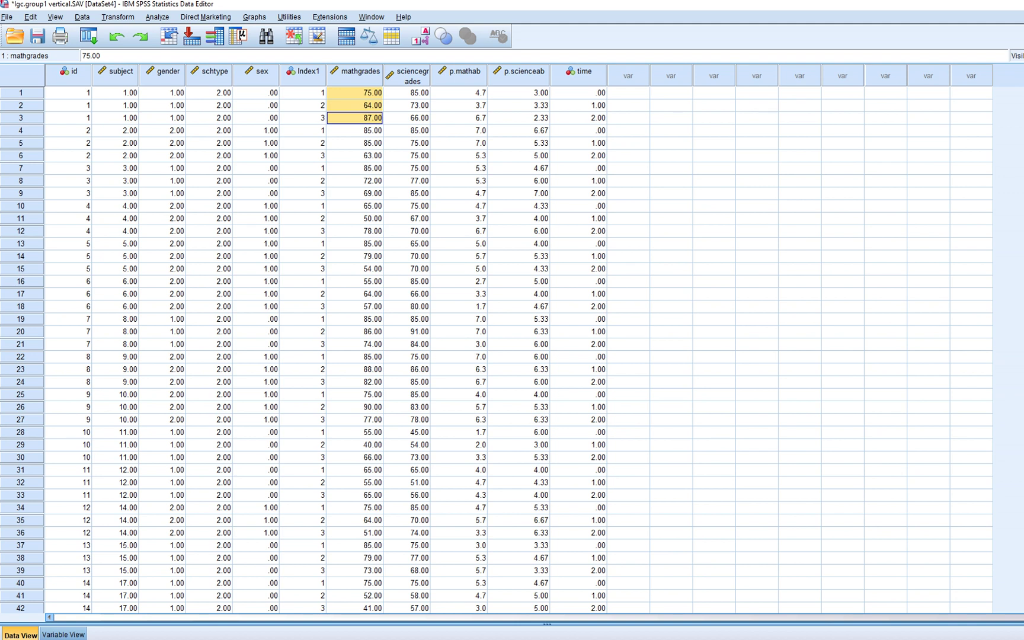
pyautogui.moveTo(578, 93); pyautogui.dragTo(579, 118)
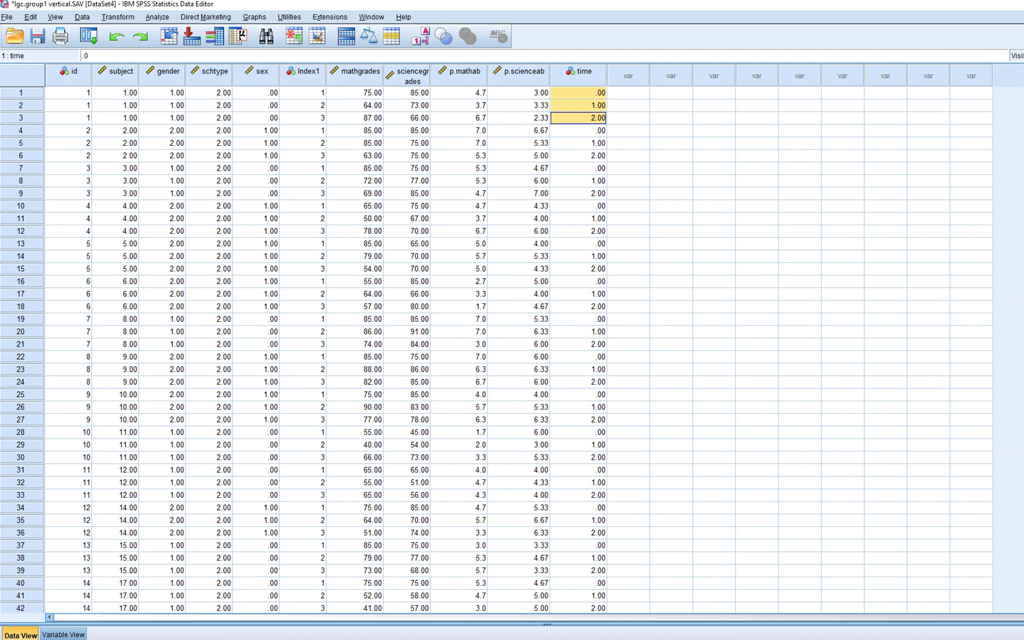
pyautogui.moveTo(460, 92); pyautogui.dragTo(459, 118)
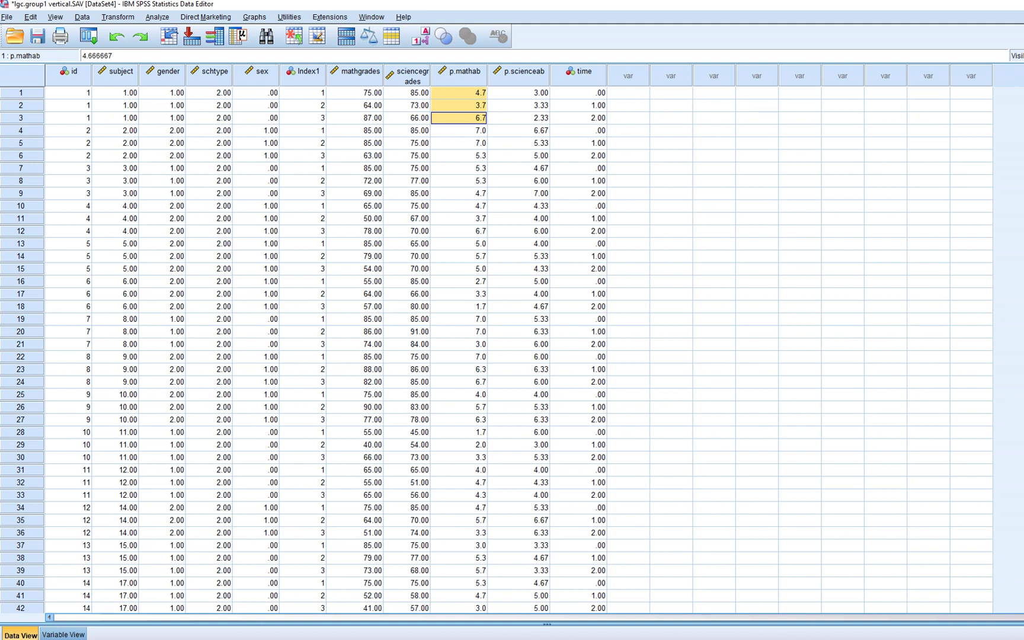
# Check the sex values and the mathgrades column, including 87.00 in row 3, then bring up Analyze.
pyautogui.click(257, 72)
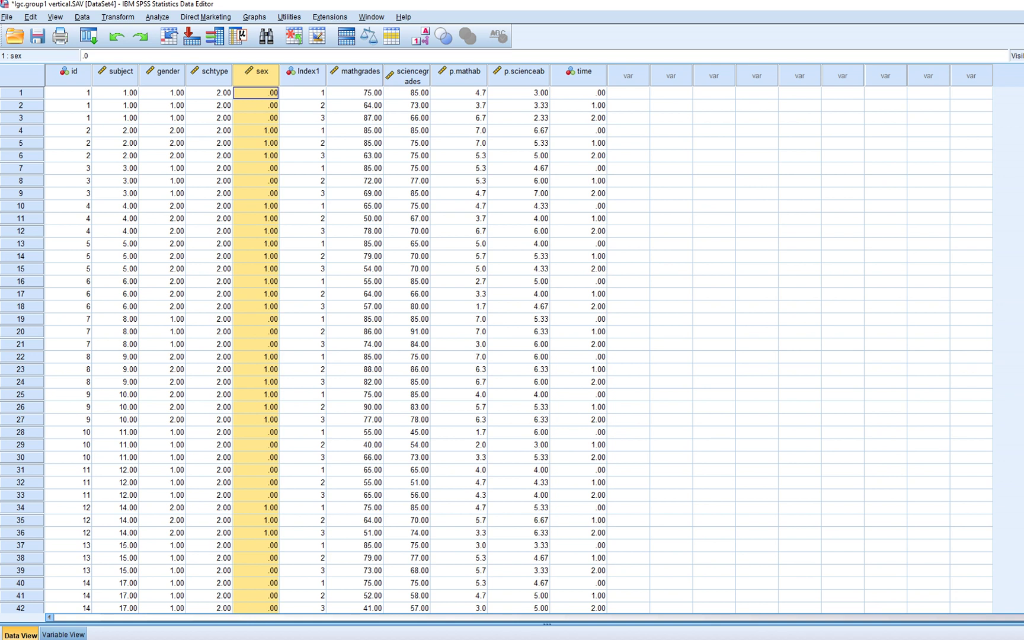
pyautogui.click(256, 93)
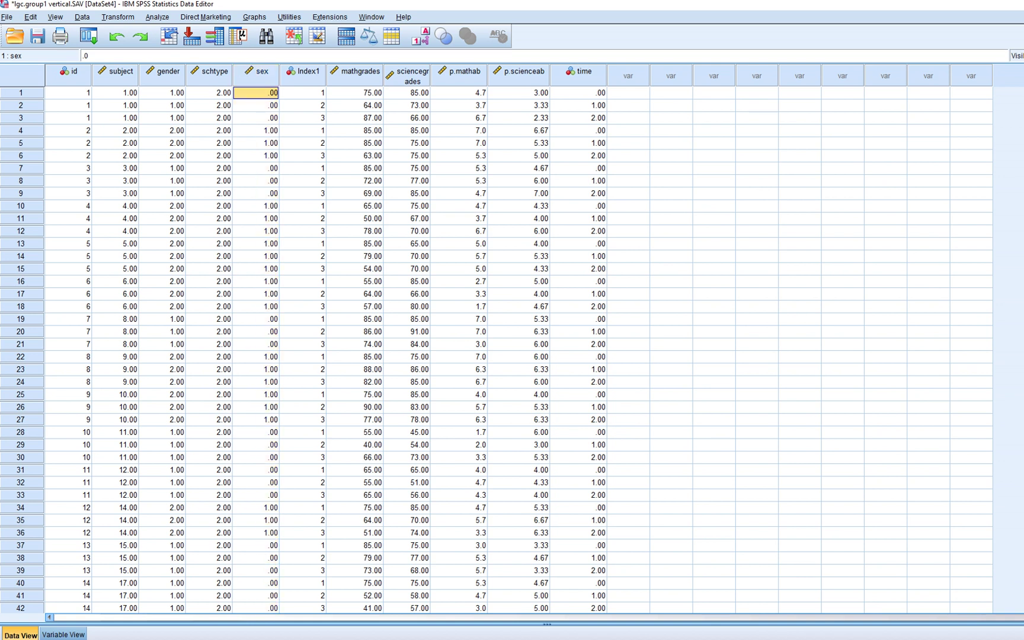
pyautogui.click(256, 131)
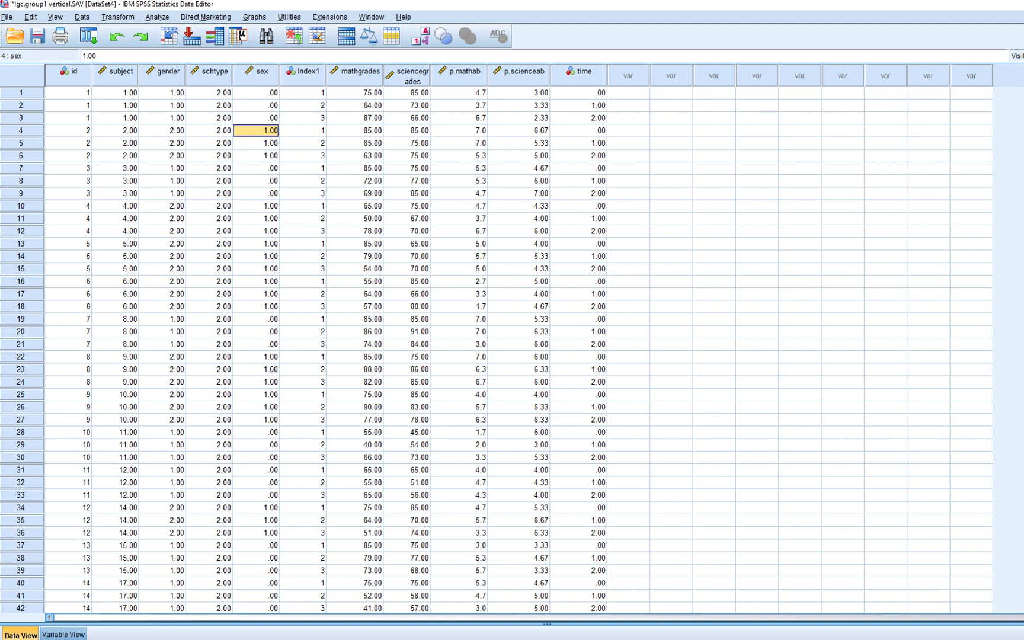
pyautogui.click(356, 71)
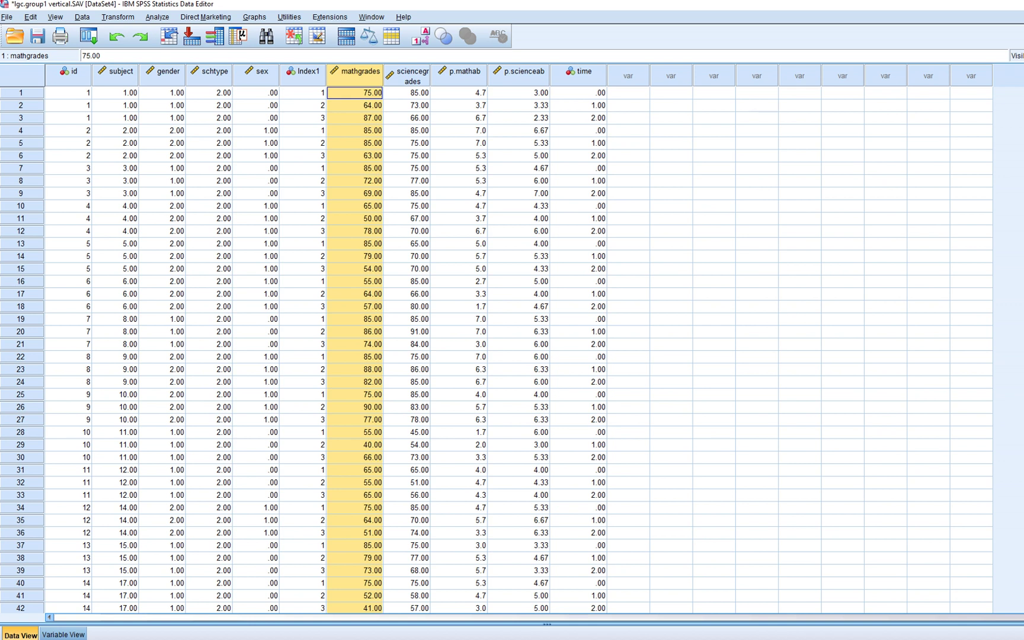
pyautogui.click(355, 118)
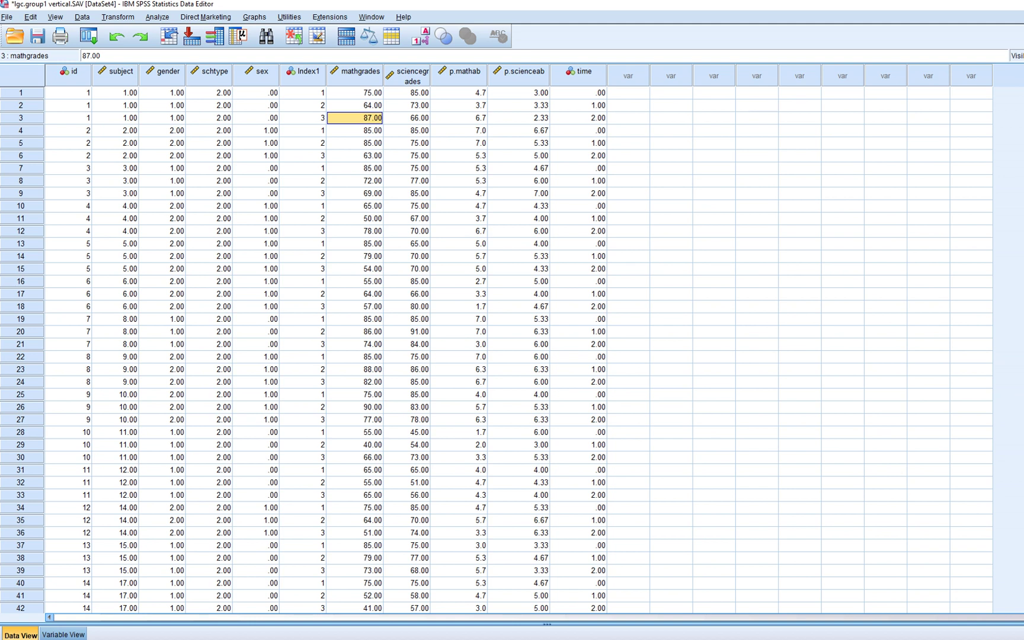
pyautogui.click(157, 17)
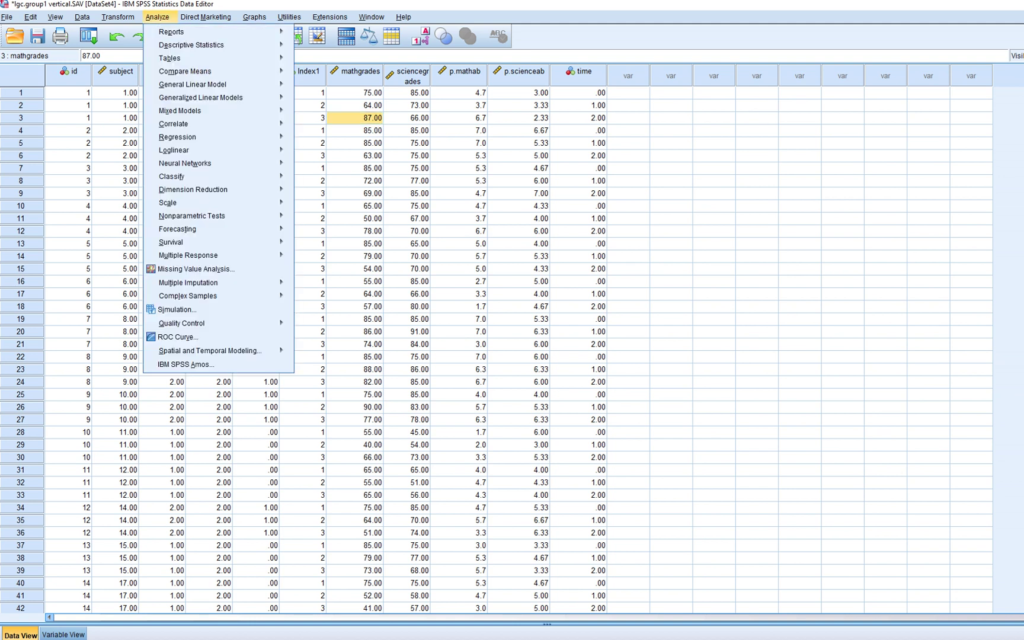
# Reset the Linear Mixed Models setup and assign id as subject and time as repeated variable.
pyautogui.moveTo(180, 111)
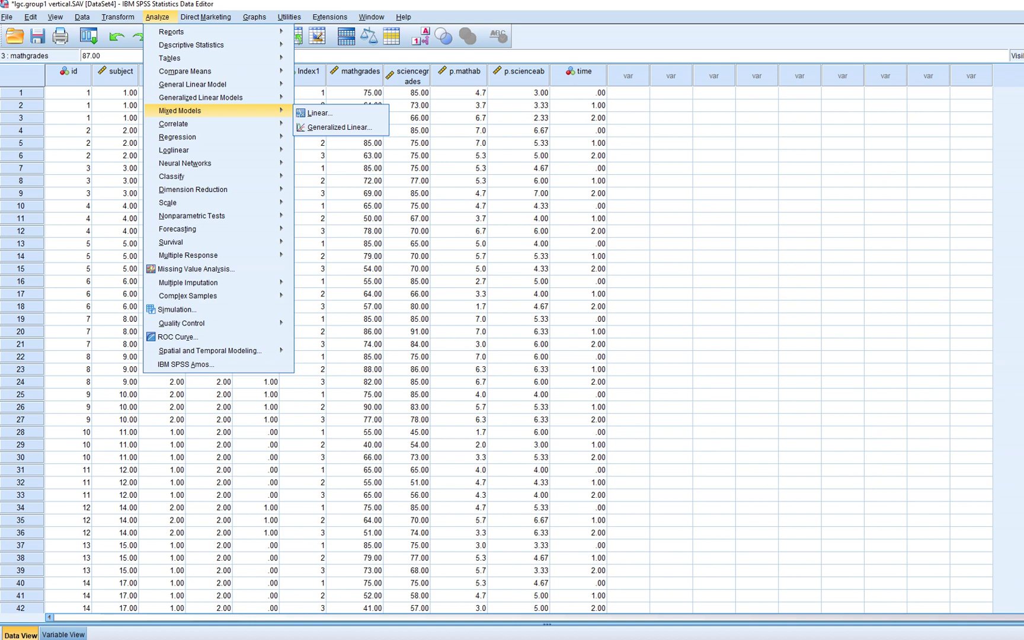
pyautogui.click(321, 111)
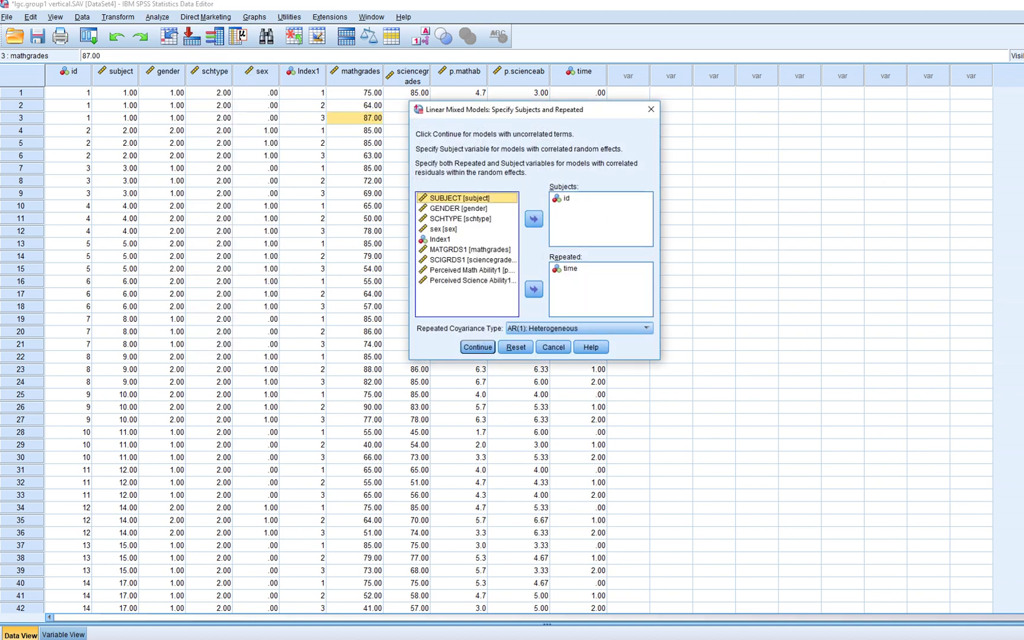
pyautogui.hotkey('alt', 'r')
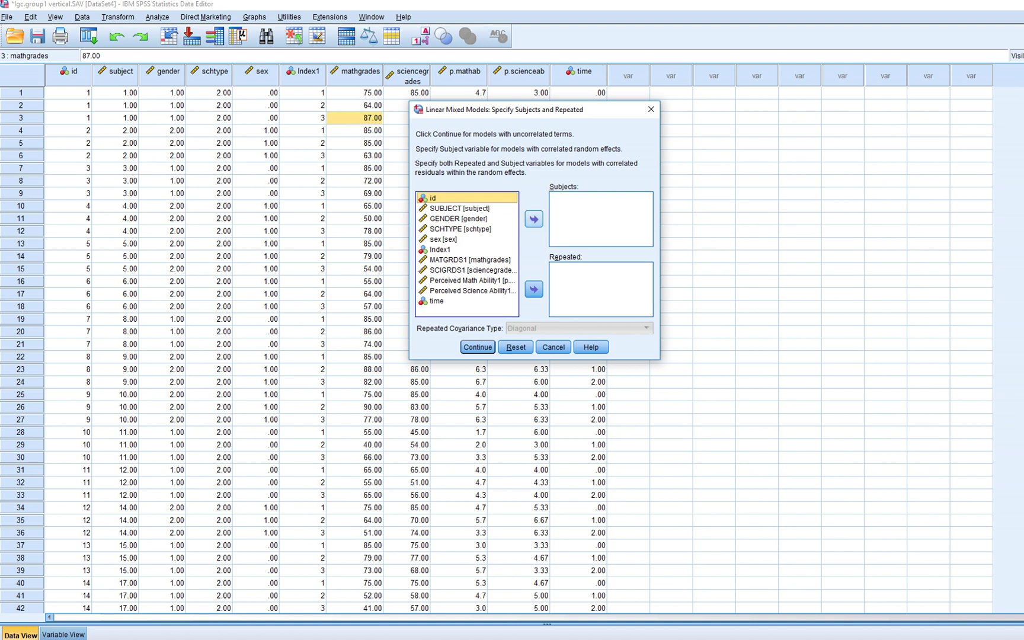
pyautogui.click(534, 219)
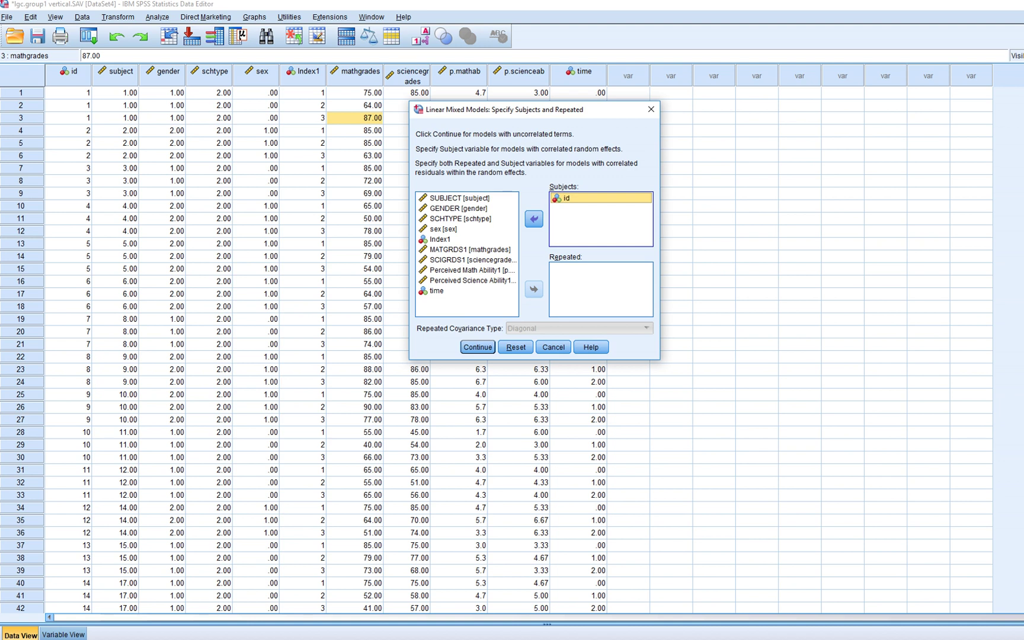
pyautogui.click(437, 291)
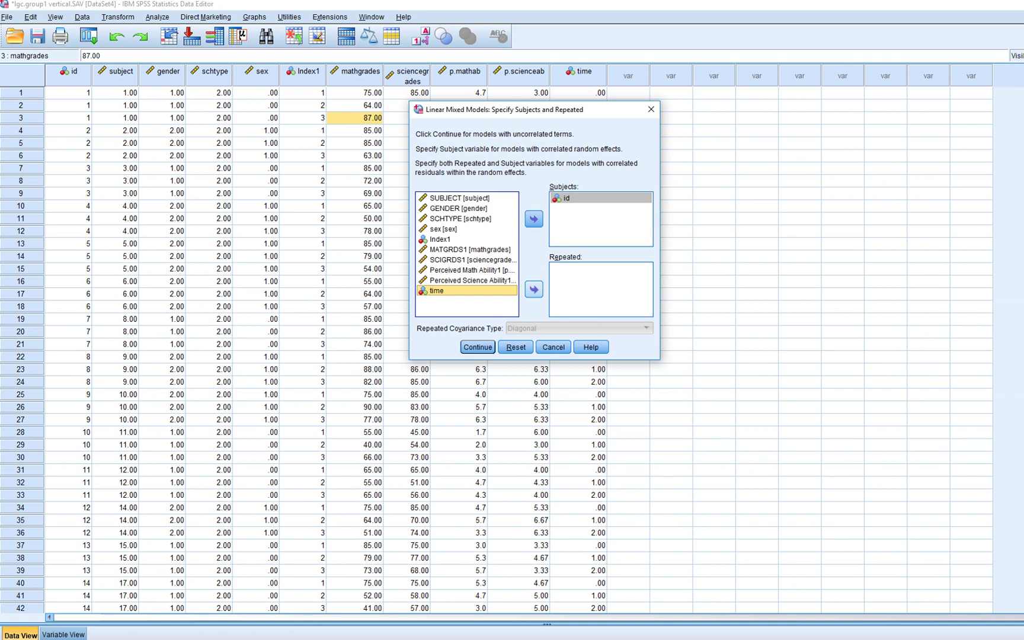
pyautogui.click(534, 289)
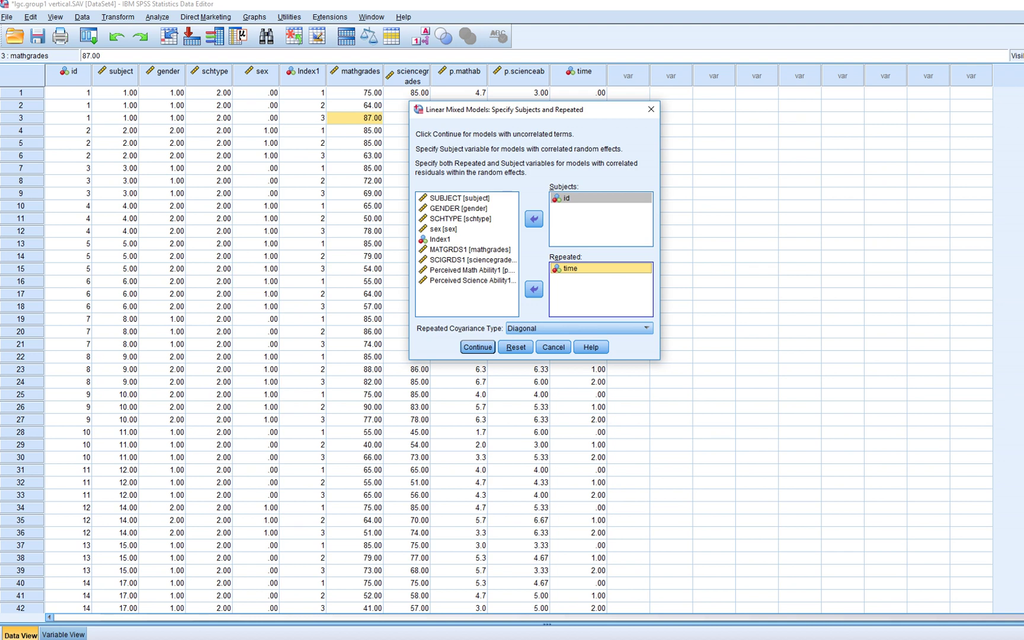
pyautogui.click(440, 239)
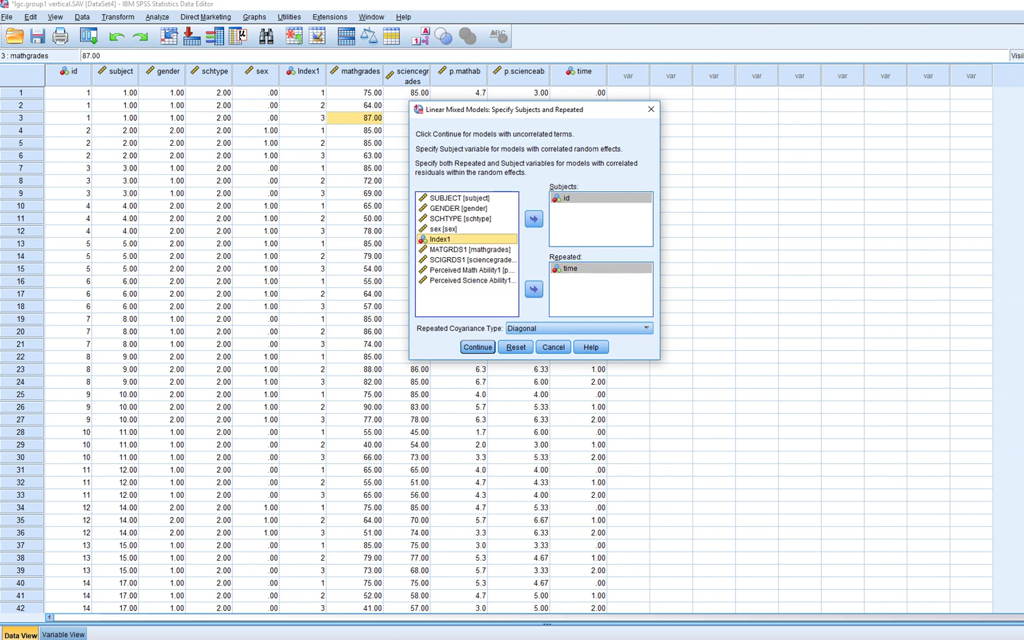
pyautogui.click(570, 269)
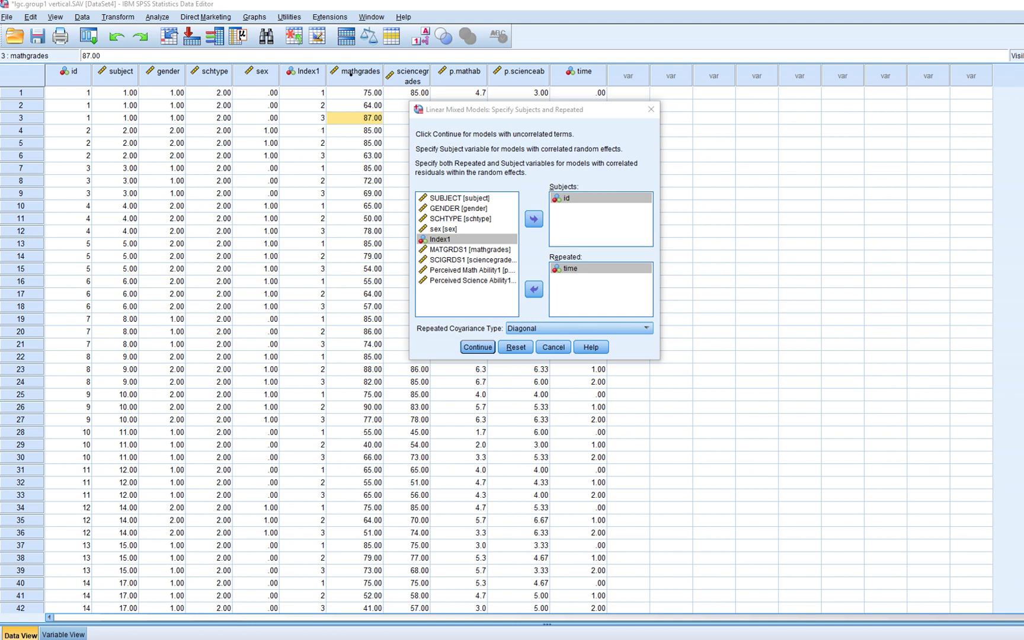
pyautogui.moveTo(762, 209)
pyautogui.mouseDown()
pyautogui.moveTo(738, 240)
pyautogui.moveTo(768, 268)
pyautogui.mouseUp()
pyautogui.moveTo(762, 210)
pyautogui.mouseDown()
pyautogui.moveTo(777, 211)
pyautogui.moveTo(752, 226)
pyautogui.moveTo(792, 206)
pyautogui.moveTo(770, 229)
pyautogui.moveTo(789, 241)
pyautogui.moveTo(818, 235)
pyautogui.moveTo(800, 248)
pyautogui.moveTo(829, 261)
pyautogui.moveTo(843, 254)
pyautogui.mouseUp()
pyautogui.moveTo(834, 265); pyautogui.dragTo(838, 276)
pyautogui.moveTo(827, 202)
pyautogui.mouseDown()
pyautogui.moveTo(840, 205)
pyautogui.moveTo(861, 273)
pyautogui.moveTo(854, 276)
pyautogui.mouseUp()
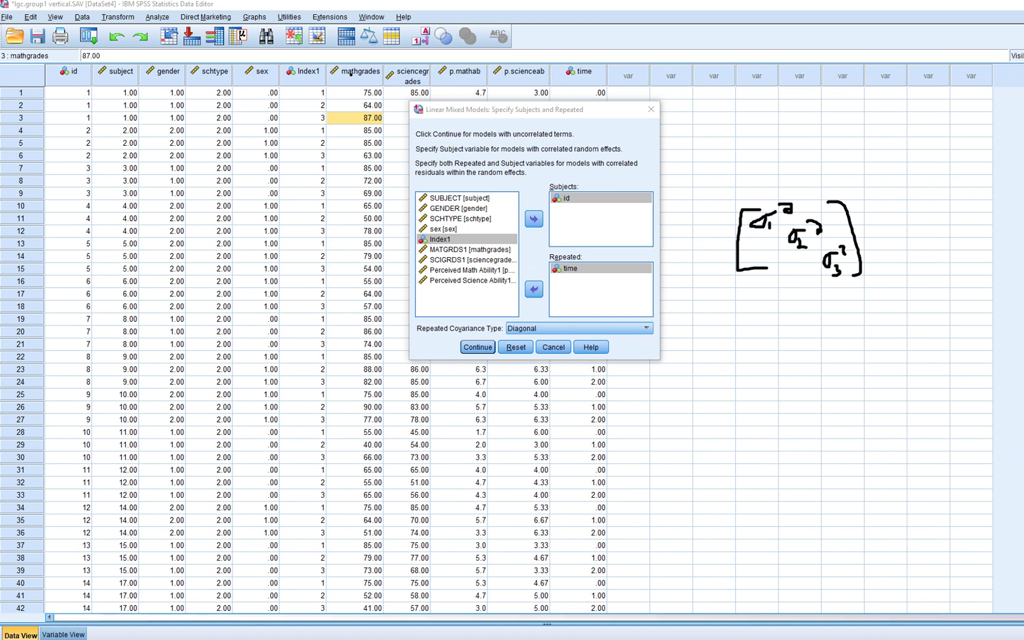
pyautogui.moveTo(767, 235)
pyautogui.mouseDown()
pyautogui.moveTo(759, 265)
pyautogui.moveTo(766, 249)
pyautogui.moveTo(786, 267)
pyautogui.moveTo(799, 255)
pyautogui.mouseUp()
pyautogui.moveTo(813, 203)
pyautogui.mouseDown()
pyautogui.moveTo(809, 216)
pyautogui.moveTo(820, 204)
pyautogui.mouseUp()
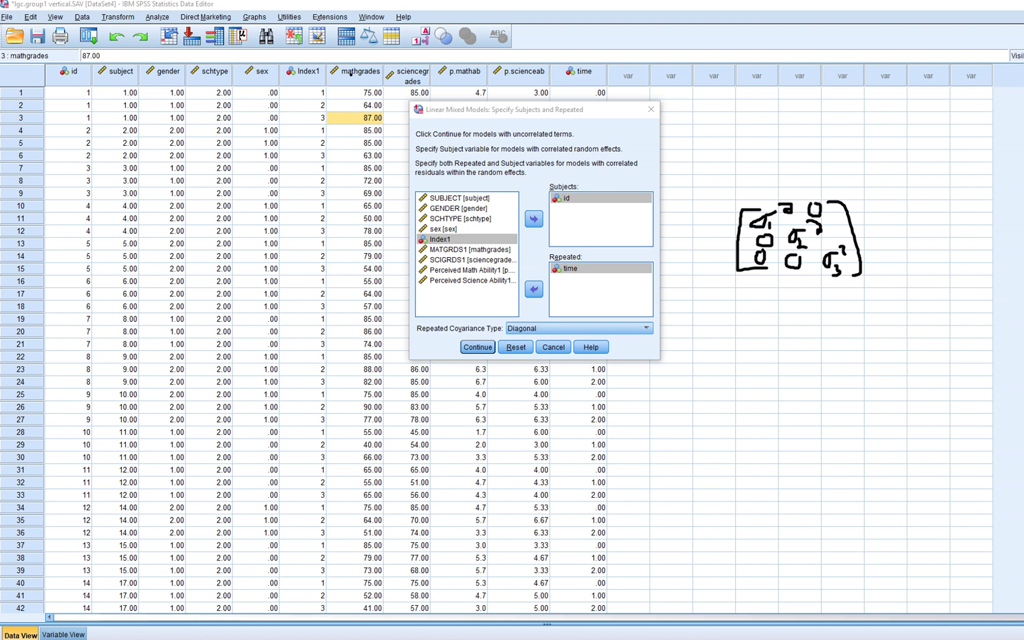
pyautogui.moveTo(833, 207)
pyautogui.mouseDown()
pyautogui.moveTo(834, 233)
pyautogui.moveTo(843, 224)
pyautogui.mouseUp()
pyautogui.press('Escape')
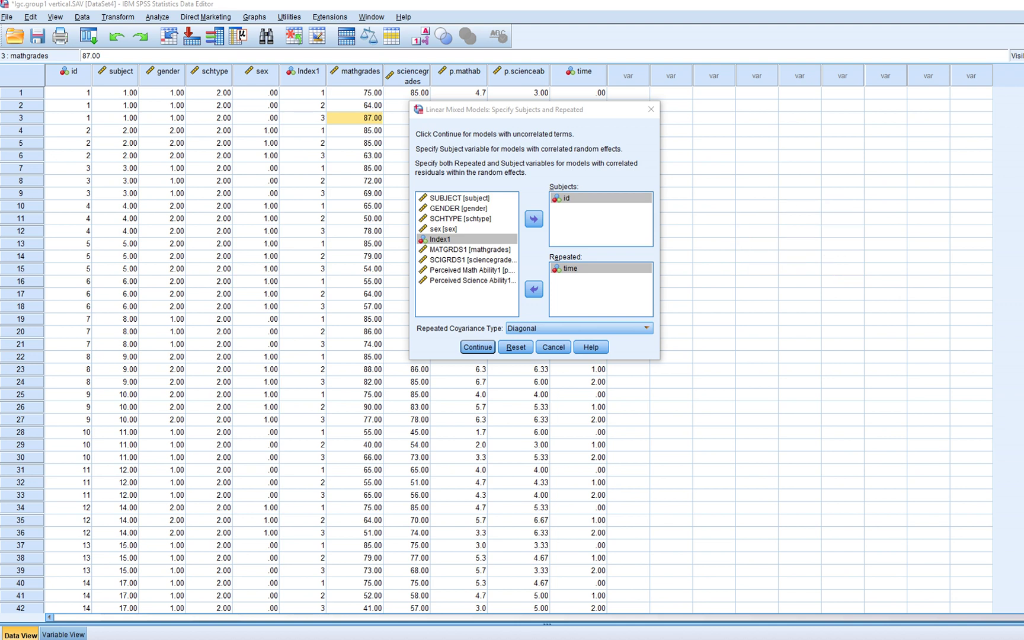
# Keep the repeated covariance type at Diagonal and confirm the subjects and repeated settings.
pyautogui.click(647, 329)
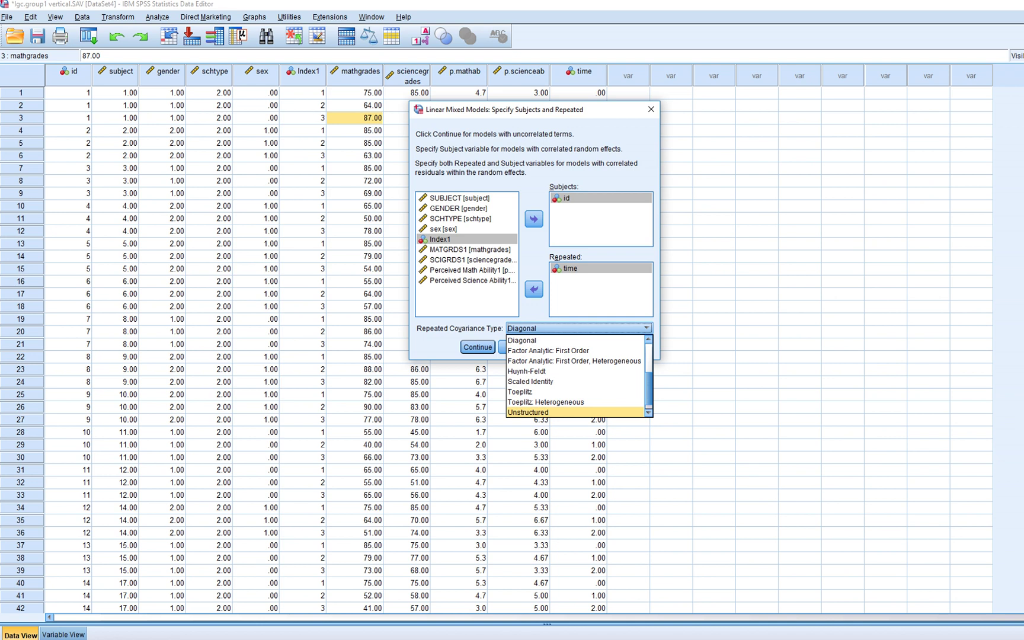
pyautogui.press('Up')
pyautogui.press('Up')
pyautogui.press('Up')
pyautogui.press('Up')
pyautogui.press('Up')
pyautogui.press('Up')
pyautogui.press('Up')
pyautogui.press('Up')
pyautogui.press('Up')
pyautogui.press('Up')
pyautogui.press('Up')
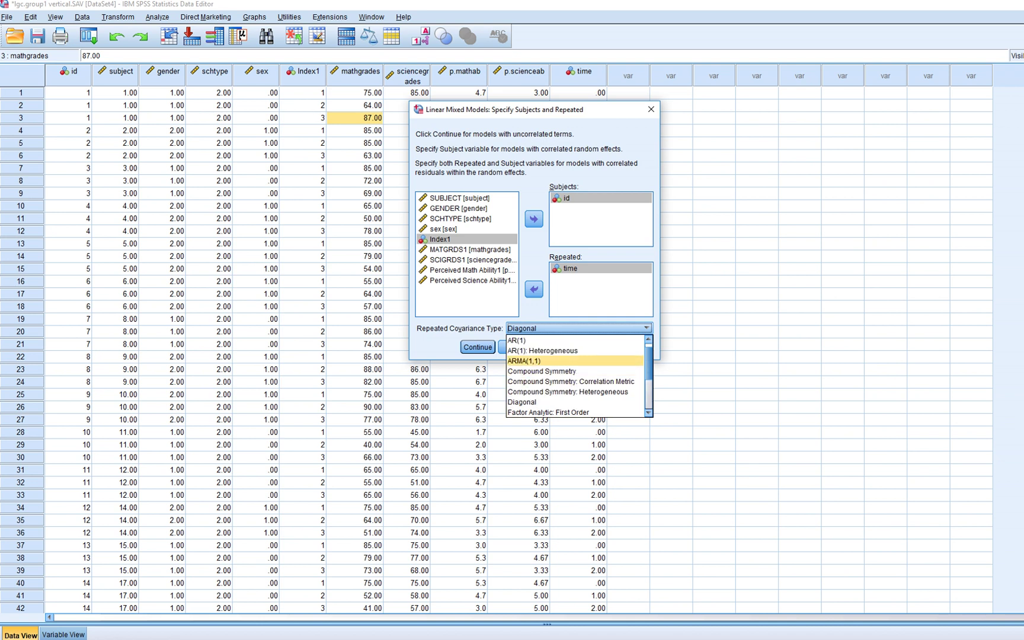
pyautogui.press('Up')
pyautogui.press('Up')
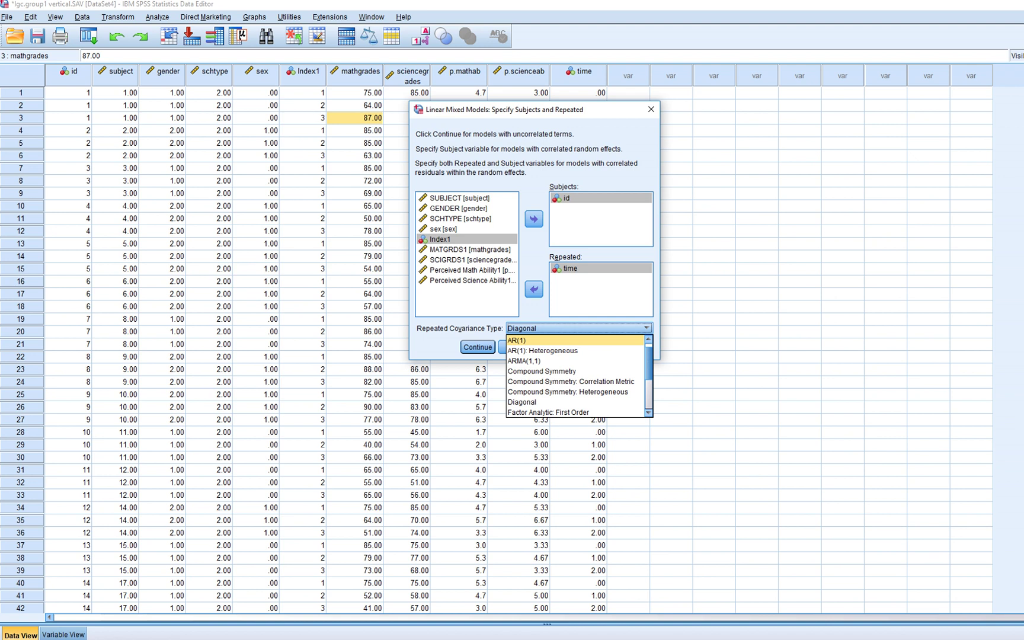
pyautogui.press('Down')
pyautogui.press('Up')
pyautogui.press('Down')
pyautogui.press('Down')
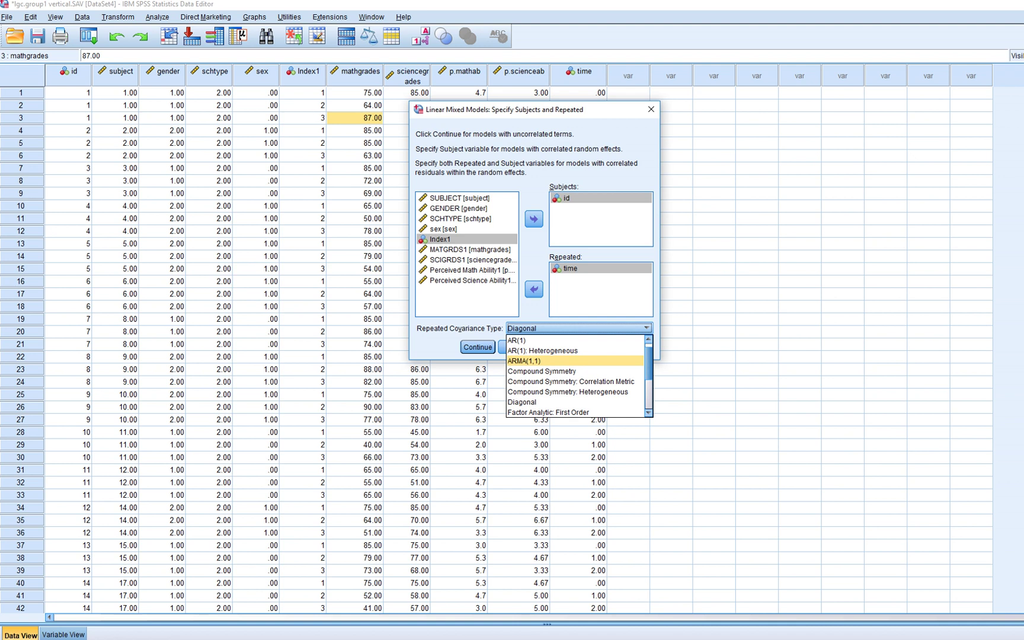
pyautogui.press('Up')
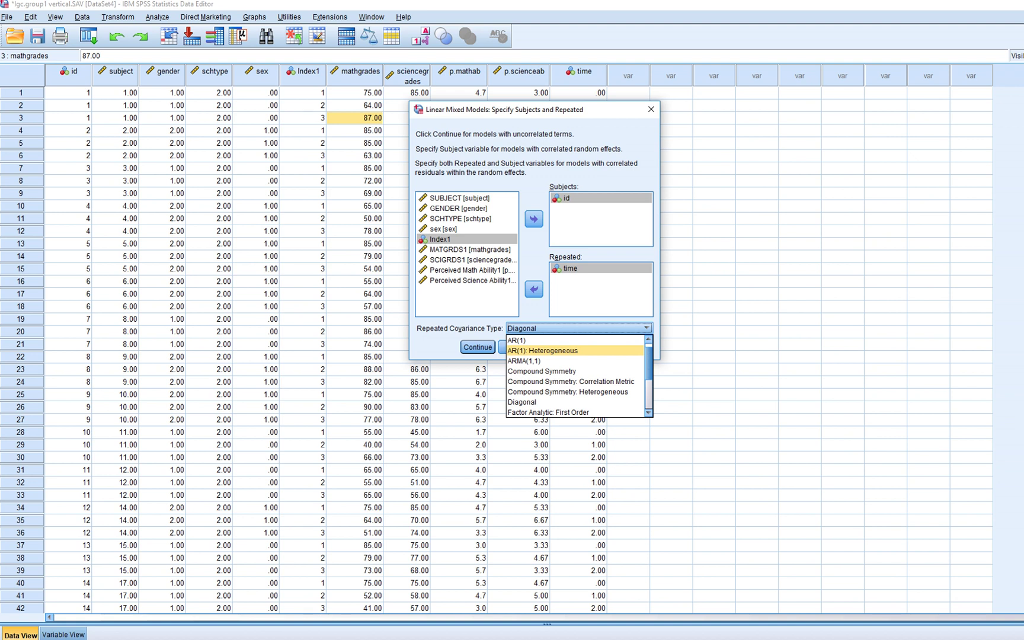
pyautogui.press('Escape')
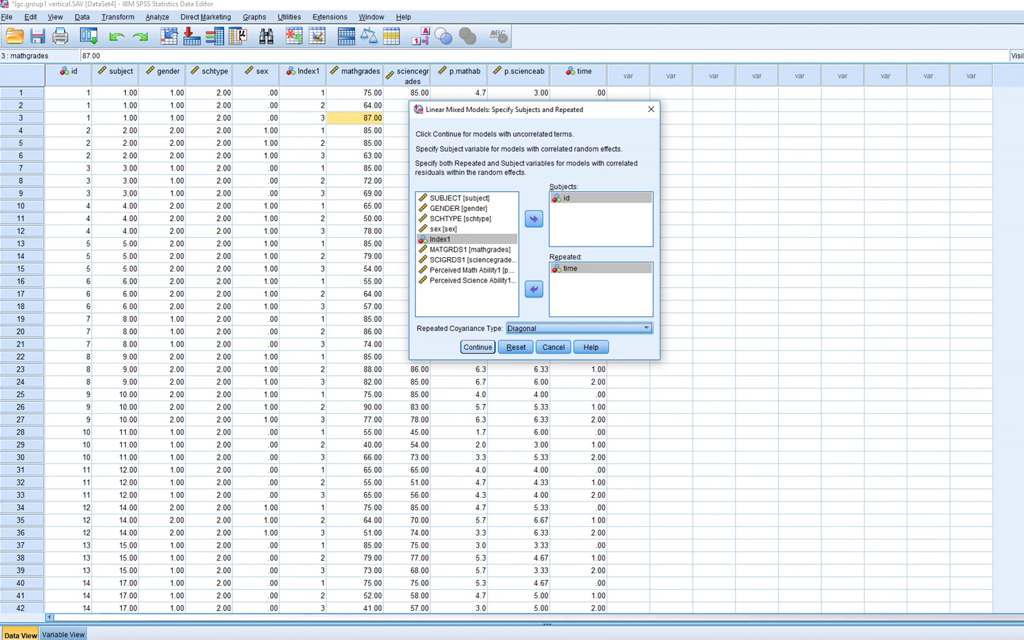
pyautogui.press('Return')
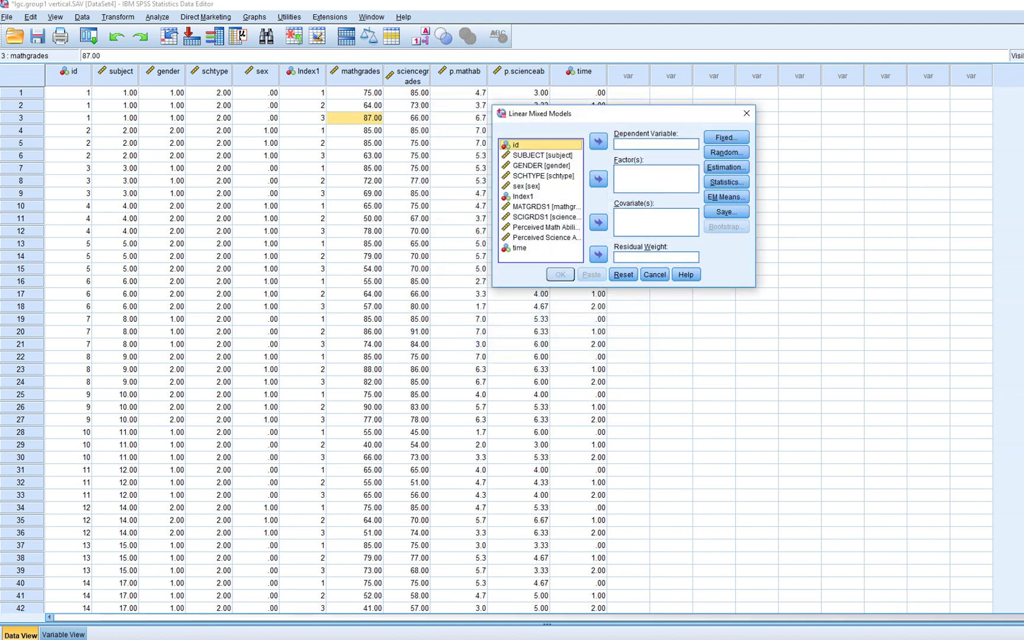
# Make MATGRDS1 the dependent variable and go to the Random effects settings.
pyautogui.click(546, 207)
pyautogui.click(598, 142)
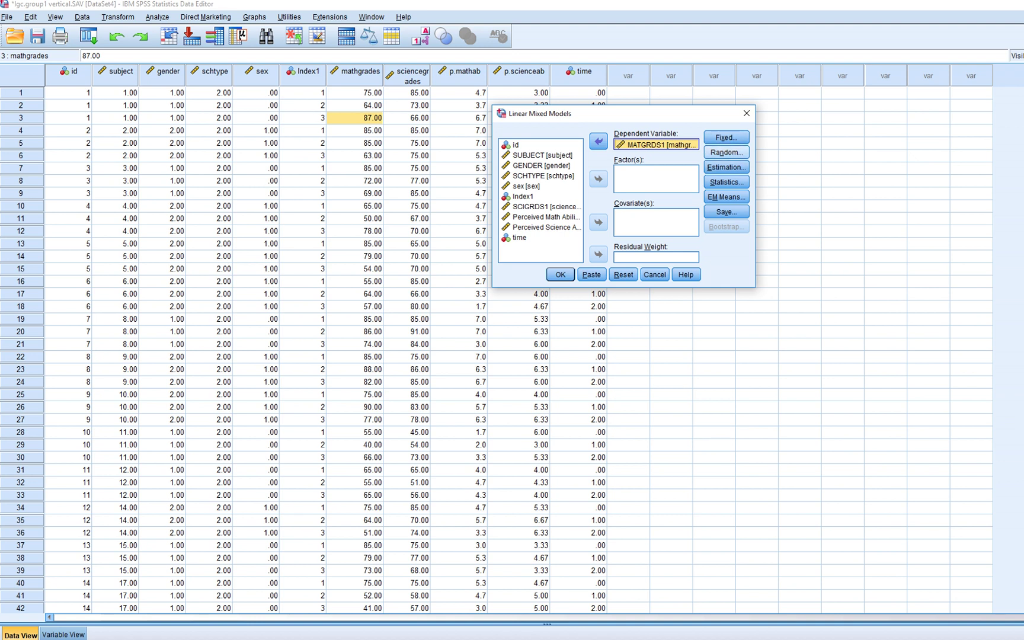
pyautogui.click(727, 152)
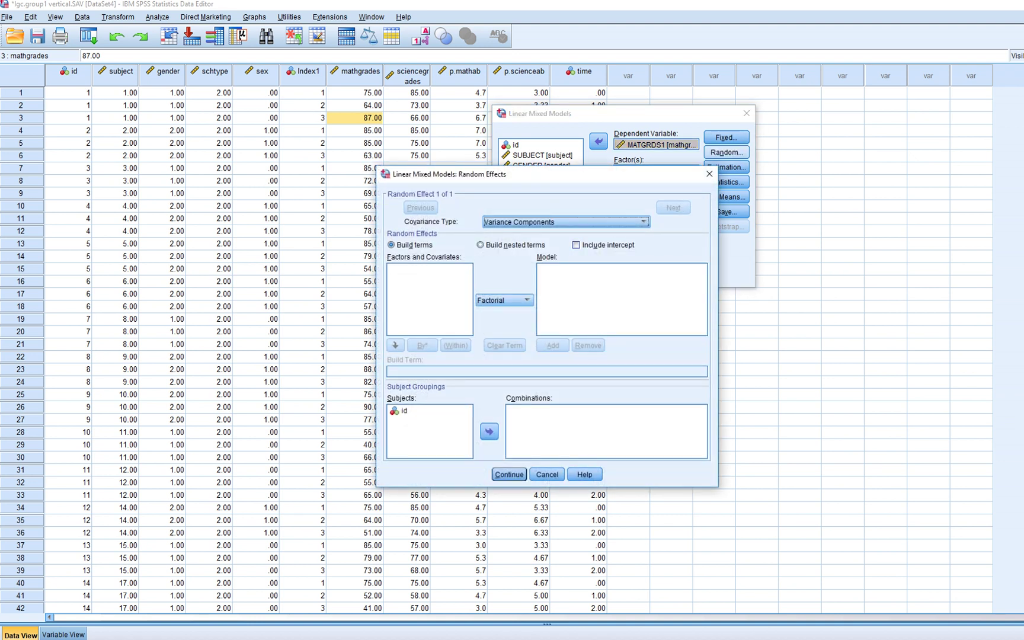
# Add a random intercept grouped by id with Scaled Identity covariance and confirm.
pyautogui.click(404, 411)
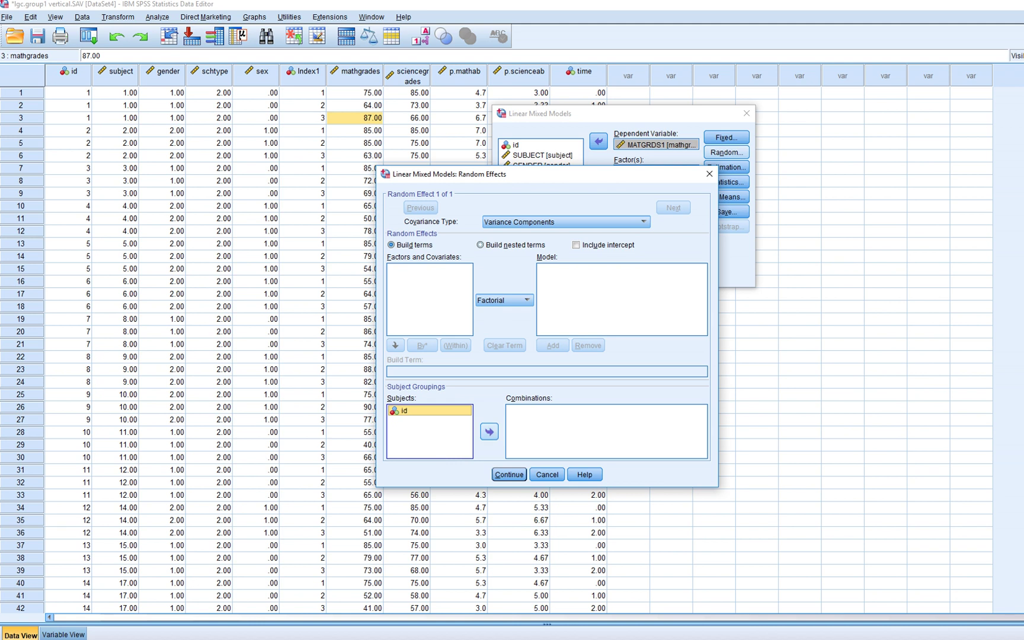
pyautogui.click(489, 431)
pyautogui.click(576, 245)
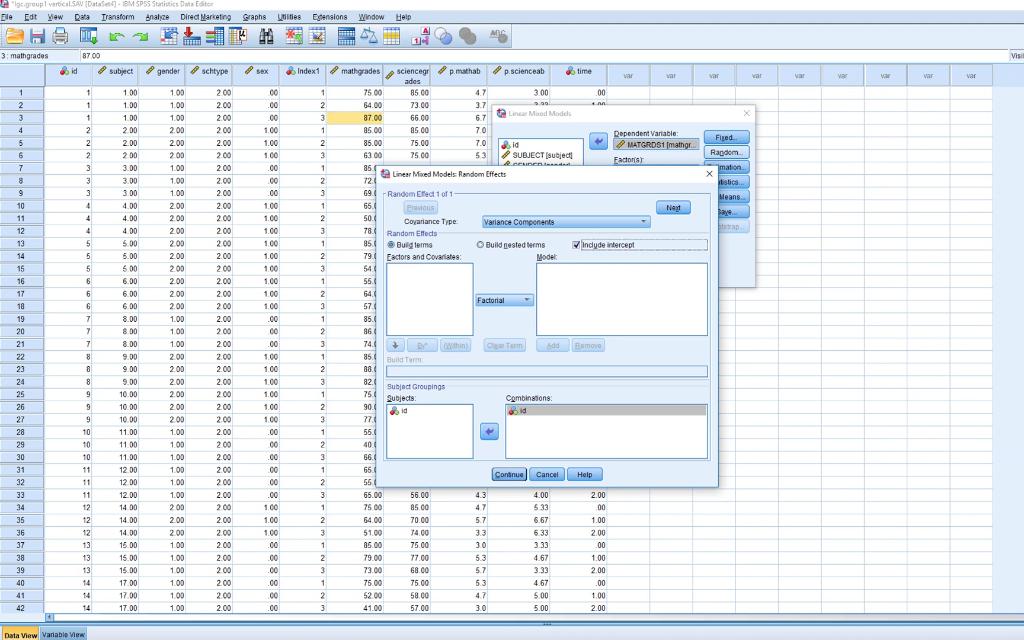
pyautogui.click(566, 222)
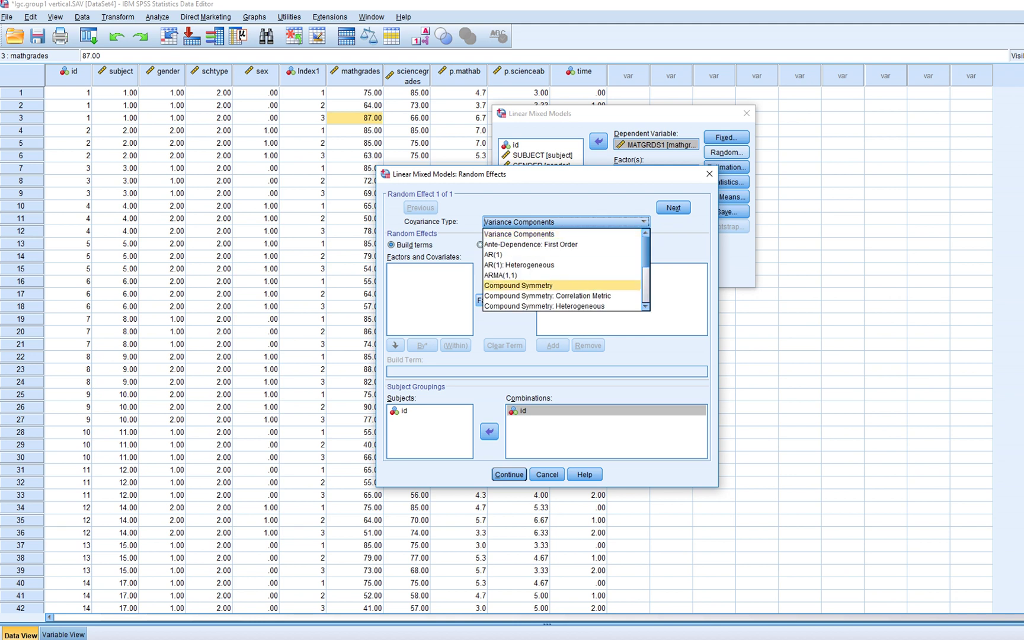
pyautogui.scroll(-2, 562, 275)
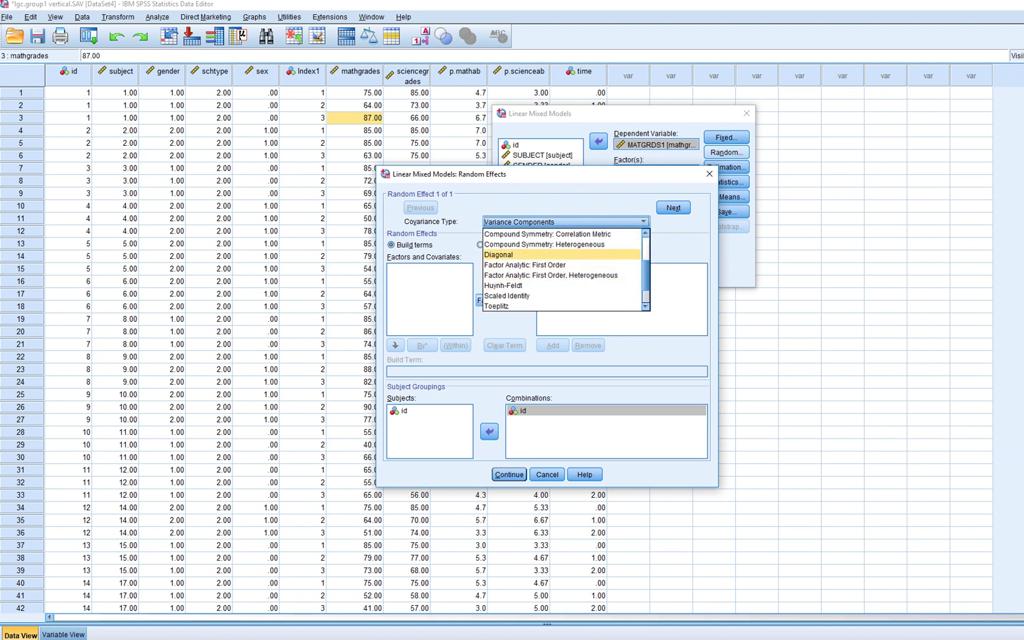
pyautogui.click(507, 296)
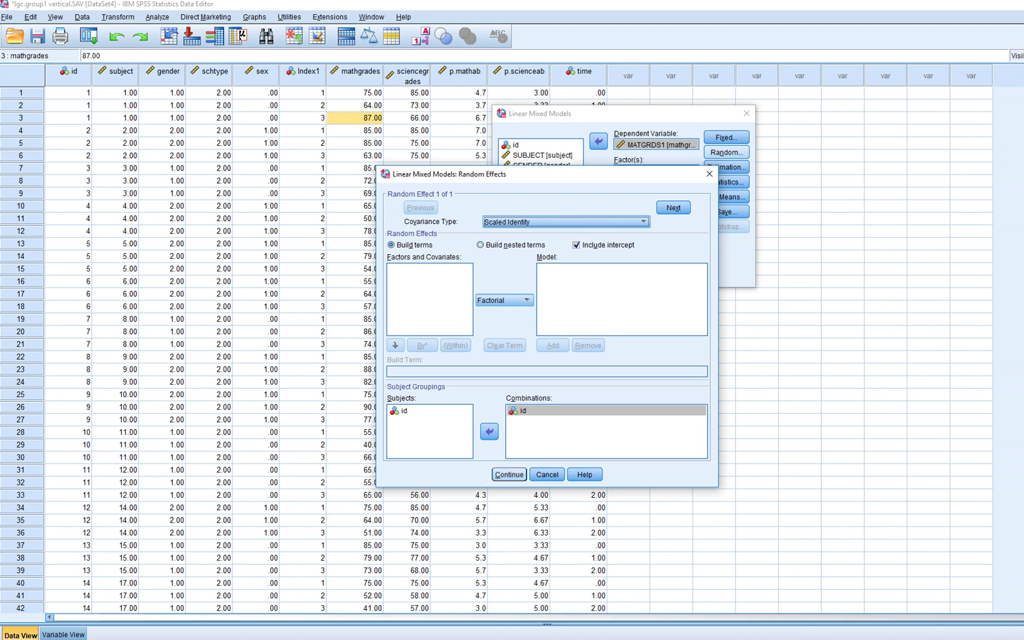
pyautogui.click(509, 474)
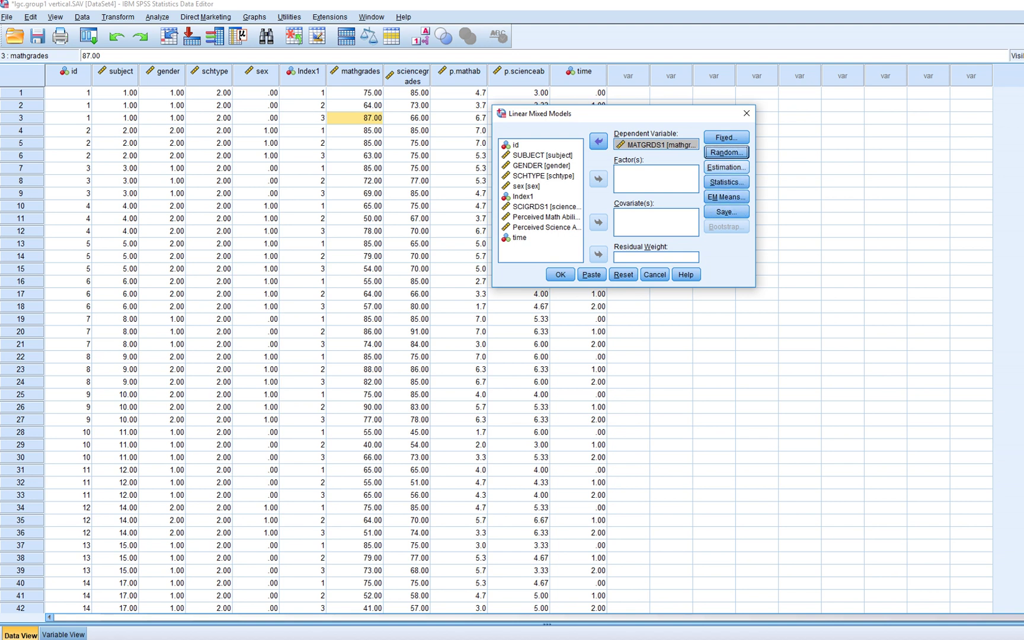
# Switch the estimation method from REML to Maximum Likelihood (ML).
pyautogui.click(726, 168)
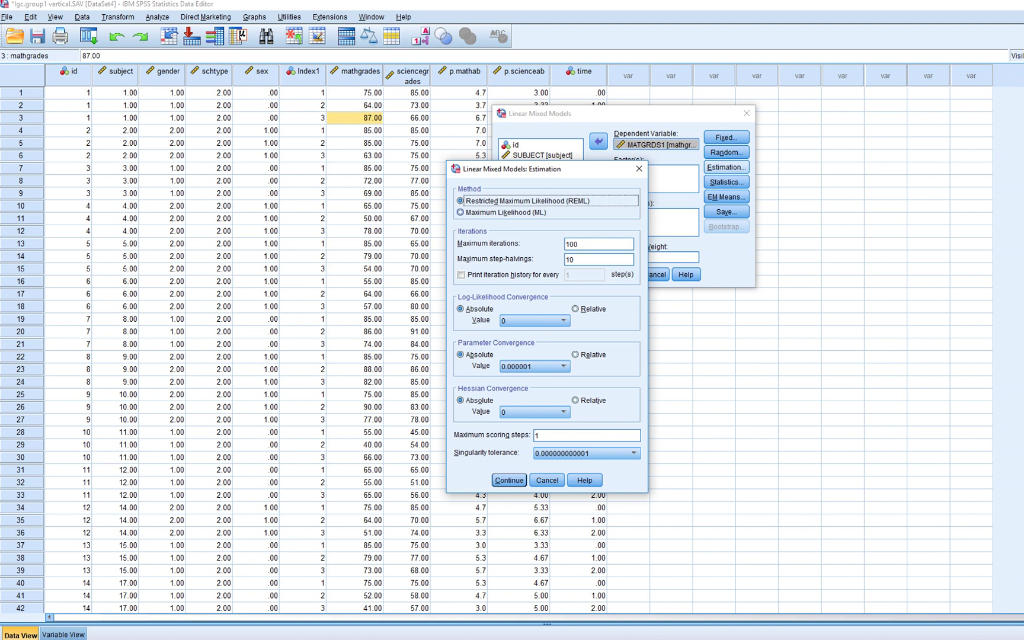
pyautogui.click(461, 212)
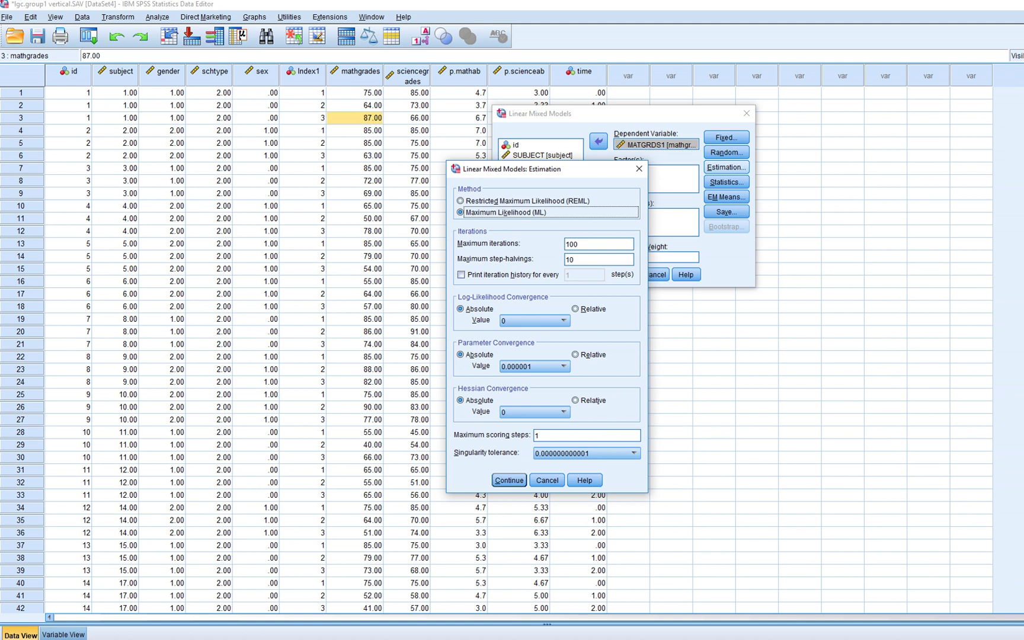
pyautogui.click(509, 481)
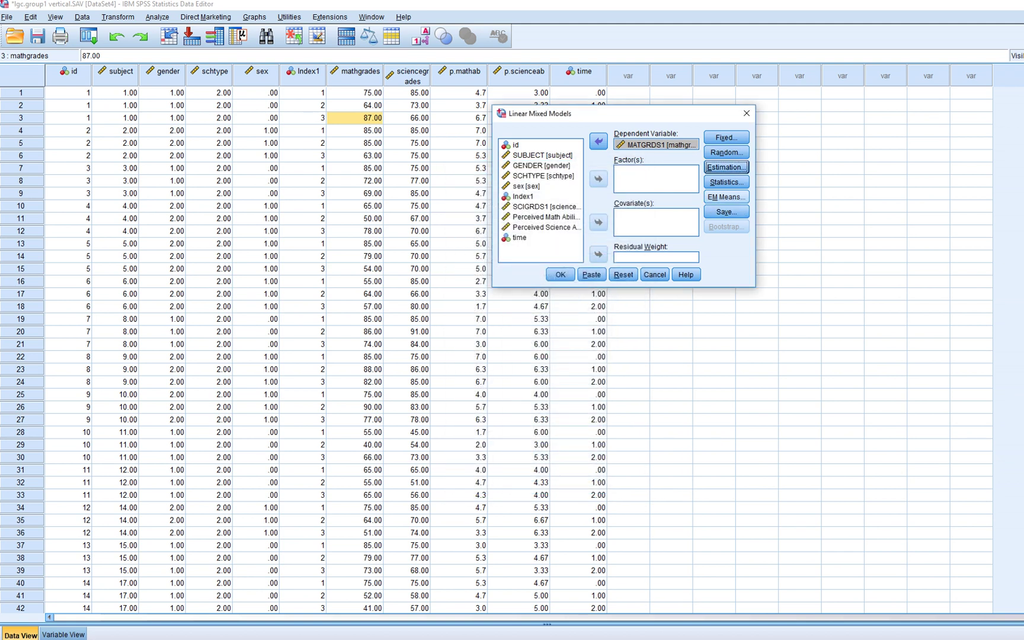
pyautogui.click(727, 182)
# Request parameter estimates, covariance-parameter tests and random-effect covariances, then run the model.
pyautogui.click(489, 307)
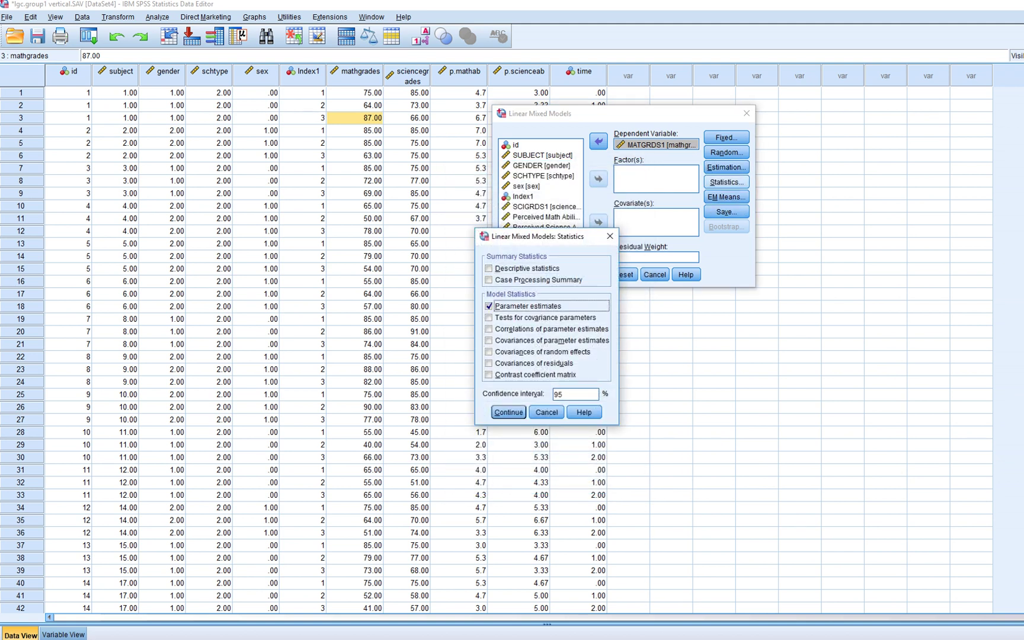
pyautogui.click(489, 318)
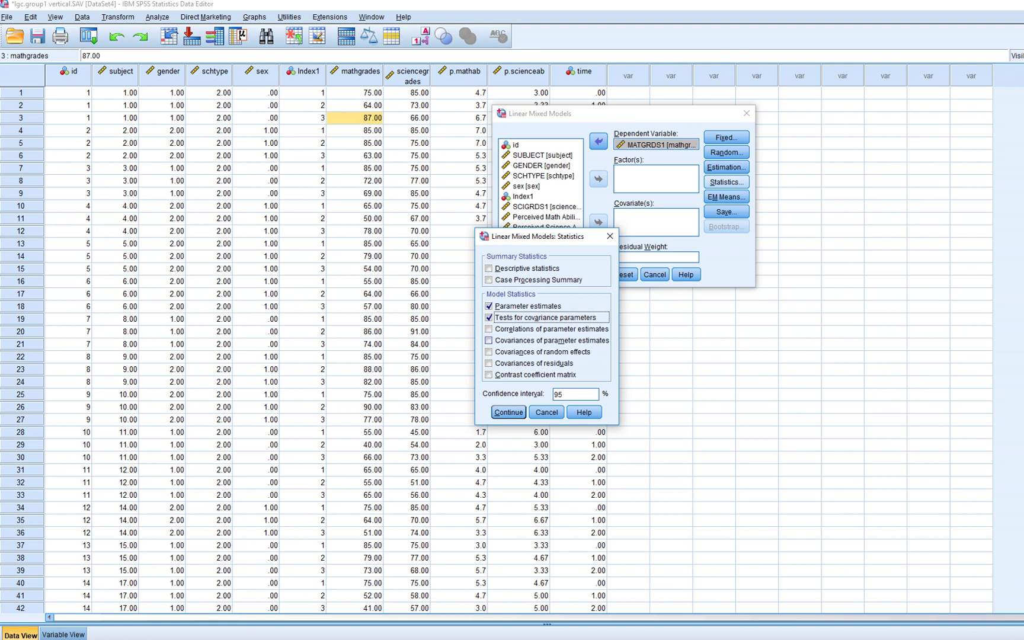
pyautogui.click(489, 352)
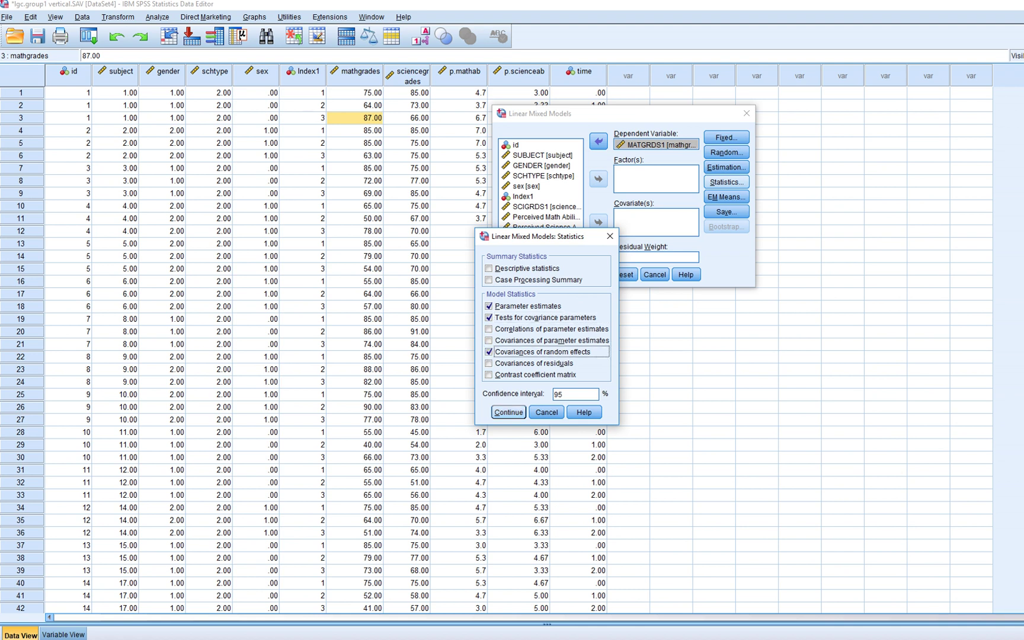
pyautogui.click(508, 413)
pyautogui.click(560, 275)
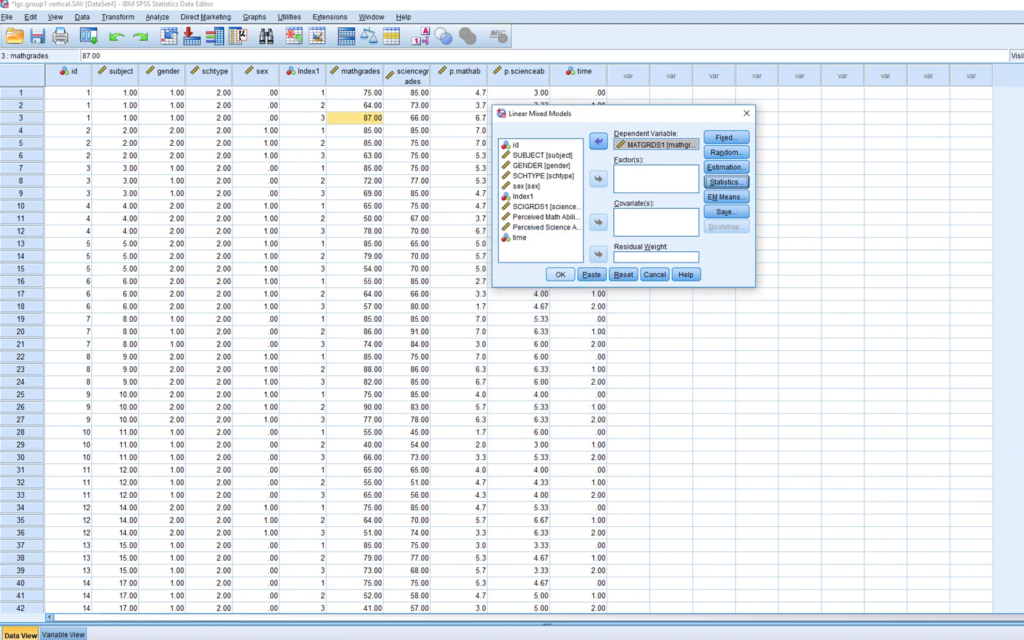
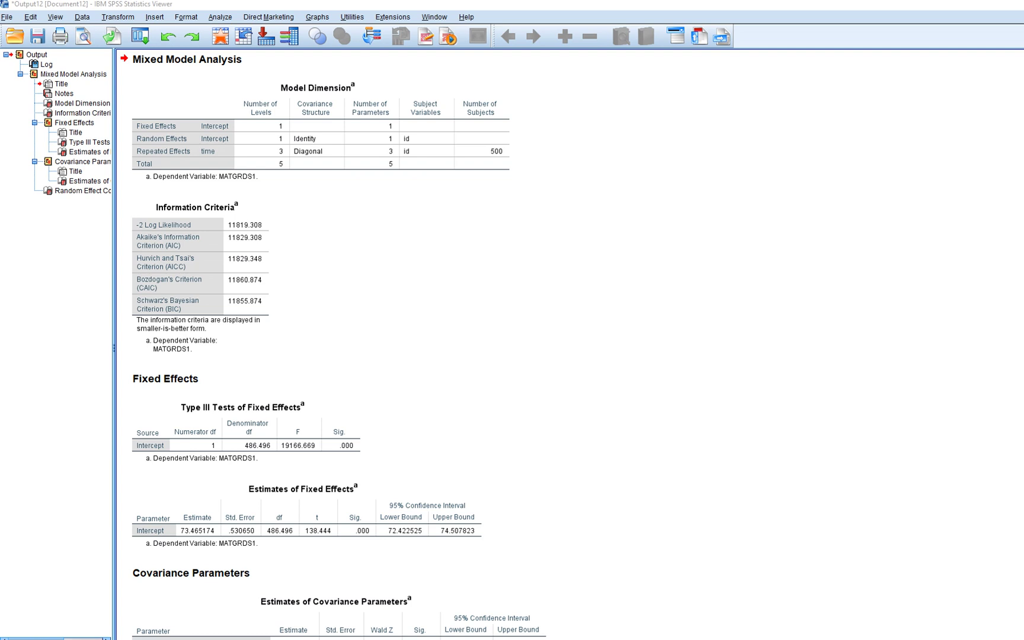
pyautogui.moveTo(376, 128)
pyautogui.mouseDown()
pyautogui.moveTo(395, 130)
pyautogui.moveTo(386, 113)
pyautogui.moveTo(383, 129)
pyautogui.mouseUp()
pyautogui.moveTo(381, 142)
pyautogui.mouseDown()
pyautogui.moveTo(392, 145)
pyautogui.moveTo(388, 128)
pyautogui.moveTo(382, 144)
pyautogui.mouseUp()
pyautogui.moveTo(379, 155)
pyautogui.mouseDown()
pyautogui.moveTo(395, 148)
pyautogui.moveTo(374, 150)
pyautogui.moveTo(381, 155)
pyautogui.mouseUp()
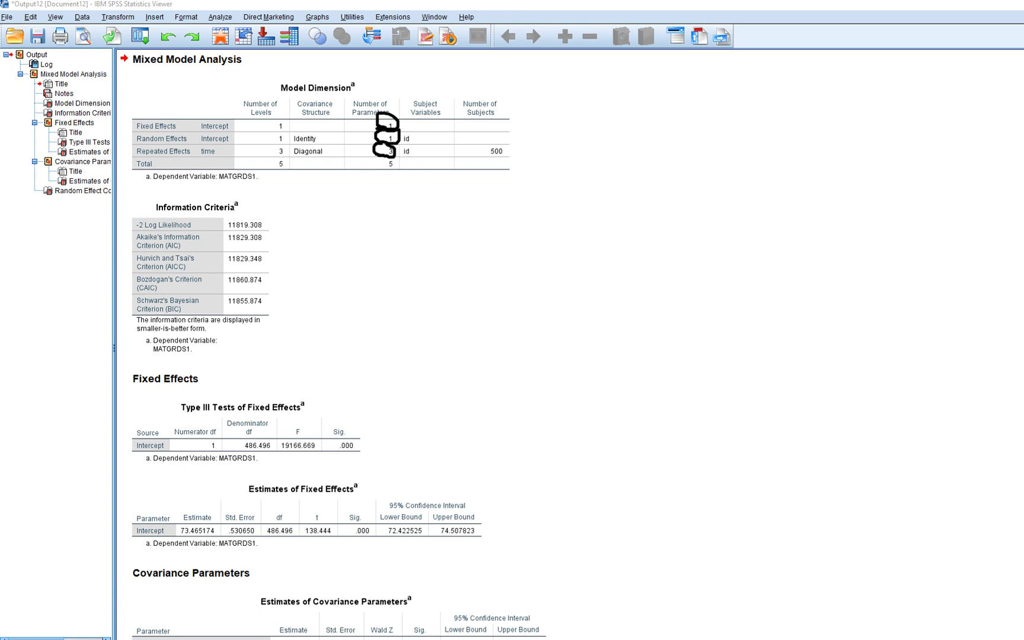
pyautogui.moveTo(384, 167); pyautogui.dragTo(394, 167)
pyautogui.press('Escape')
pyautogui.scroll(-7, 333, 345)
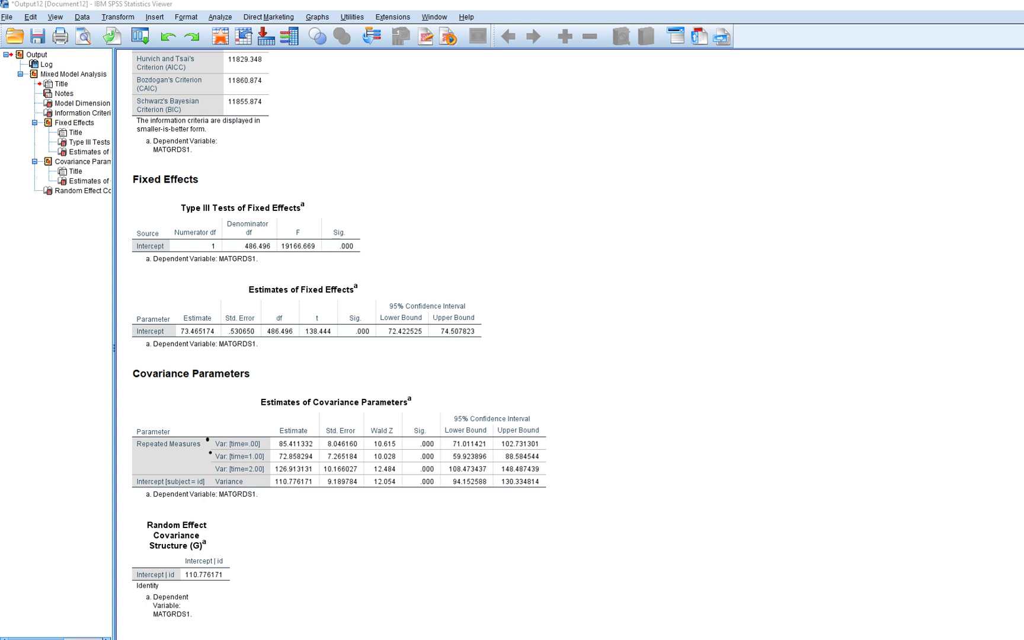
pyautogui.moveTo(437, 435); pyautogui.dragTo(439, 469)
pyautogui.moveTo(227, 488); pyautogui.dragTo(308, 487)
pyautogui.moveTo(411, 491); pyautogui.dragTo(436, 492)
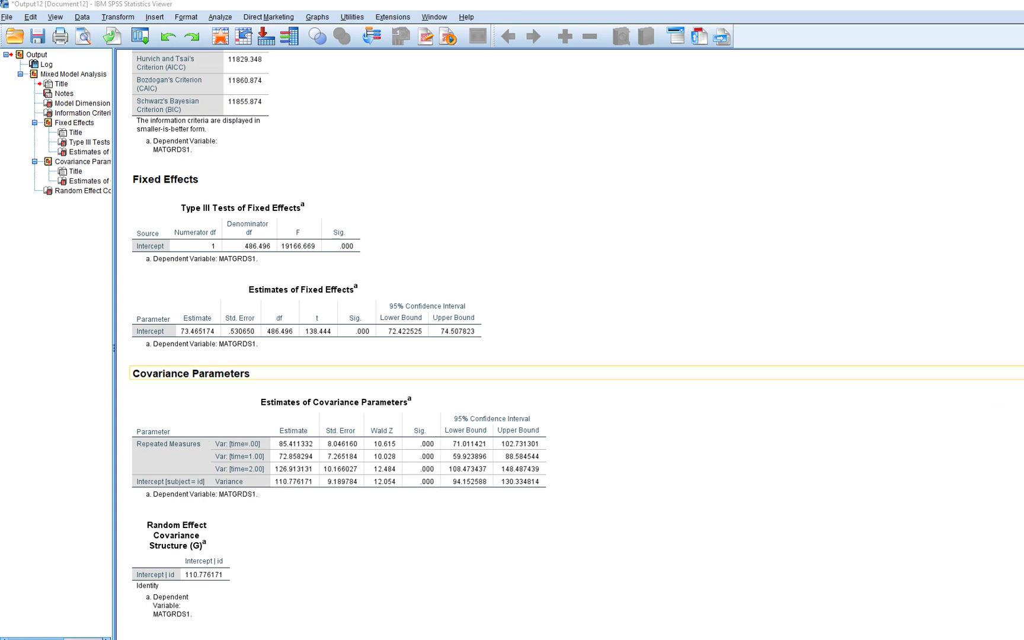
pyautogui.scroll(5, 332, 344)
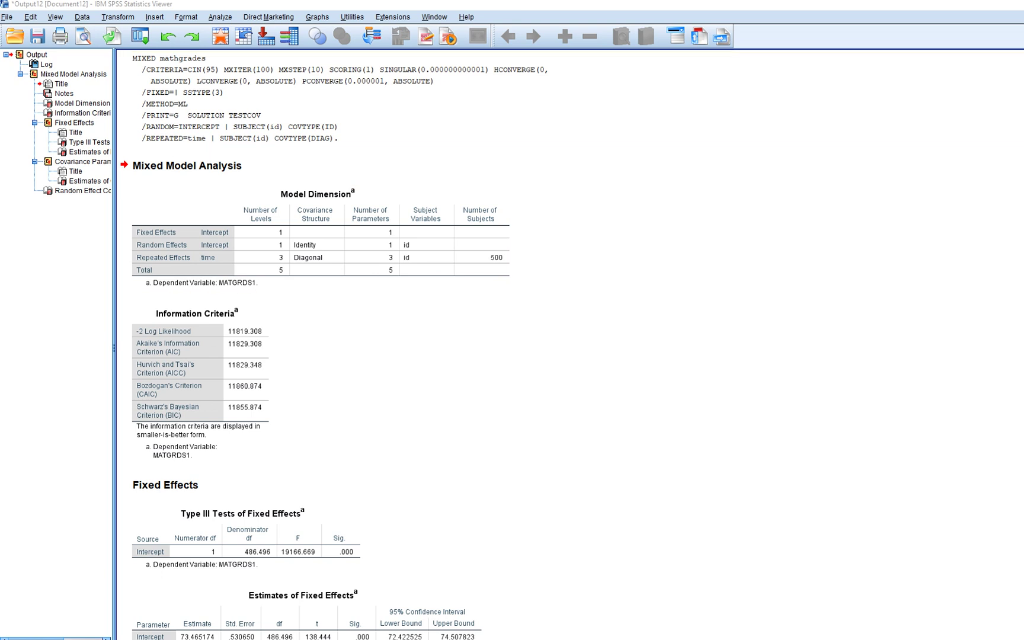
# Rerun the linear mixed model with an AR(1) repeated covariance type.
pyautogui.click(220, 17)
pyautogui.moveTo(267, 109)
pyautogui.click(391, 111)
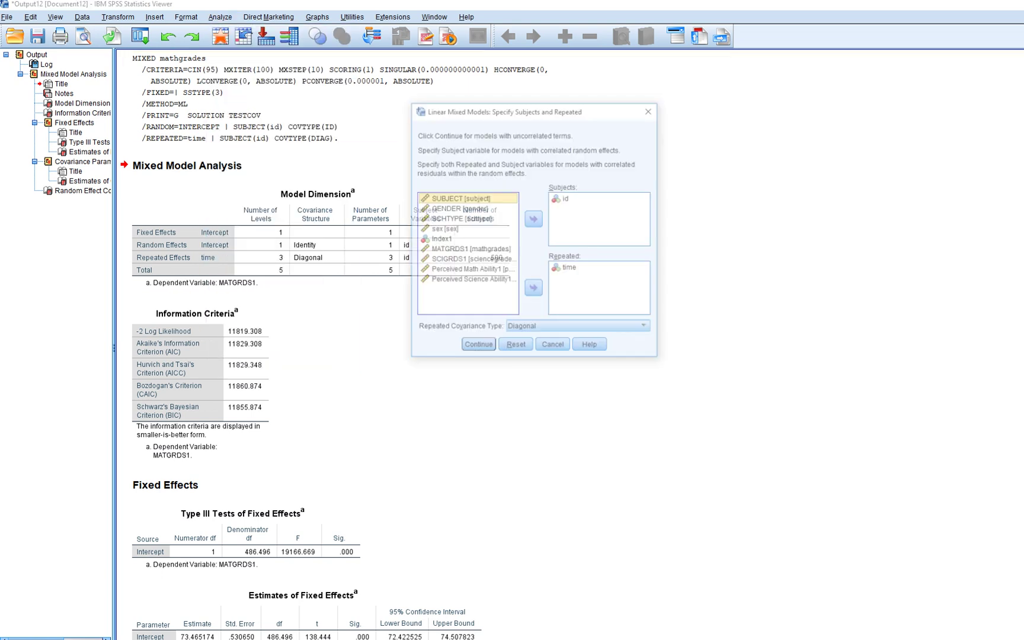
pyautogui.click(646, 329)
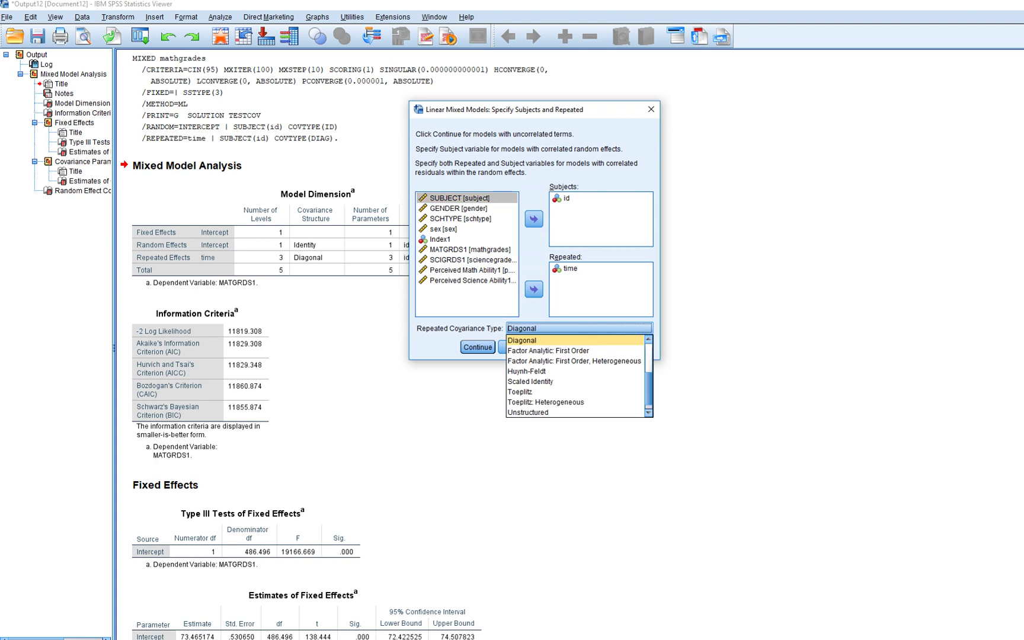
pyautogui.scroll(2, 569, 356)
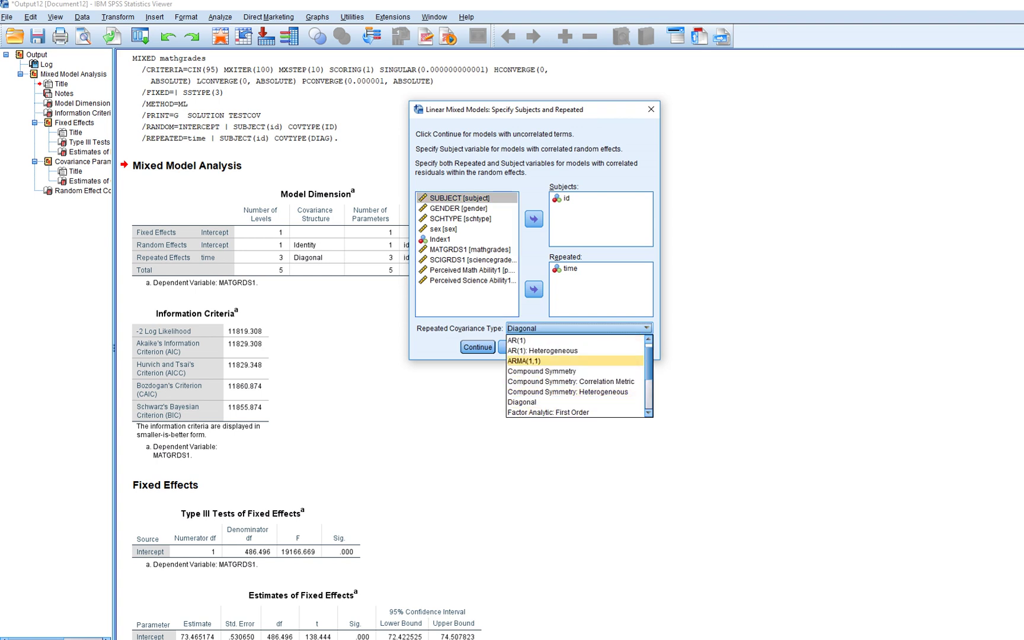
pyautogui.click(521, 341)
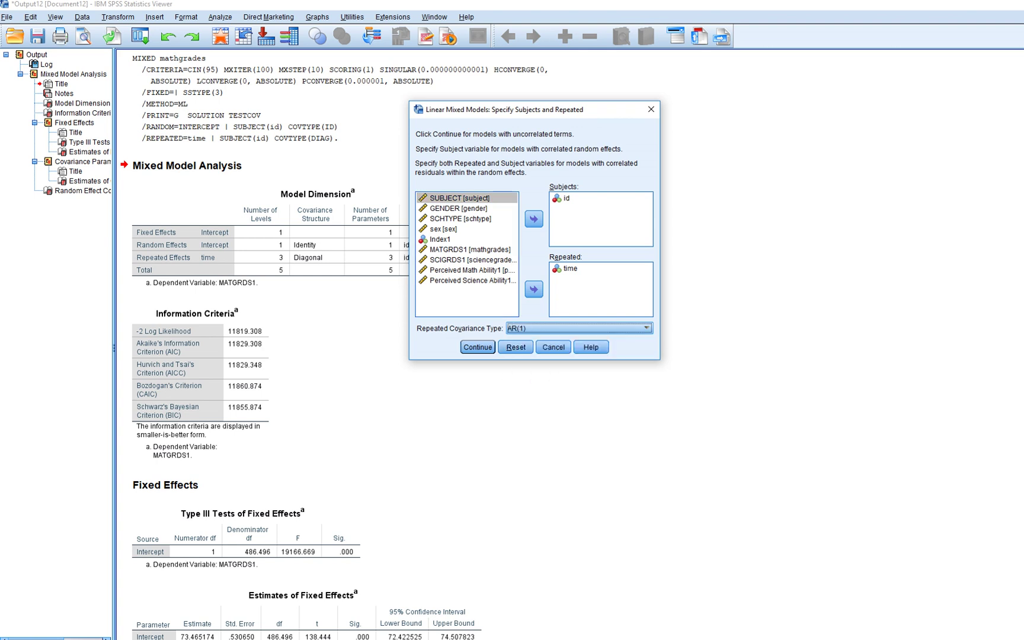
pyautogui.press('Return')
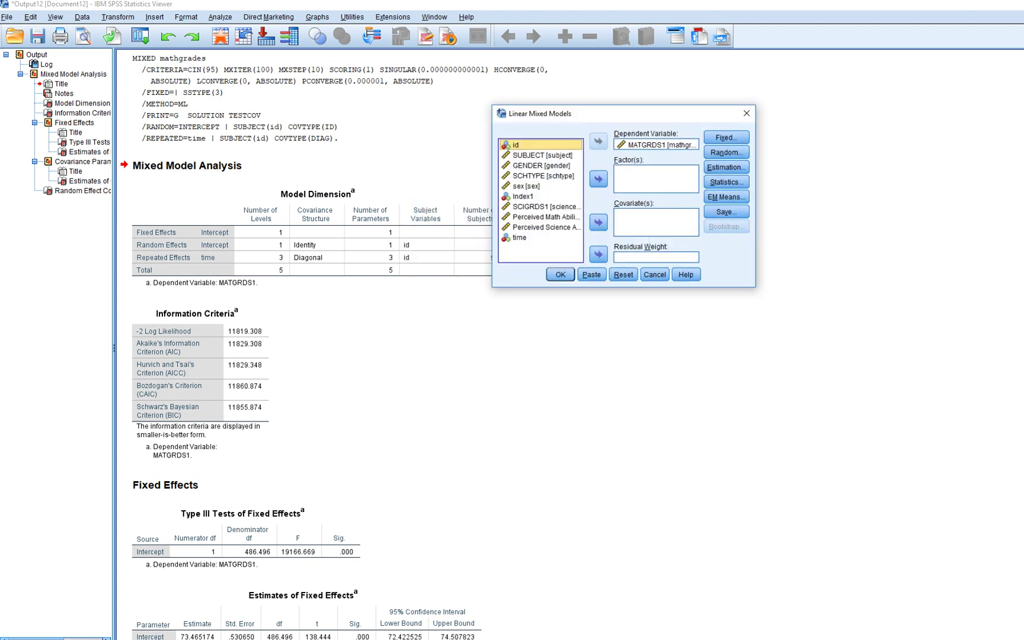
pyautogui.press('Return')
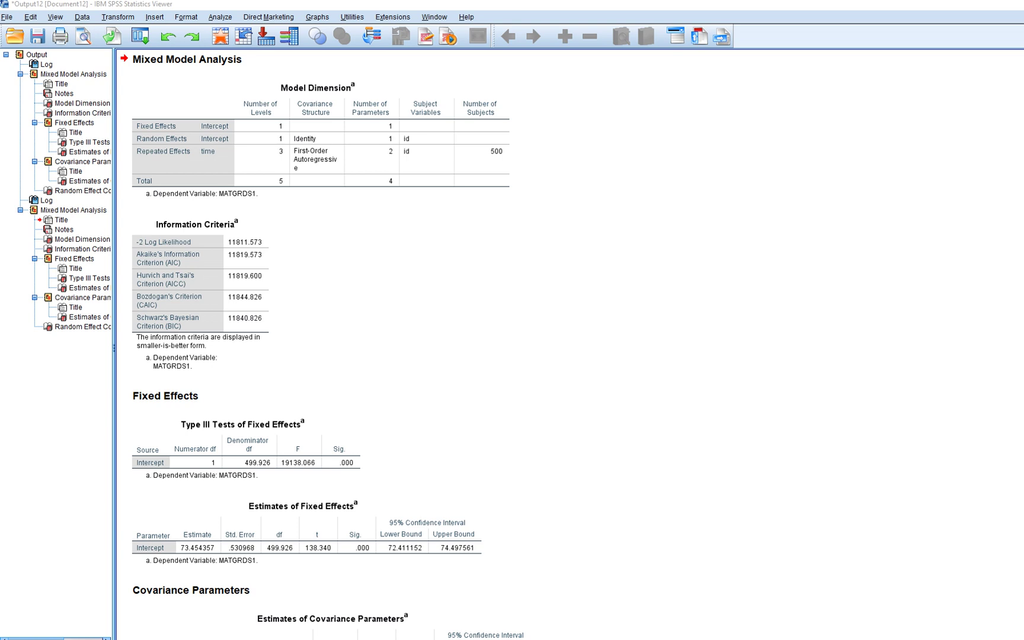
pyautogui.scroll(-5, 569, 344)
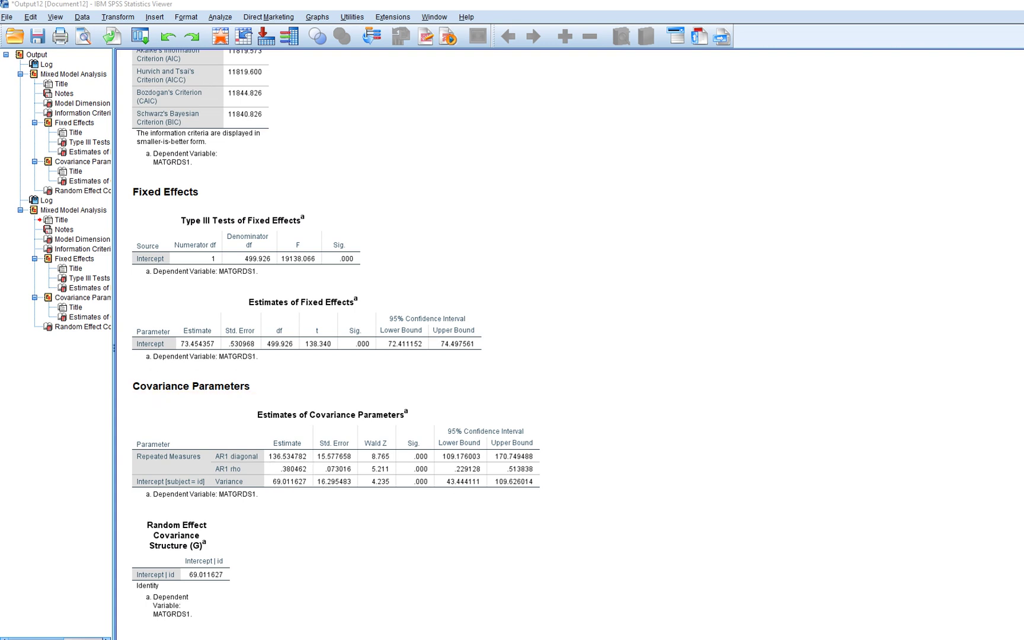
pyautogui.scroll(5, 569, 343)
pyautogui.scroll(2, 322, 343)
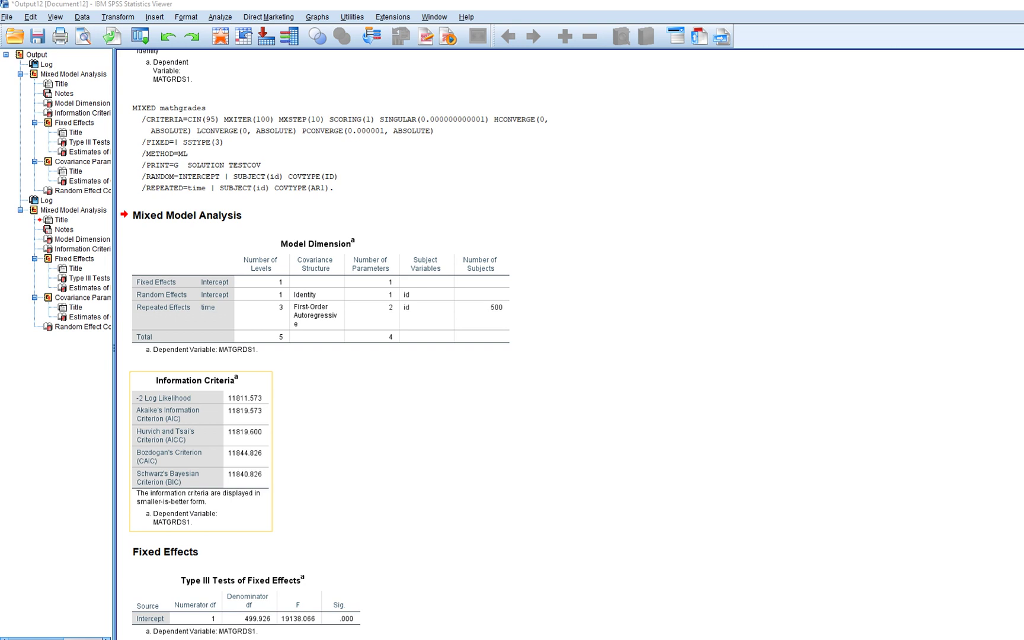
pyautogui.scroll(15, 322, 349)
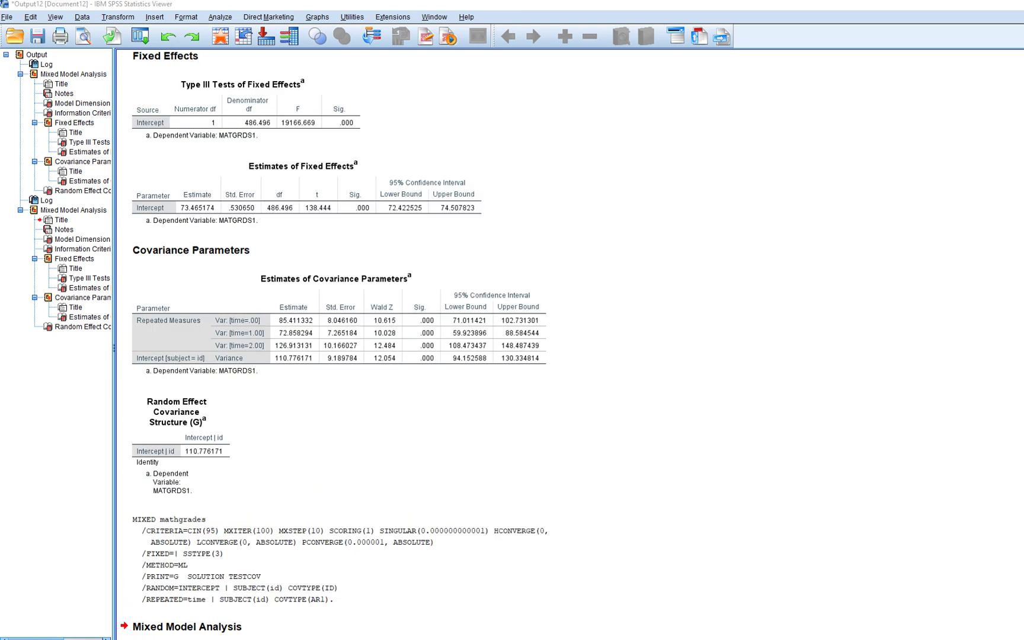
pyautogui.scroll(2, 322, 350)
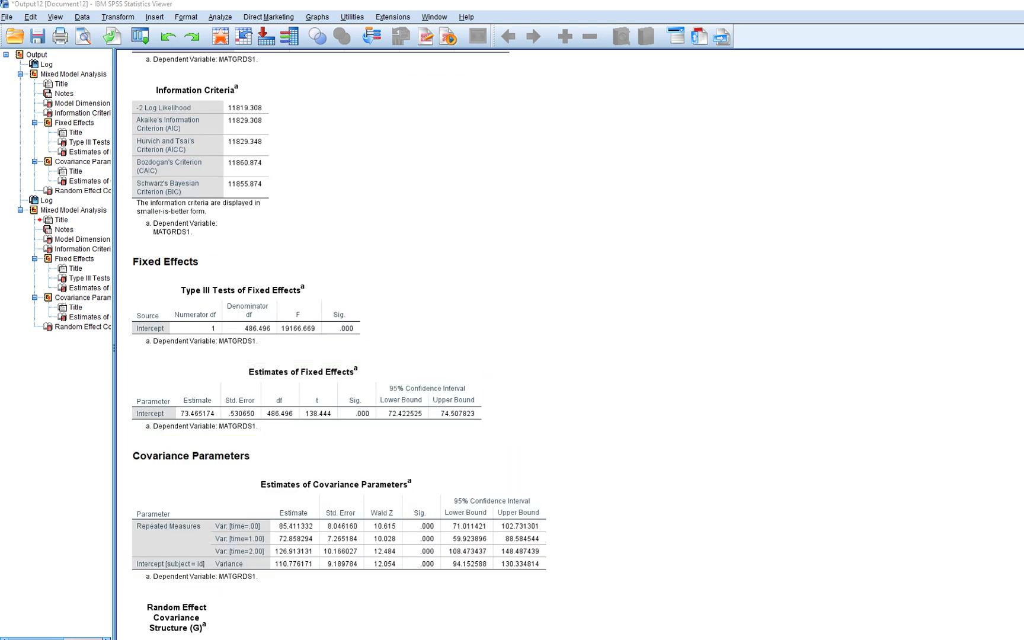
pyautogui.scroll(-20, 323, 350)
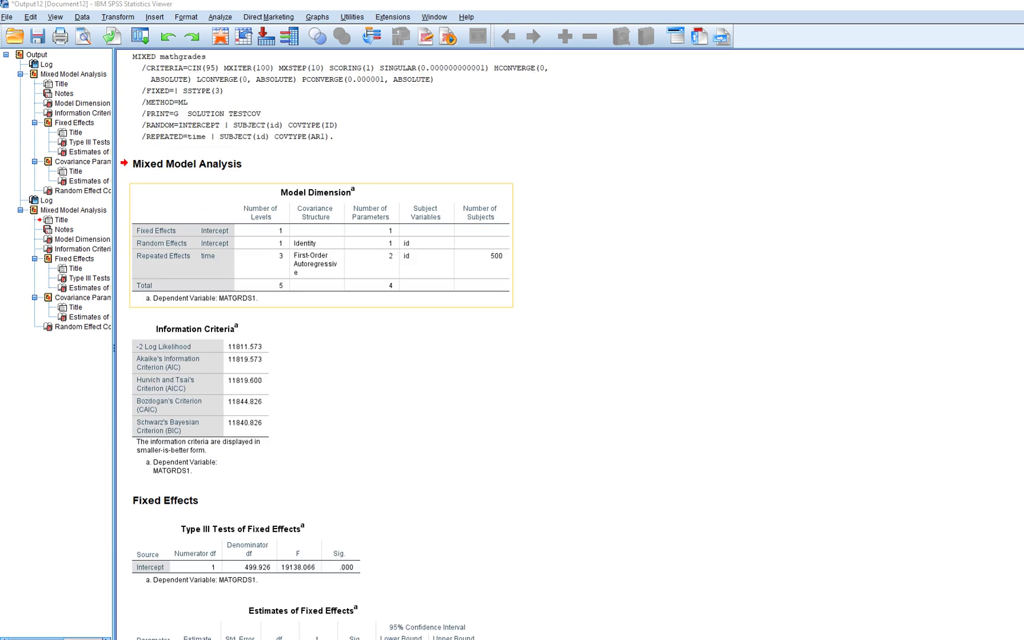
pyautogui.scroll(15, 323, 349)
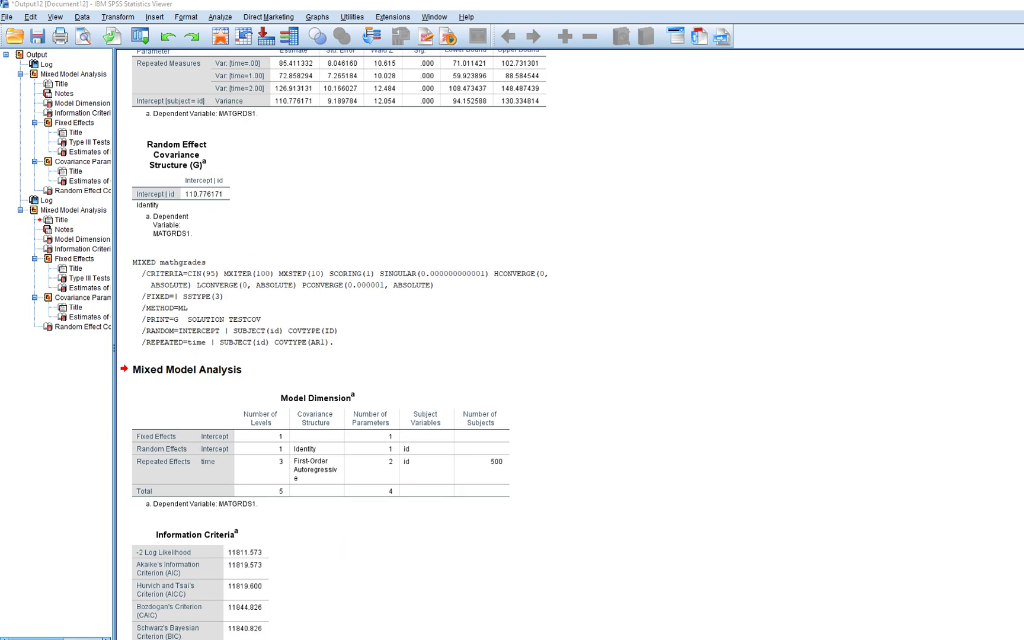
pyautogui.click(201, 264)
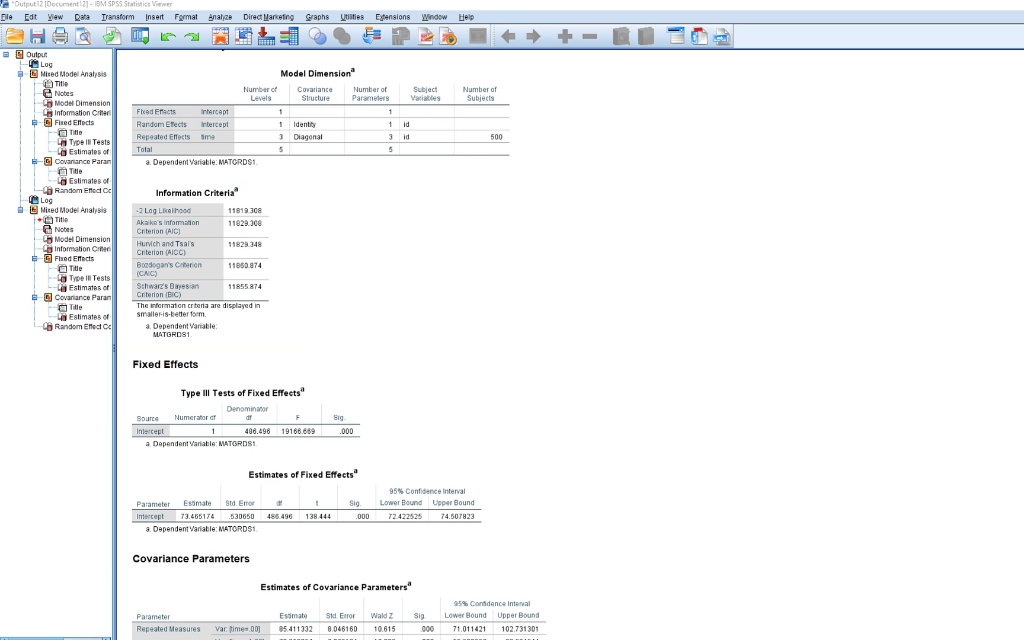
pyautogui.scroll(-12, 261, 320)
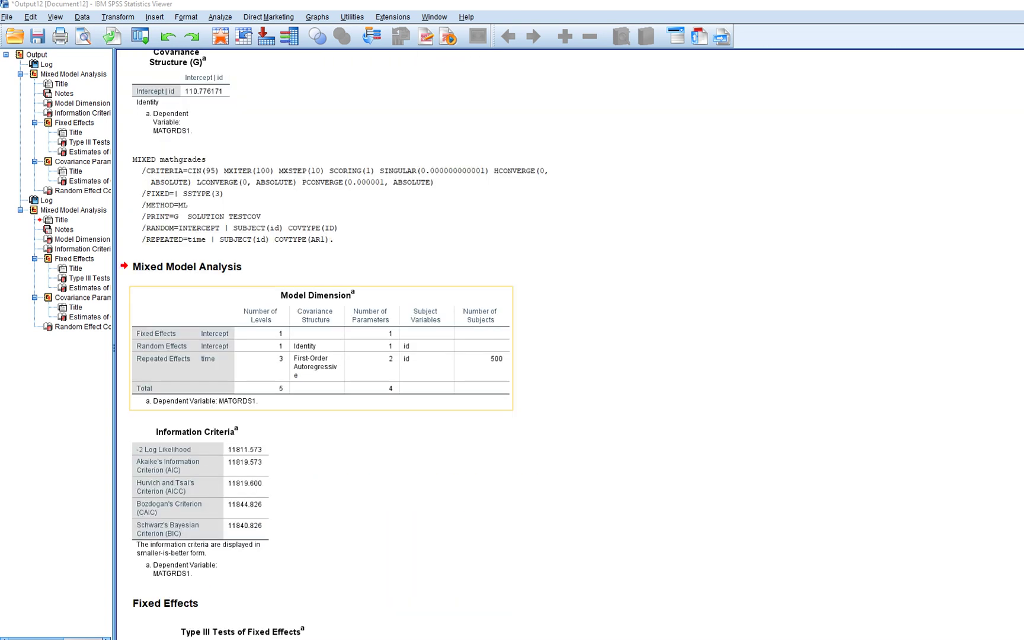
pyautogui.scroll(13, 261, 320)
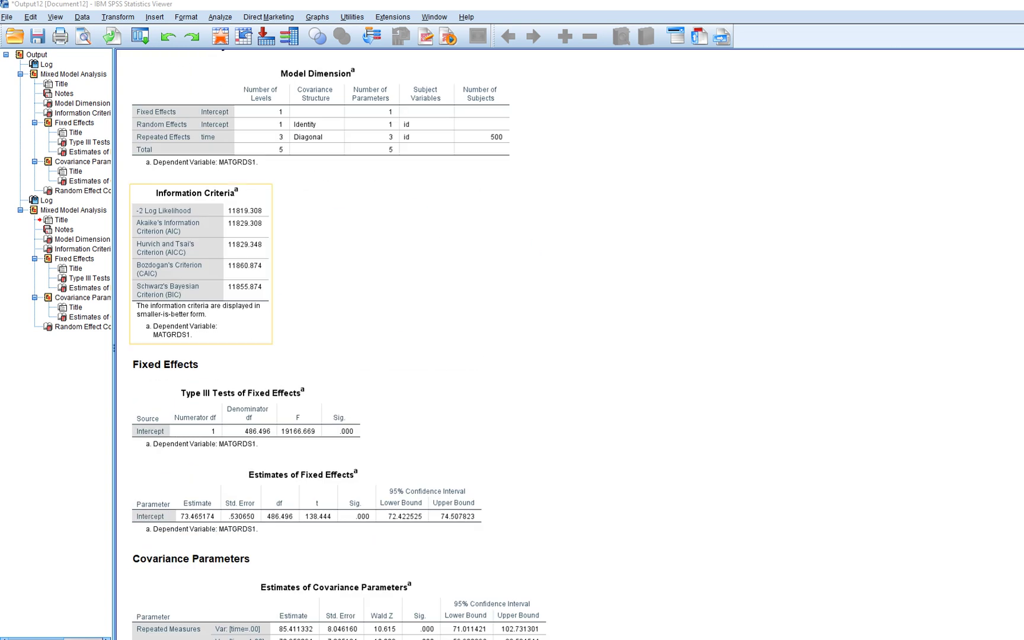
pyautogui.scroll(-14, 332, 261)
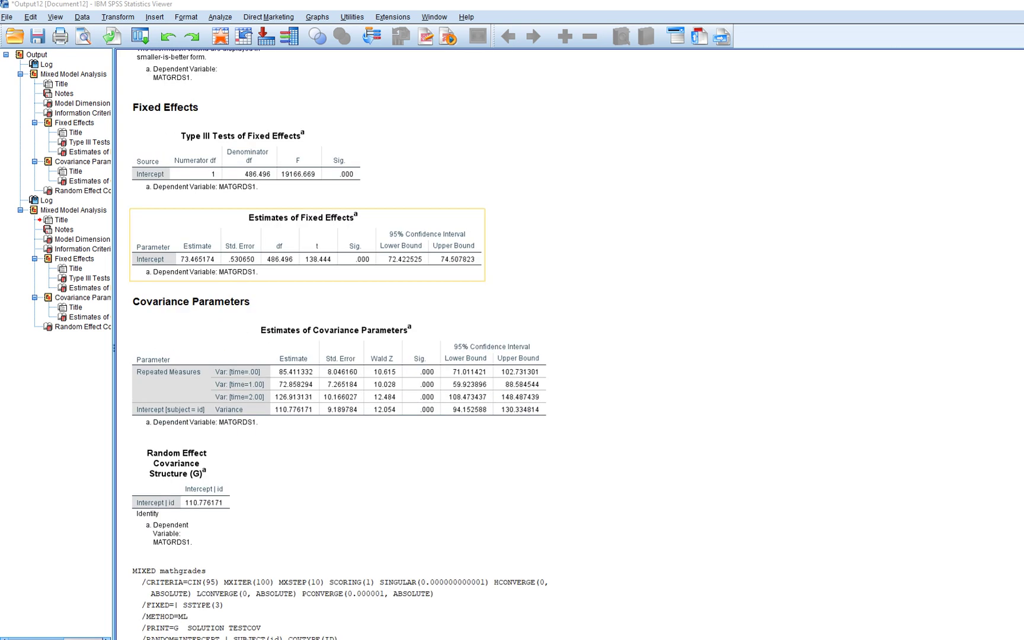
pyautogui.scroll(-3, 249, 296)
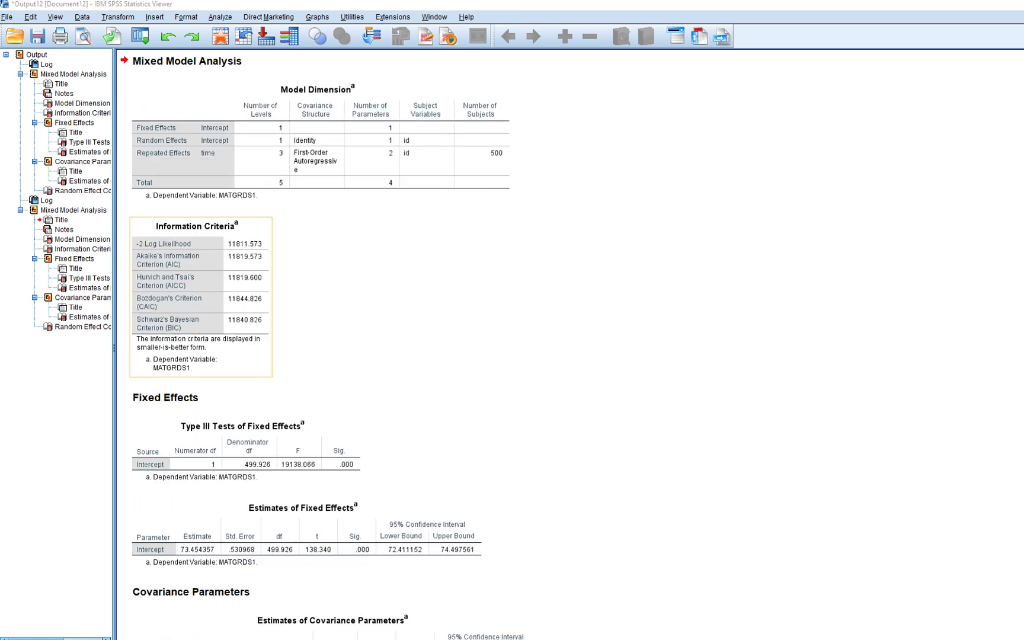
pyautogui.scroll(-4, 391, 438)
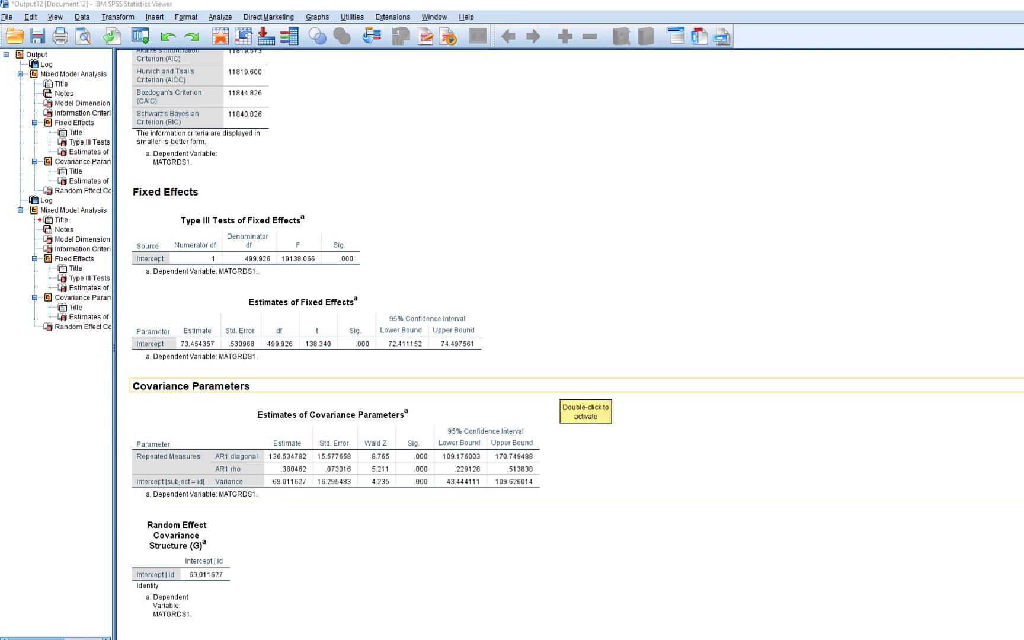
pyautogui.scroll(4, 558, 387)
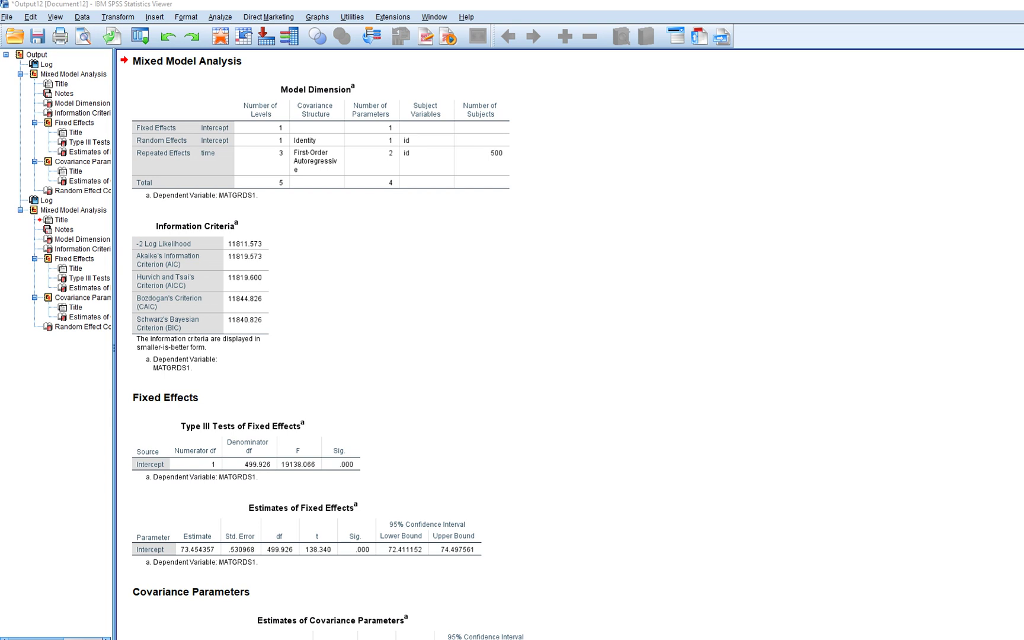
pyautogui.scroll(-3, 569, 344)
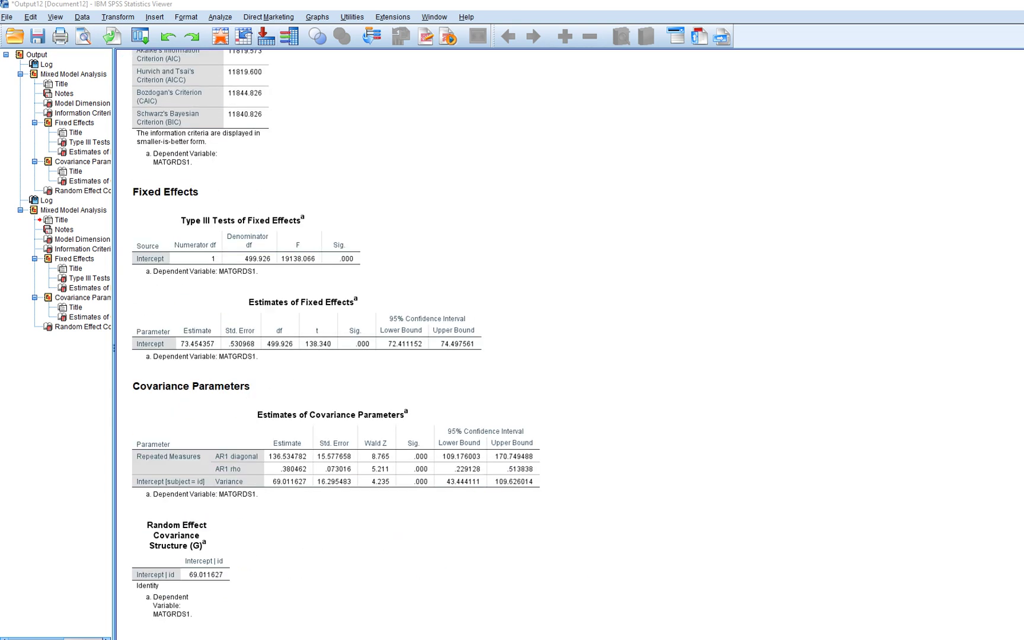
# Start a new linear mixed model, keep id as subject and time as repeated, and add time as a covariate.
pyautogui.hotkey('alt', 'a')
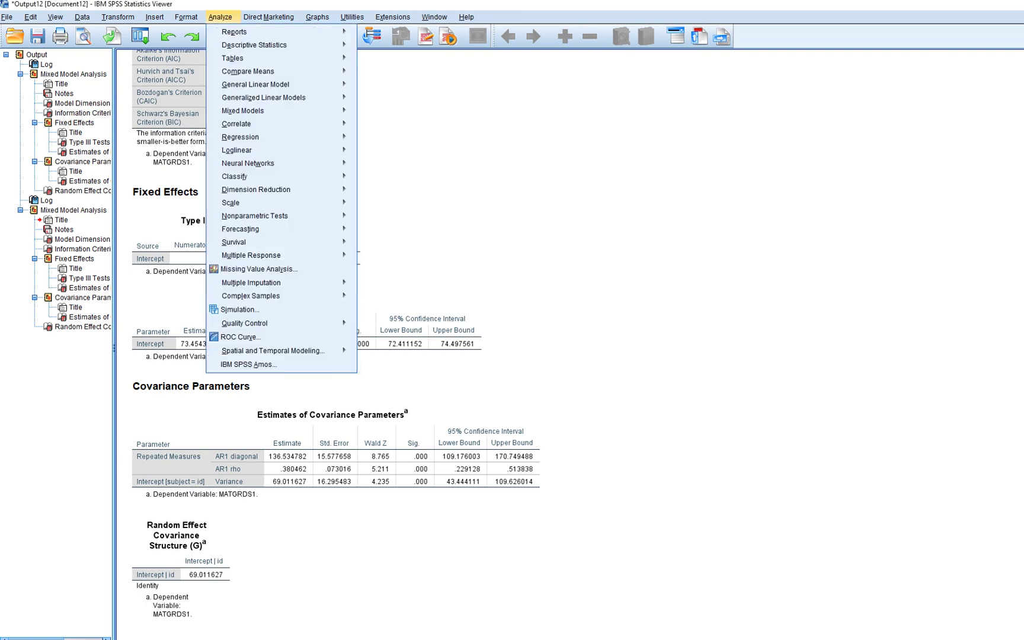
pyautogui.moveTo(243, 110)
pyautogui.click(383, 113)
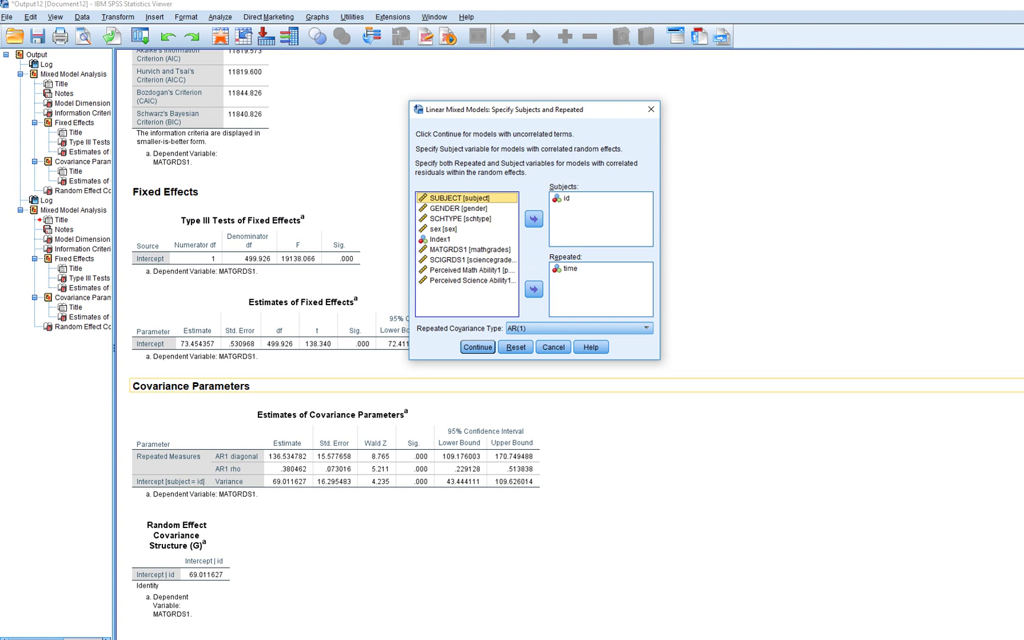
pyautogui.press('Return')
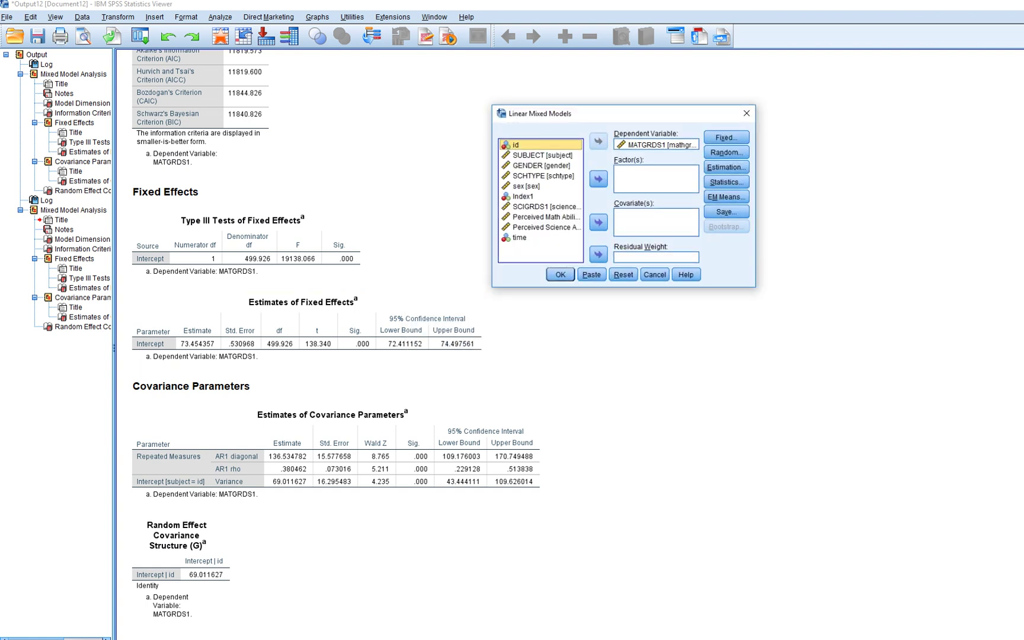
pyautogui.click(520, 237)
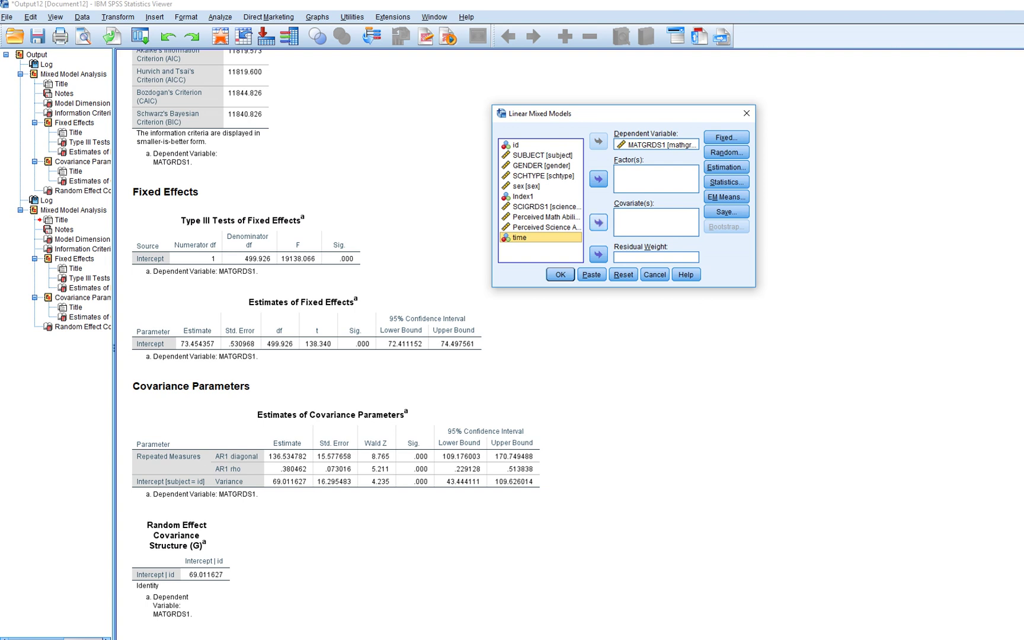
pyautogui.click(599, 223)
pyautogui.click(727, 137)
# Add time as a fixed effect of the model.
pyautogui.click(409, 272)
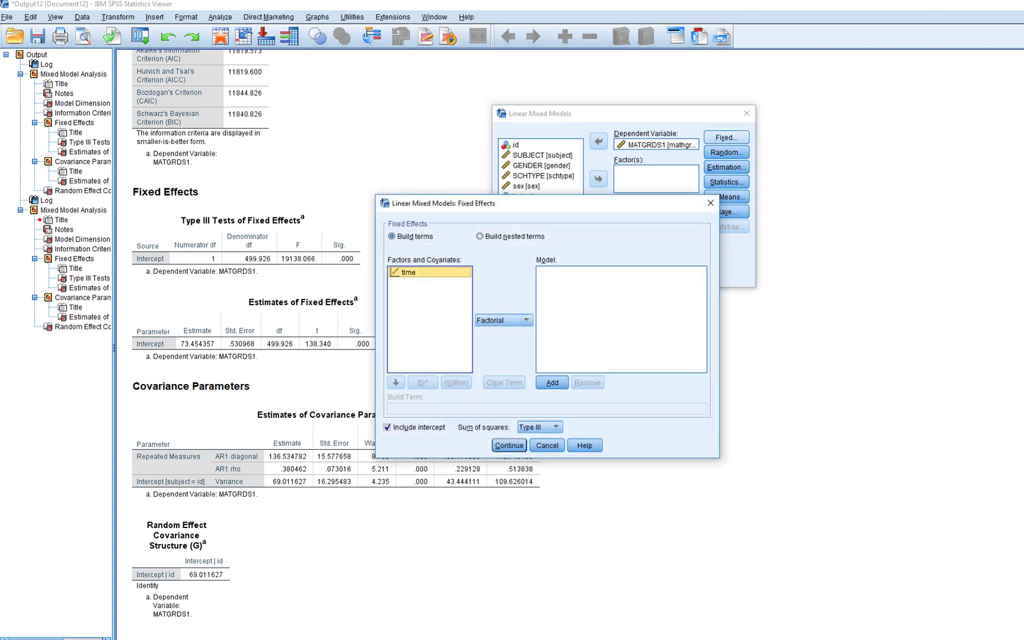
pyautogui.click(552, 383)
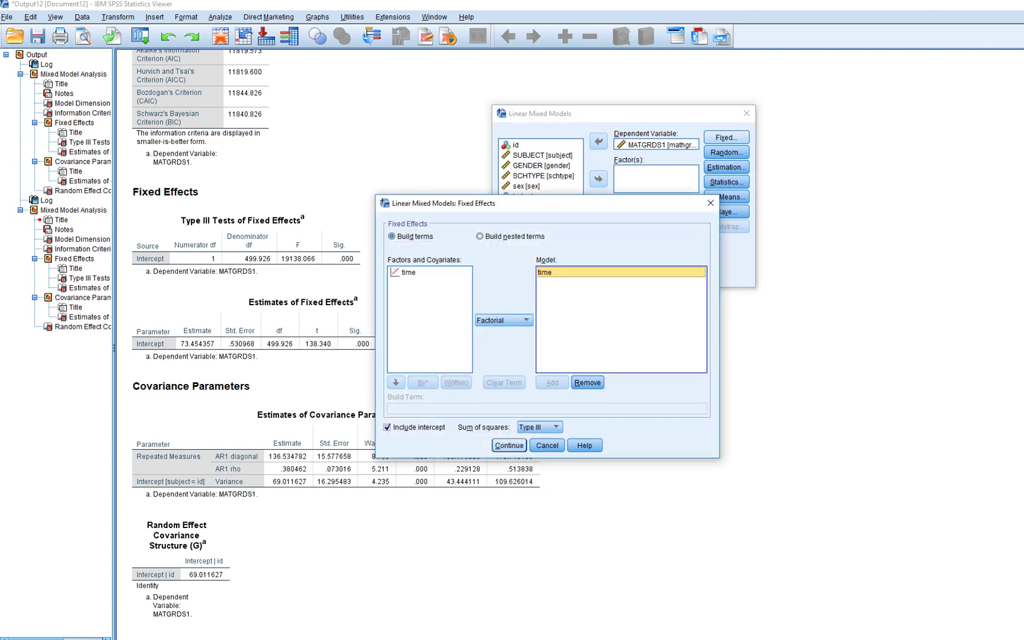
pyautogui.click(509, 446)
pyautogui.click(726, 153)
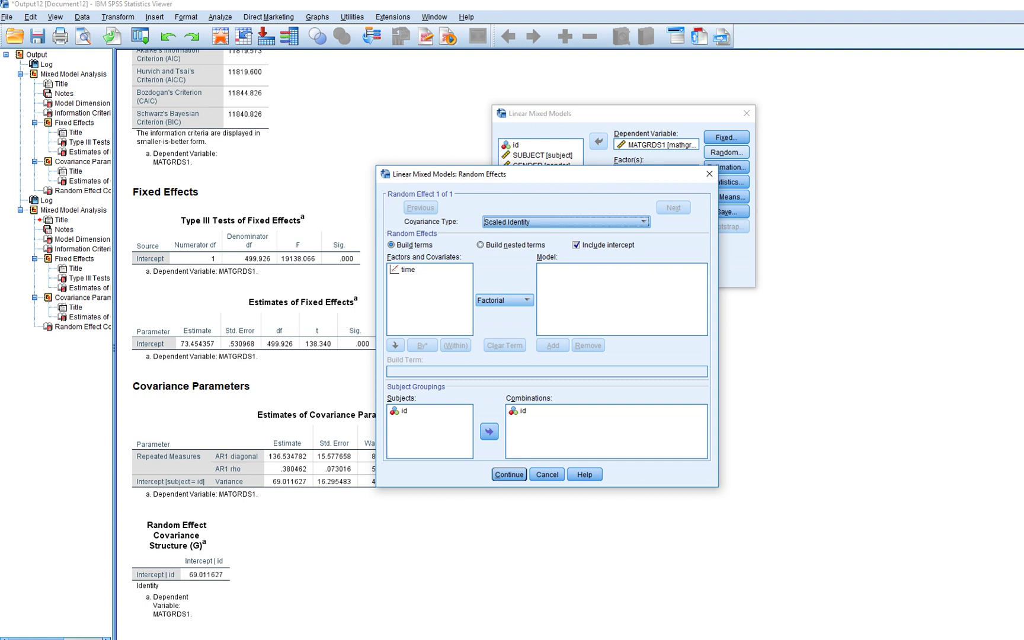
pyautogui.moveTo(844, 264)
pyautogui.mouseDown()
pyautogui.moveTo(894, 346)
pyautogui.moveTo(945, 344)
pyautogui.mouseUp()
pyautogui.moveTo(845, 320); pyautogui.dragTo(915, 293)
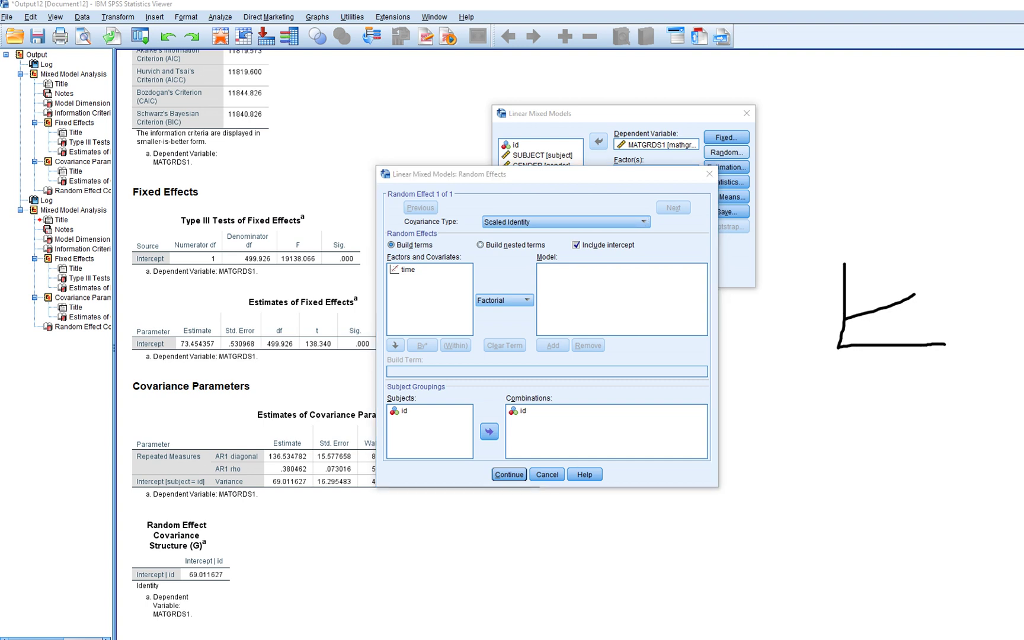
pyautogui.moveTo(846, 313)
pyautogui.mouseDown()
pyautogui.moveTo(917, 285)
pyautogui.moveTo(887, 278)
pyautogui.moveTo(920, 269)
pyautogui.moveTo(920, 304)
pyautogui.mouseUp()
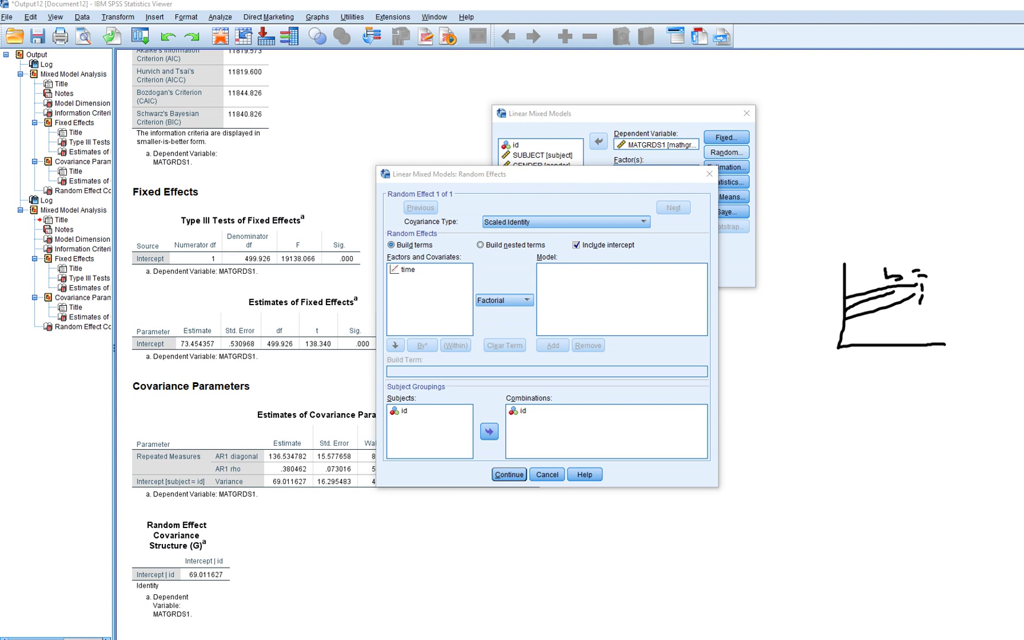
pyautogui.moveTo(573, 255); pyautogui.dragTo(604, 254)
pyautogui.moveTo(858, 288); pyautogui.dragTo(858, 320)
pyautogui.moveTo(844, 279)
pyautogui.mouseDown()
pyautogui.moveTo(821, 300)
pyautogui.moveTo(834, 322)
pyautogui.moveTo(844, 317)
pyautogui.mouseUp()
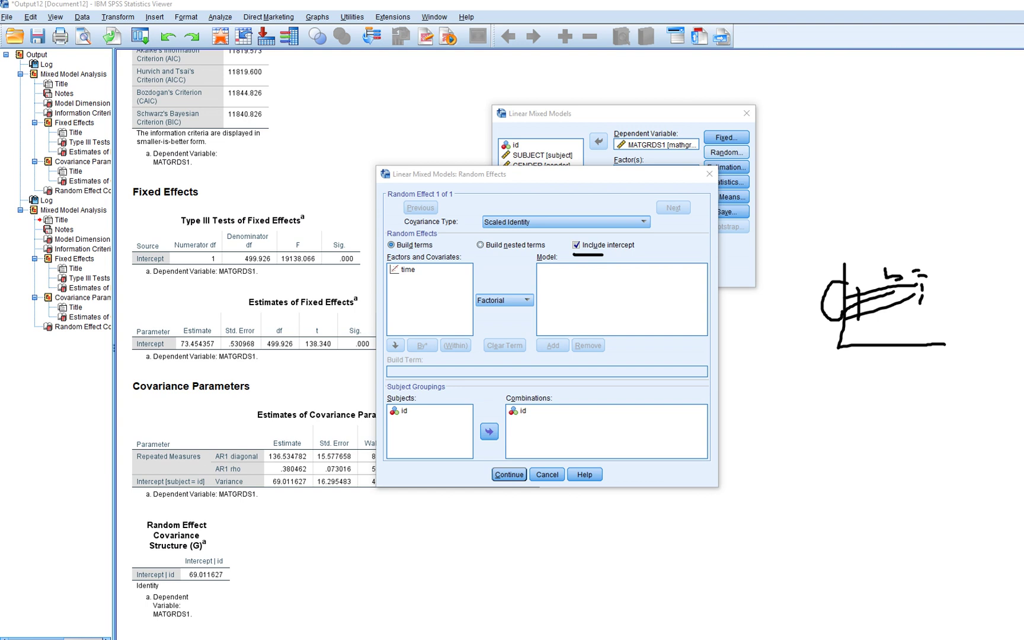
pyautogui.press('Escape')
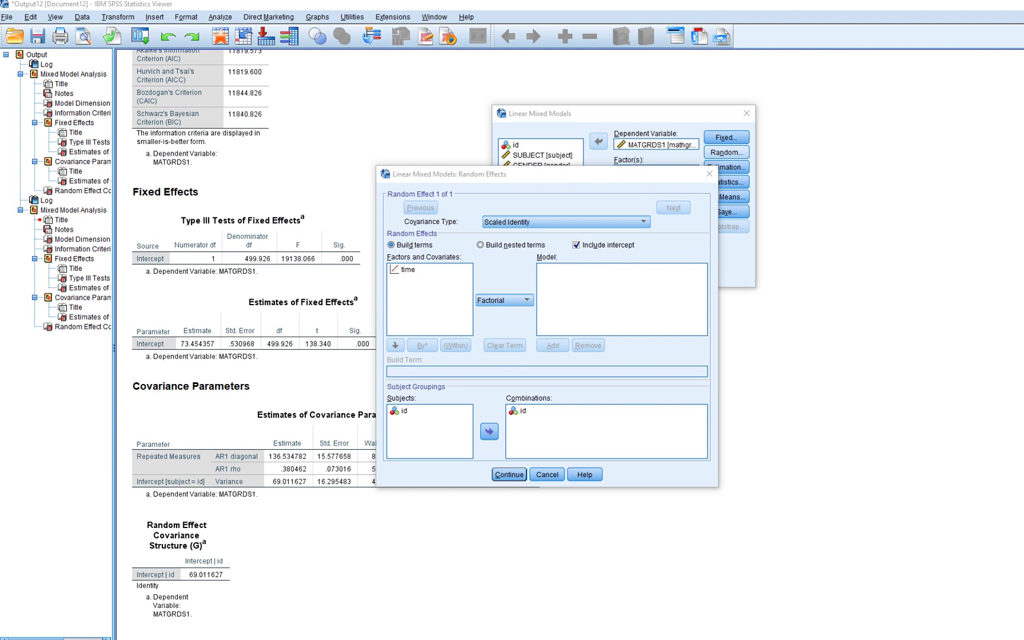
# Add time as a random effect alongside the intercept, using Diagonal covariance.
pyautogui.click(409, 270)
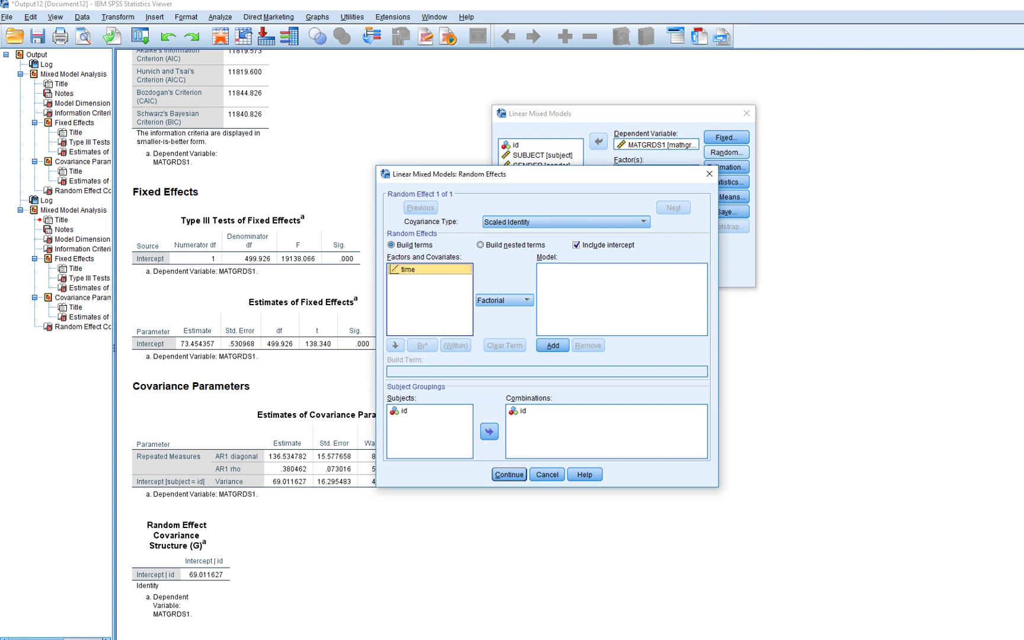
pyautogui.click(553, 345)
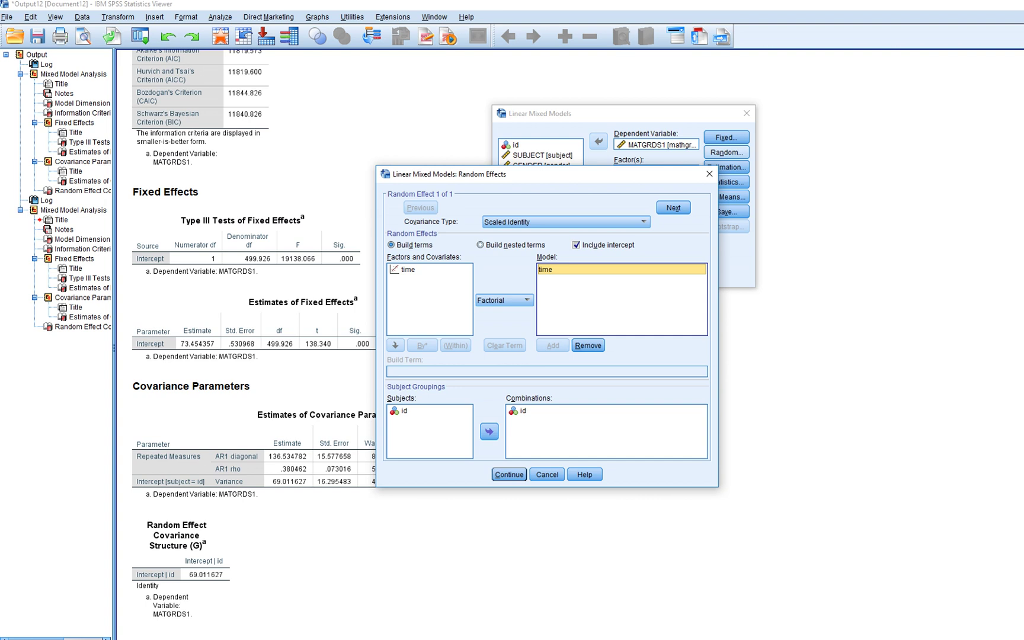
pyautogui.click(579, 222)
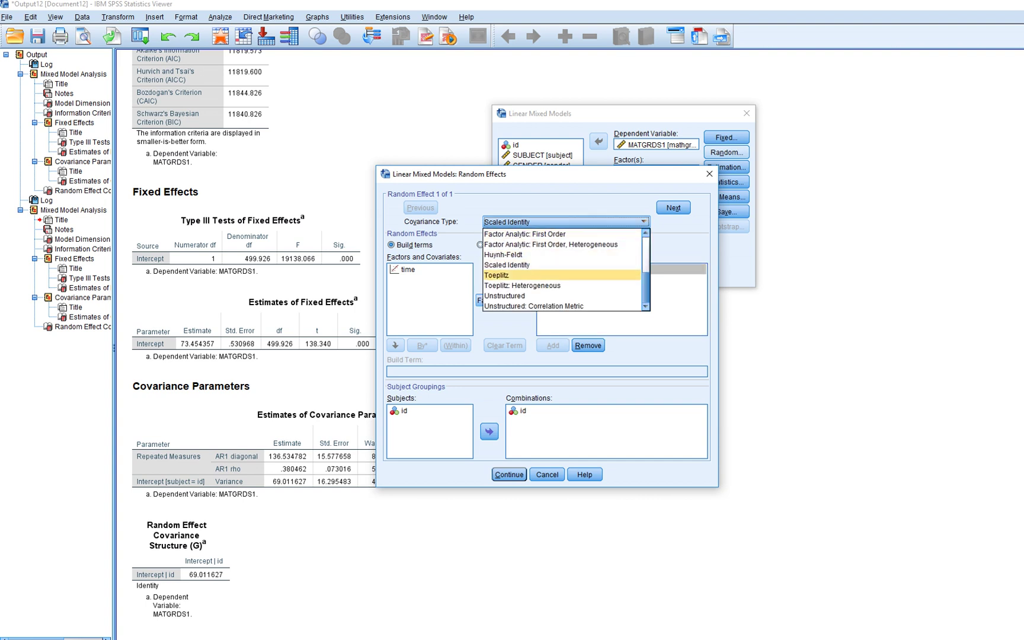
pyautogui.scroll(1, 575, 275)
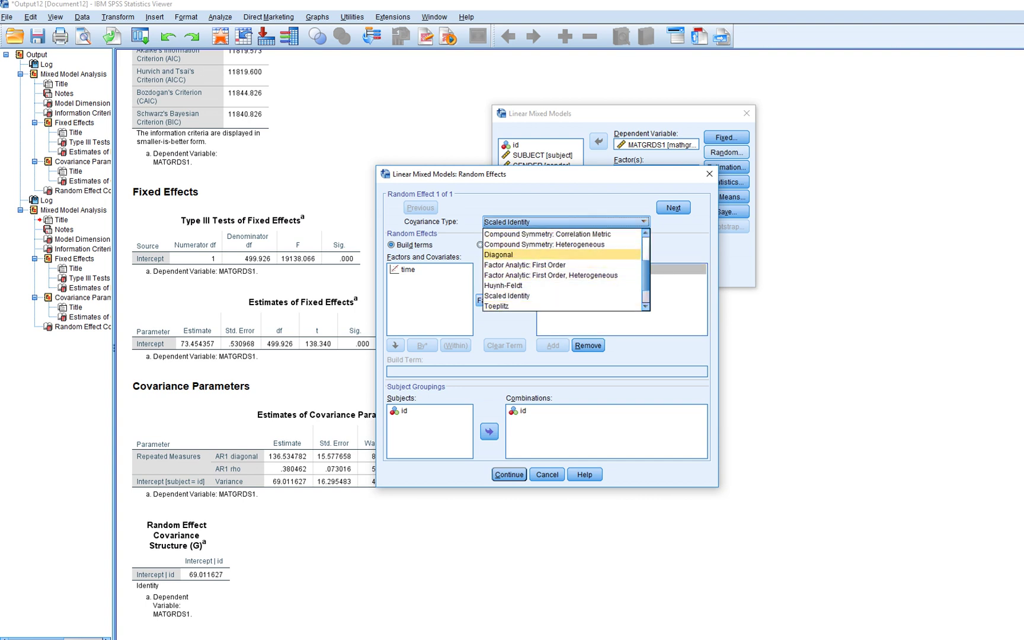
pyautogui.click(560, 255)
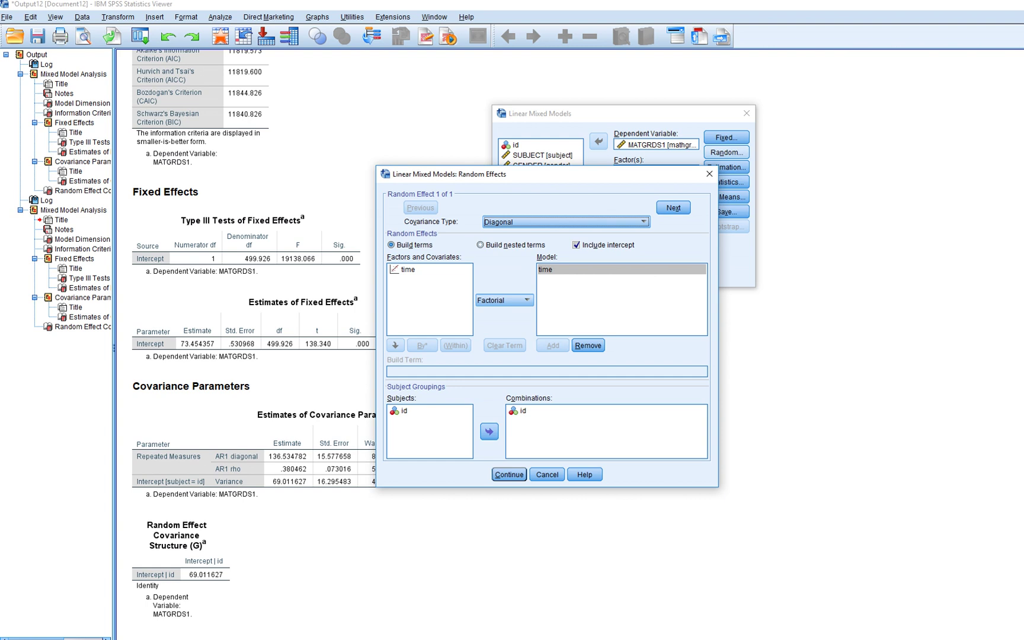
pyautogui.click(509, 474)
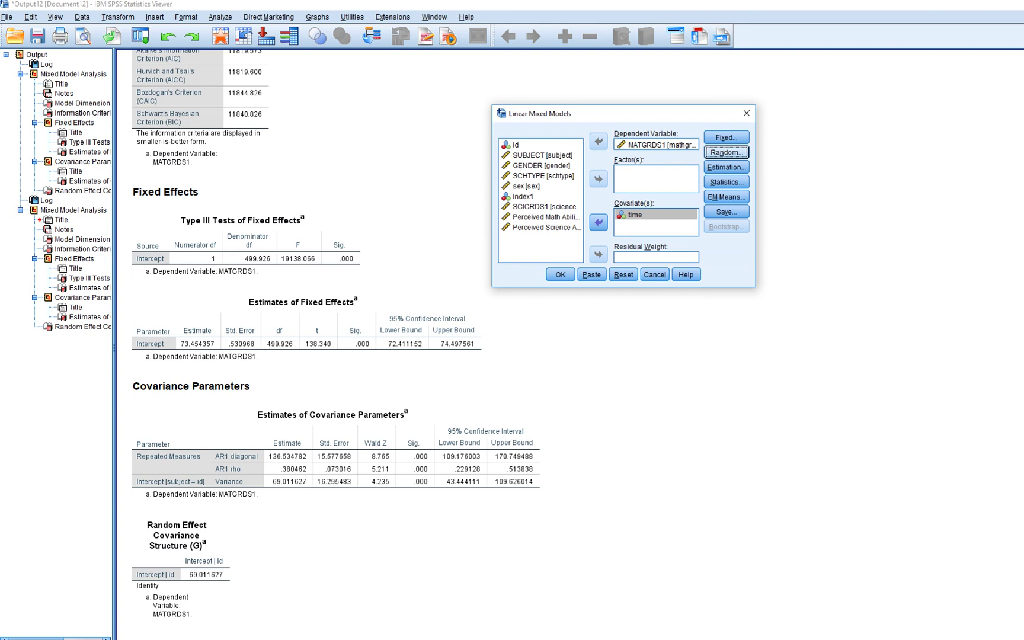
# Run the random intercept-and-time model and review its output (6 parameters, -2LL 11697.218).
pyautogui.click(560, 275)
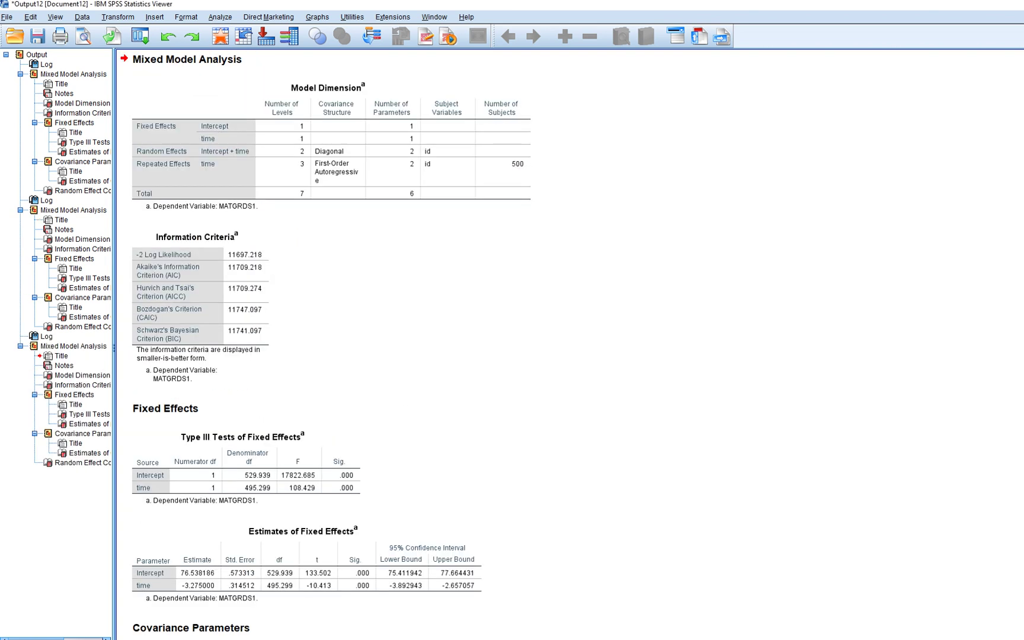
pyautogui.scroll(5, 326, 344)
pyautogui.scroll(-3, 326, 344)
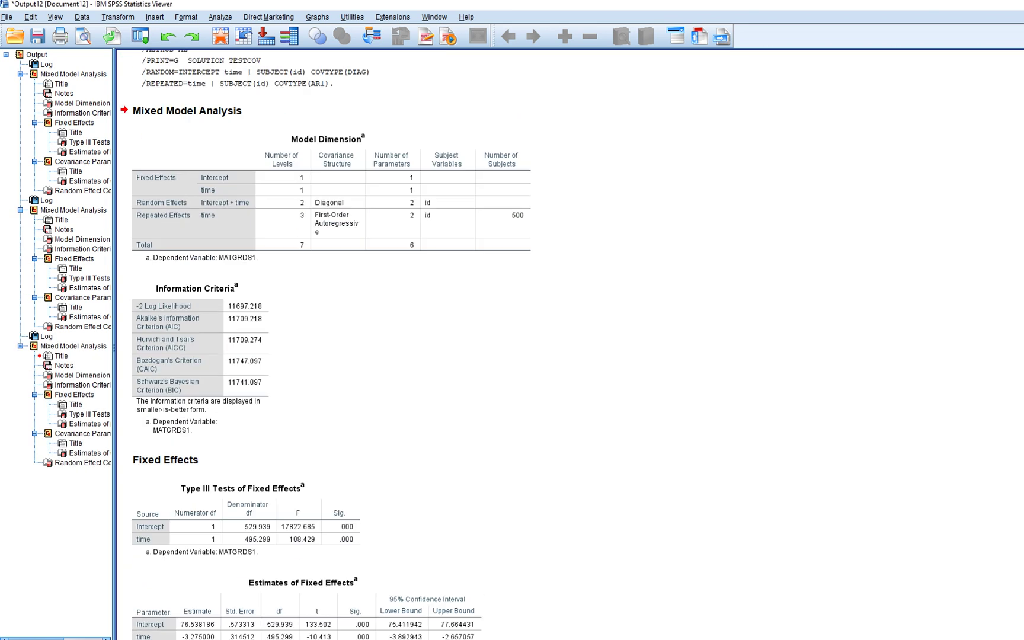
pyautogui.click(332, 196)
pyautogui.scroll(-6, 356, 332)
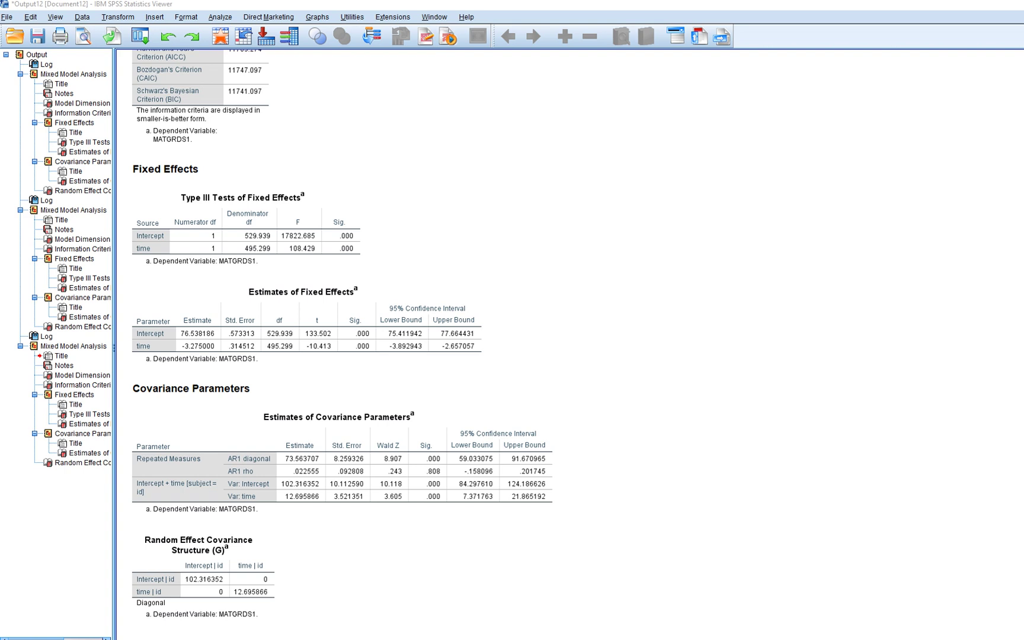
pyautogui.moveTo(141, 350); pyautogui.dragTo(153, 350)
pyautogui.moveTo(219, 365); pyautogui.dragTo(244, 366)
pyautogui.moveTo(173, 351)
pyautogui.mouseDown()
pyautogui.moveTo(222, 355)
pyautogui.moveTo(210, 341)
pyautogui.moveTo(174, 339)
pyautogui.moveTo(171, 353)
pyautogui.mouseUp()
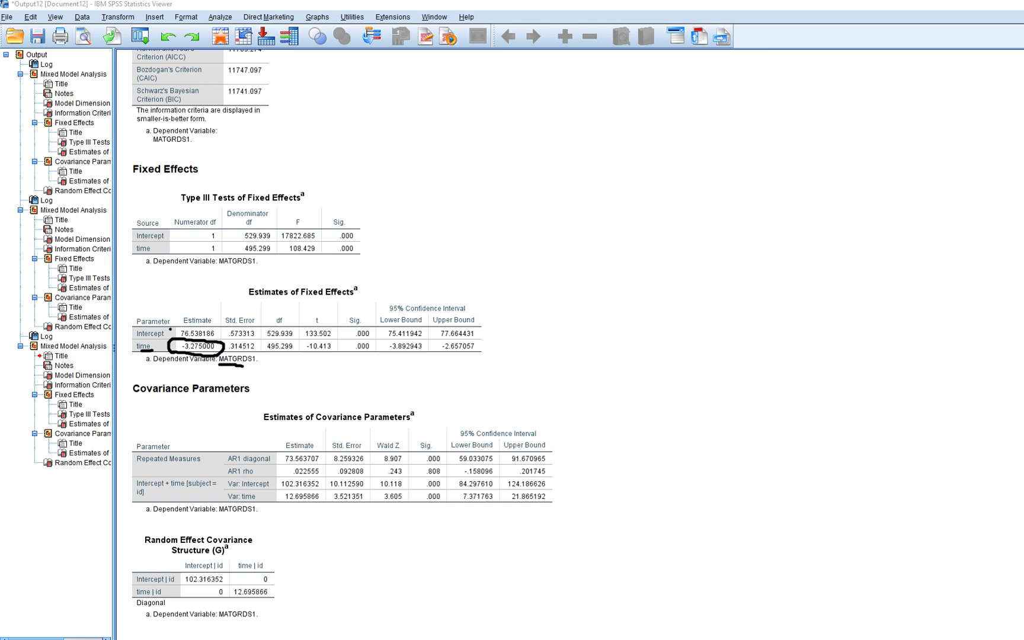
pyautogui.moveTo(620, 302)
pyautogui.mouseDown()
pyautogui.moveTo(605, 320)
pyautogui.moveTo(616, 301)
pyautogui.moveTo(644, 336)
pyautogui.mouseUp()
pyautogui.moveTo(671, 304); pyautogui.dragTo(688, 318)
pyautogui.moveTo(615, 268)
pyautogui.mouseDown()
pyautogui.moveTo(614, 285)
pyautogui.moveTo(624, 266)
pyautogui.moveTo(623, 290)
pyautogui.mouseUp()
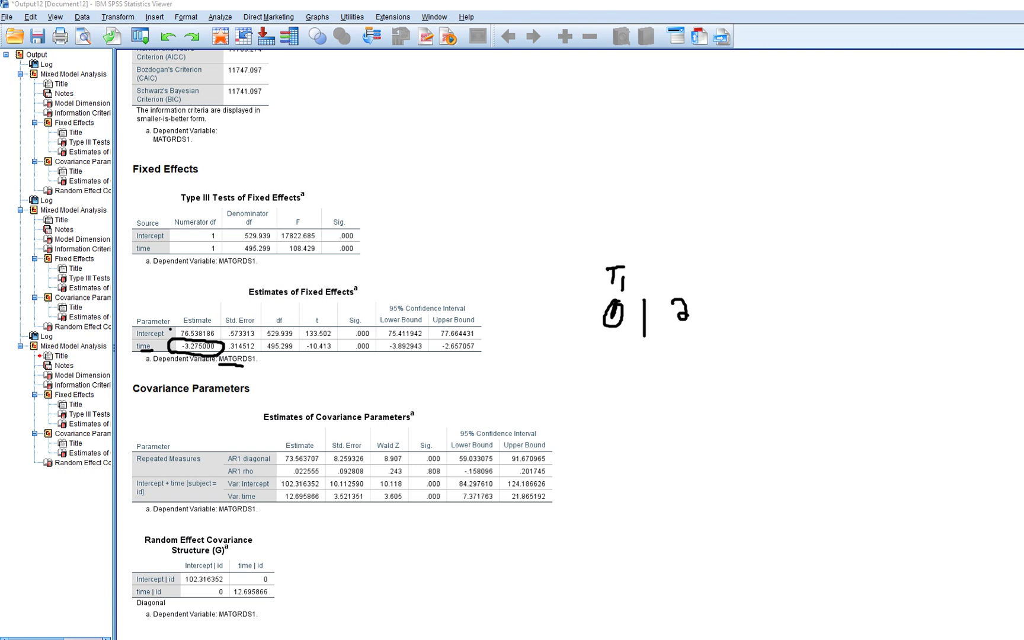
pyautogui.press('Escape')
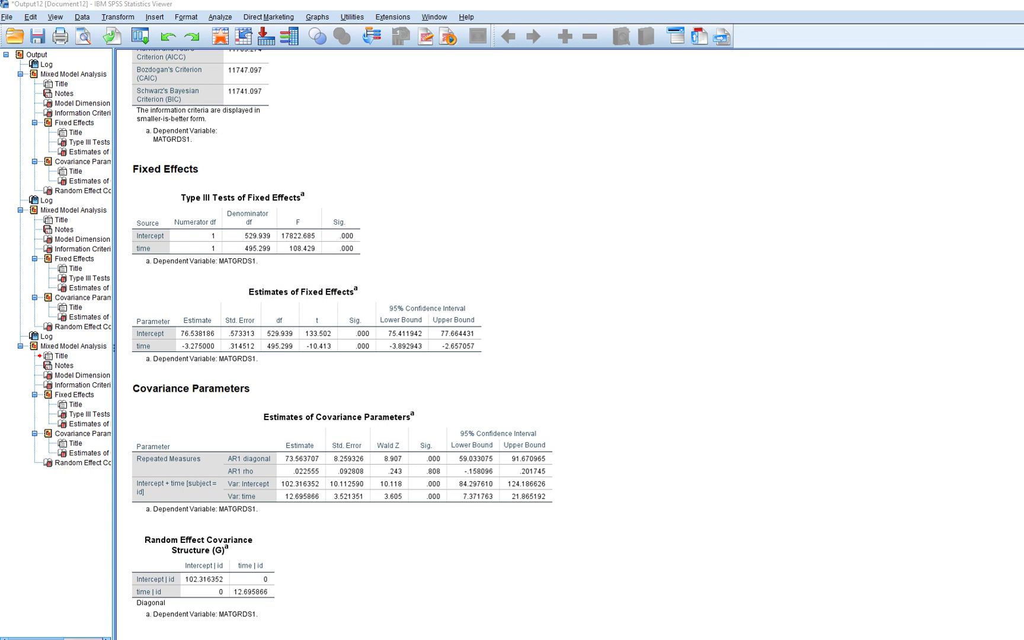
pyautogui.moveTo(283, 488); pyautogui.dragTo(320, 490)
pyautogui.moveTo(420, 489); pyautogui.dragTo(450, 487)
pyautogui.moveTo(286, 504); pyautogui.dragTo(340, 508)
pyautogui.moveTo(429, 505); pyautogui.dragTo(452, 502)
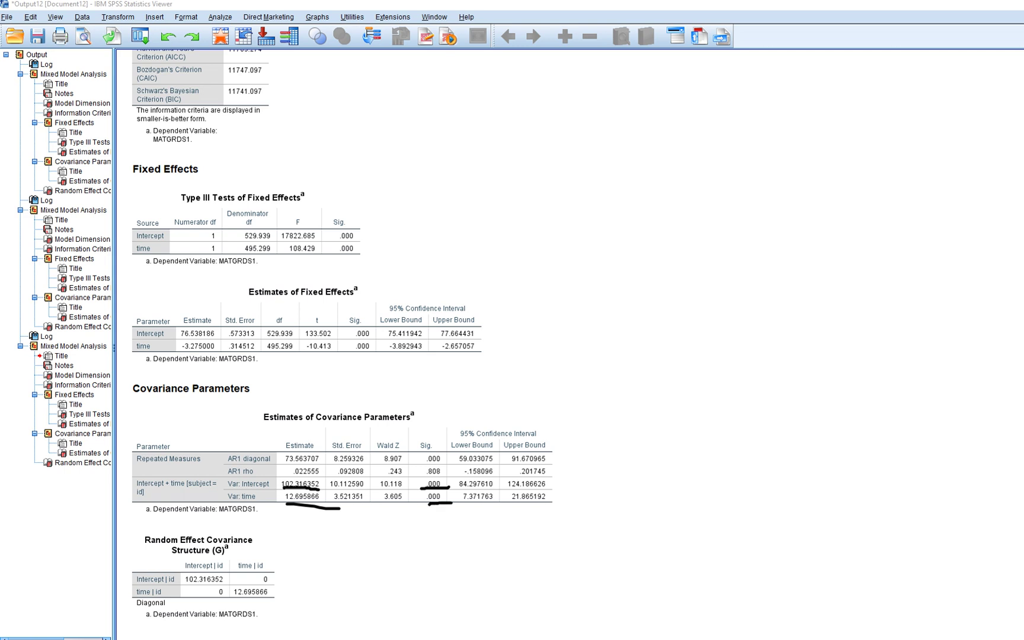
pyautogui.press('Escape')
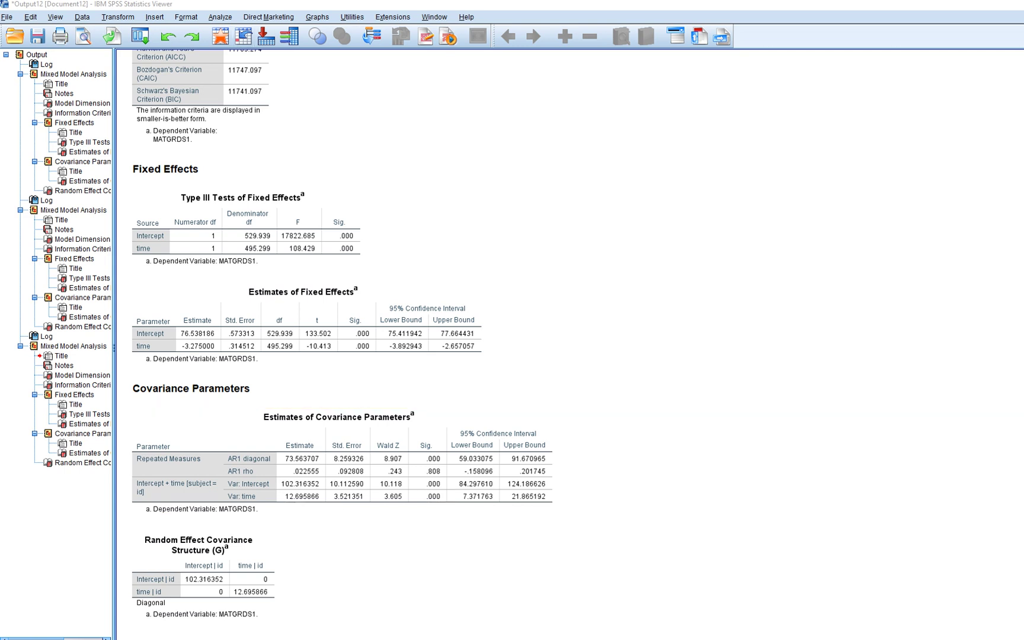
pyautogui.click(220, 16)
# Start another linear mixed model, adding Perceived Math Ability as a covariate next to time.
pyautogui.moveTo(243, 111)
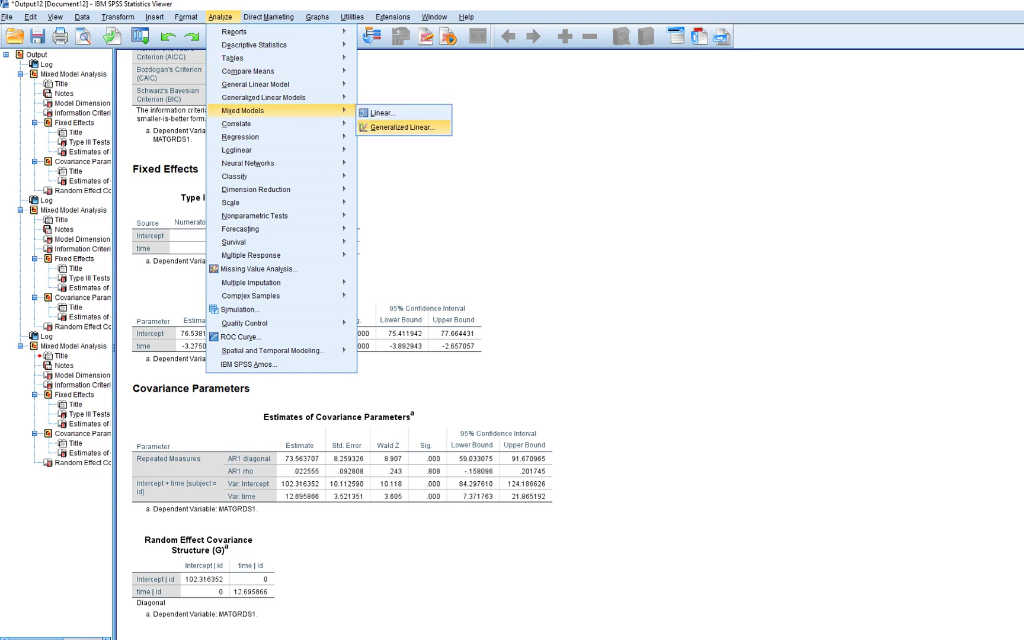
pyautogui.click(383, 113)
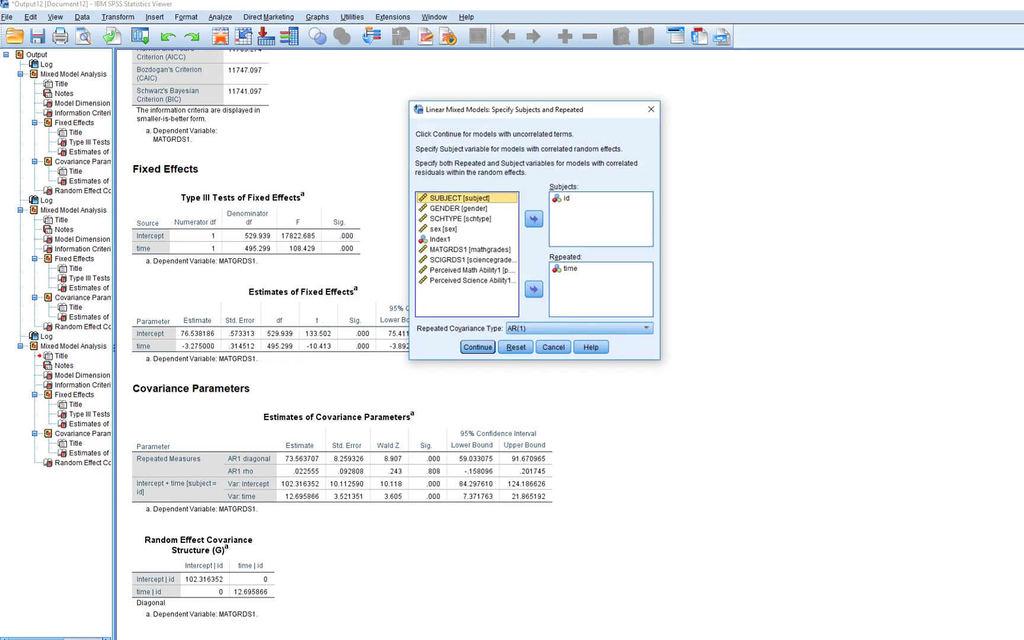
pyautogui.click(477, 348)
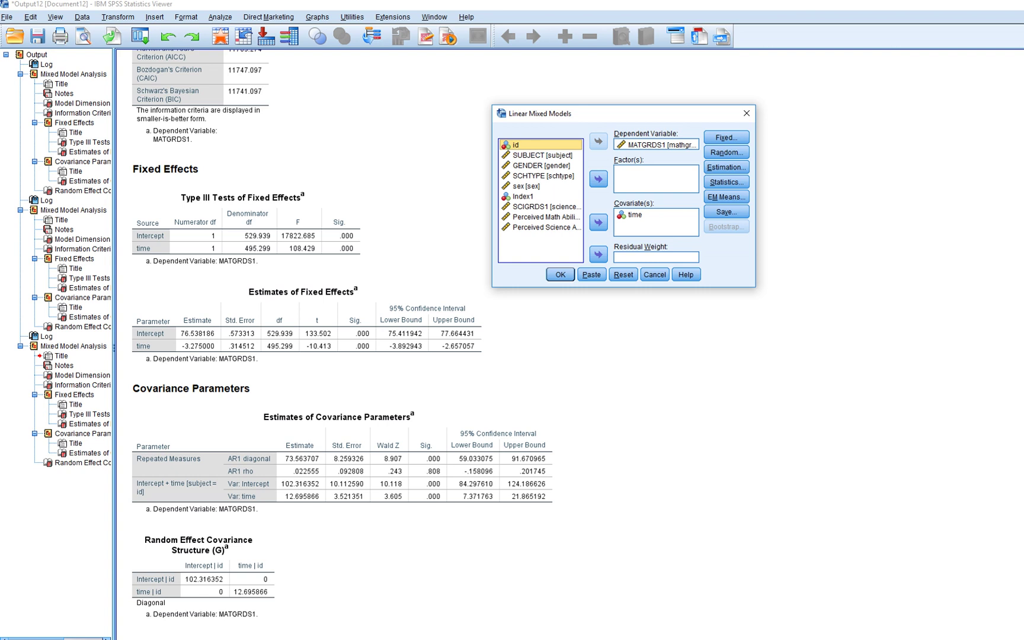
pyautogui.click(541, 217)
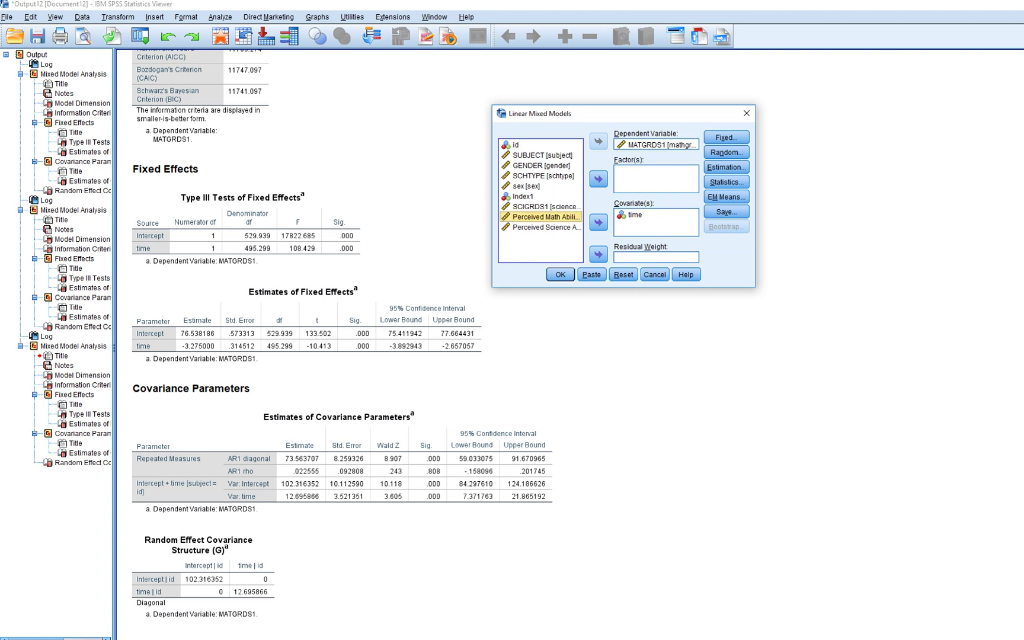
pyautogui.click(599, 222)
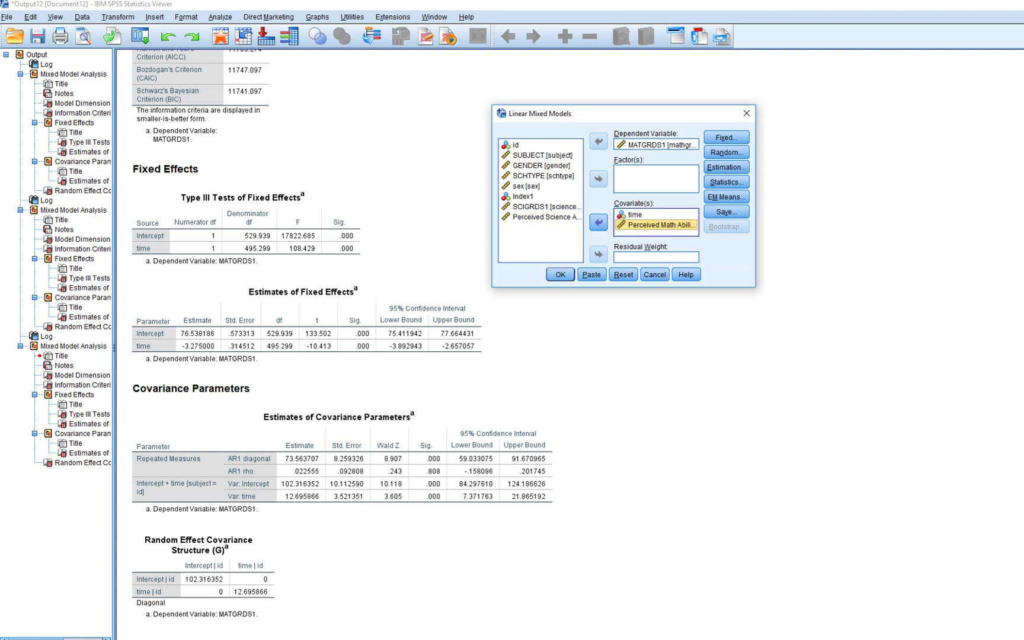
pyautogui.click(727, 137)
# Add p.mathab to the fixed-effects model alongside time.
pyautogui.click(417, 282)
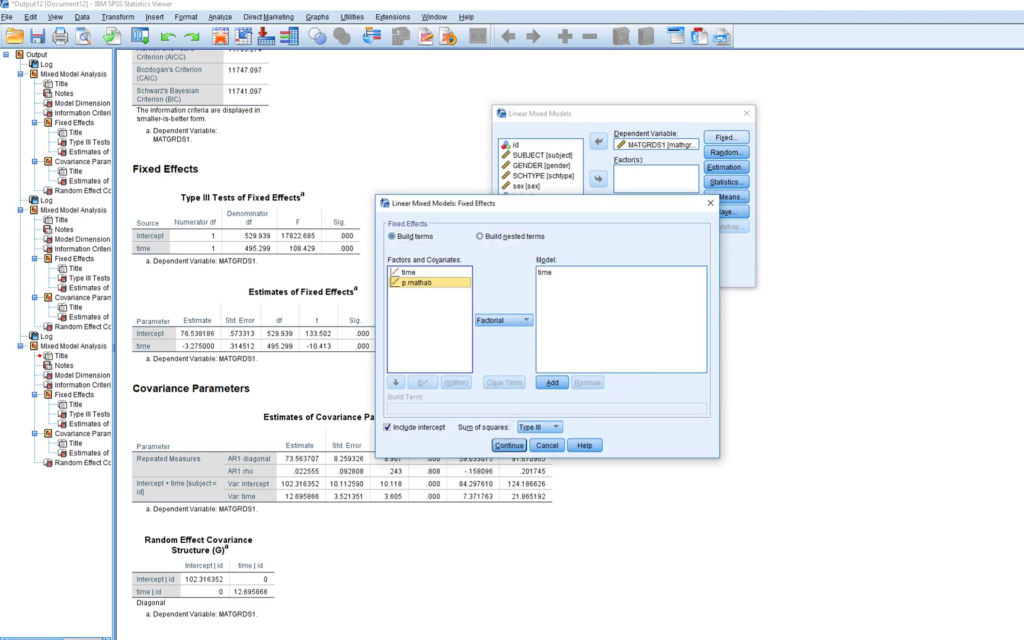
pyautogui.click(552, 382)
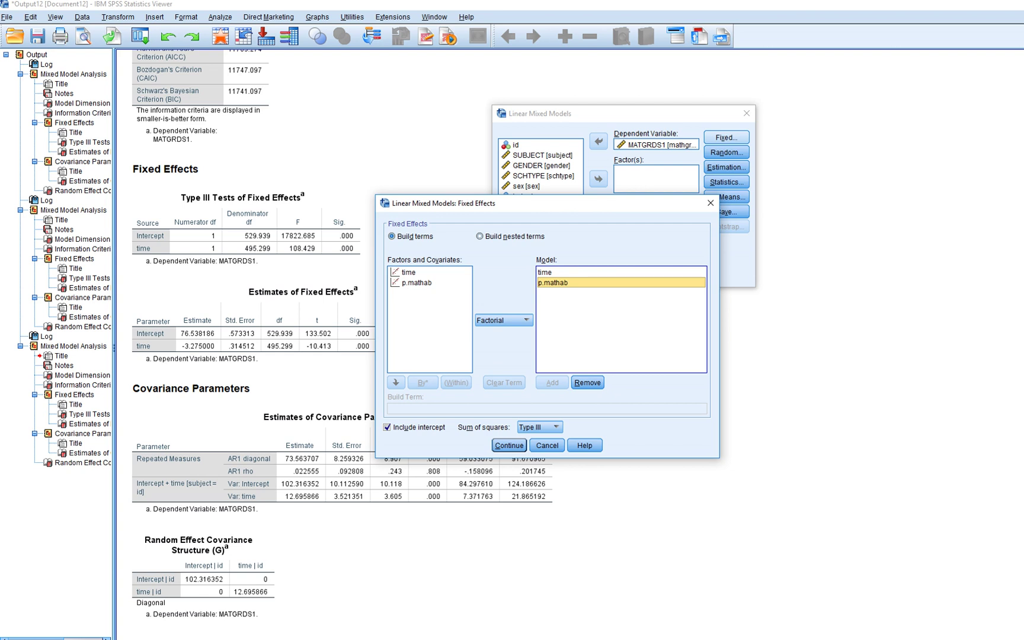
pyautogui.click(544, 272)
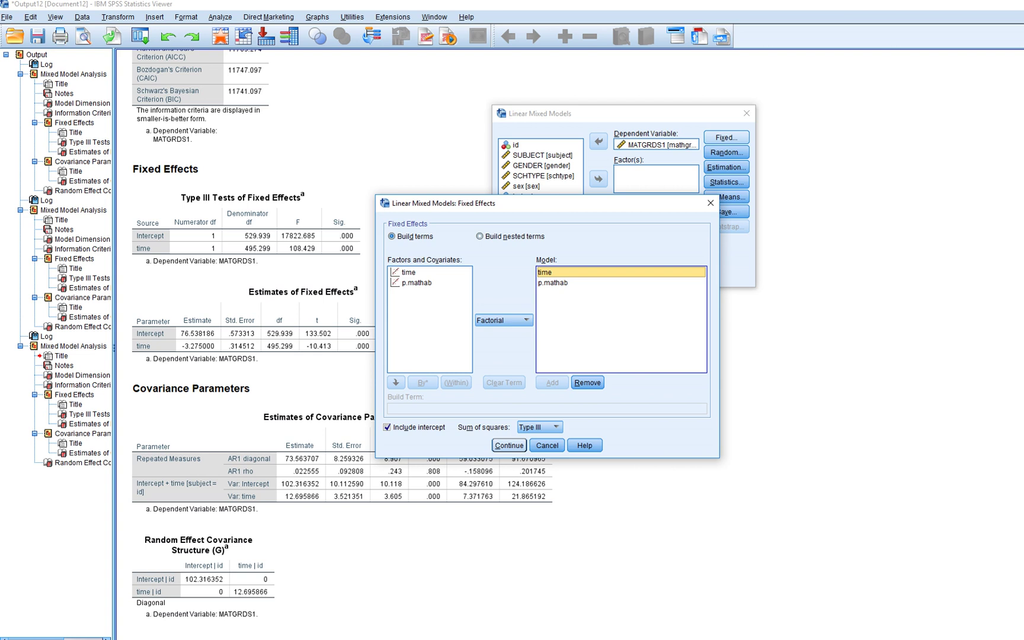
pyautogui.click(553, 283)
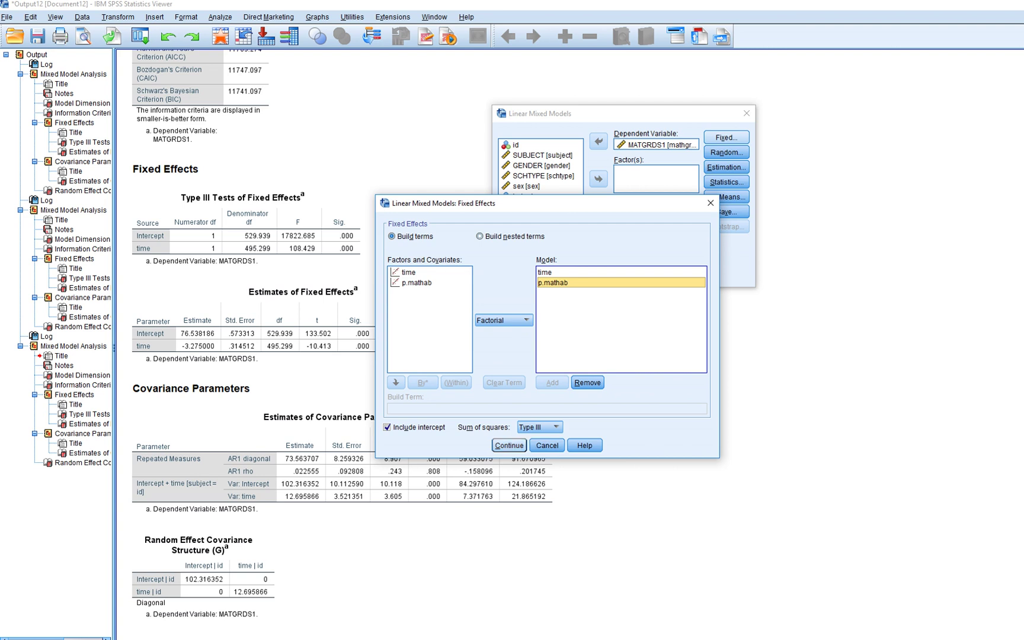
pyautogui.click(509, 445)
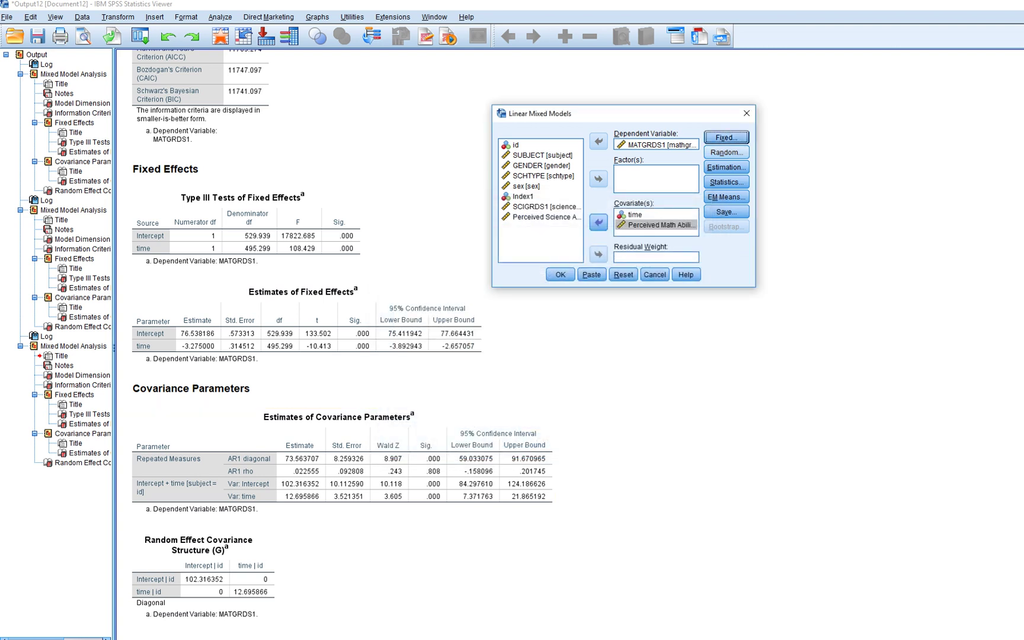
# Keep the random effects unchanged and run the model with p.mathab.
pyautogui.click(727, 153)
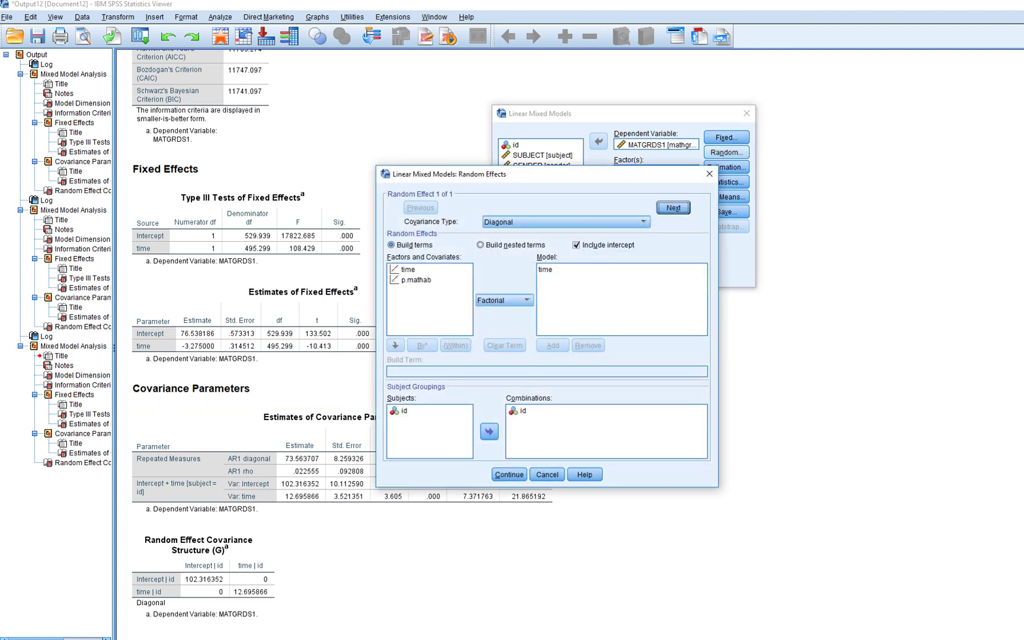
pyautogui.click(509, 474)
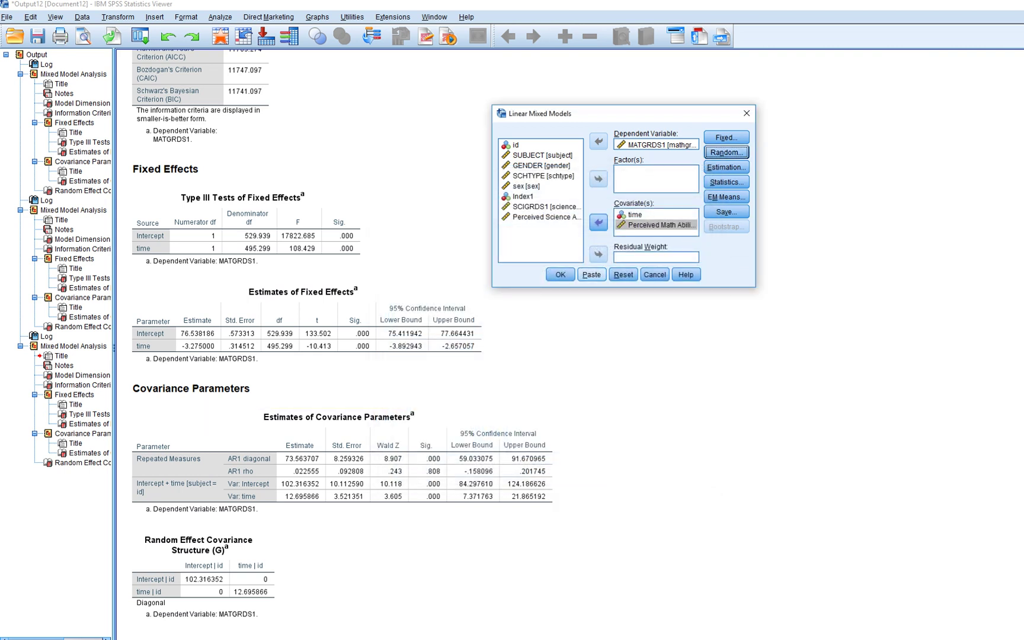
pyautogui.click(560, 274)
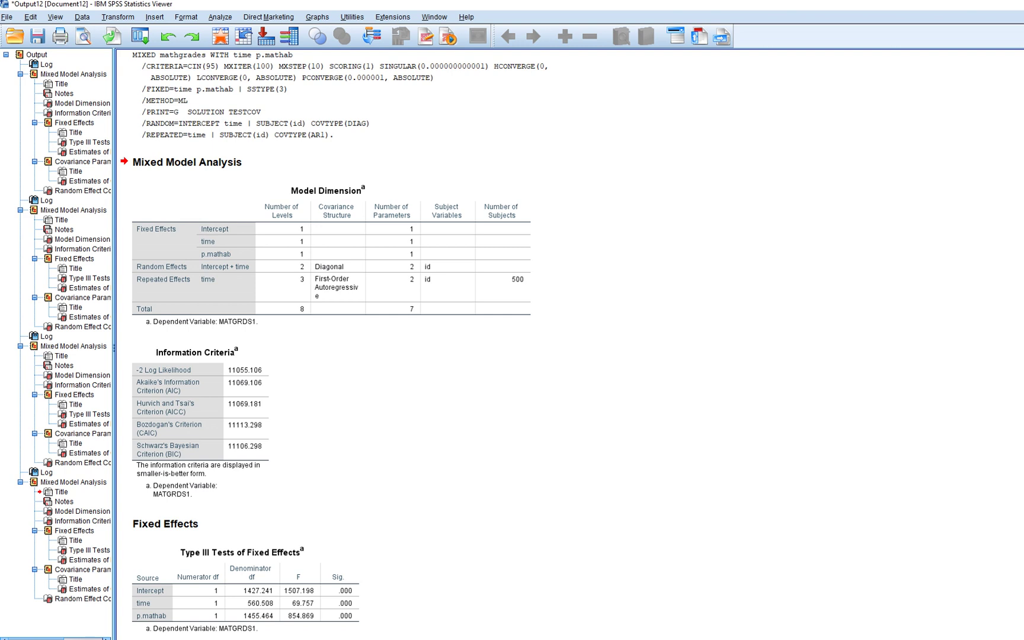
pyautogui.click(201, 320)
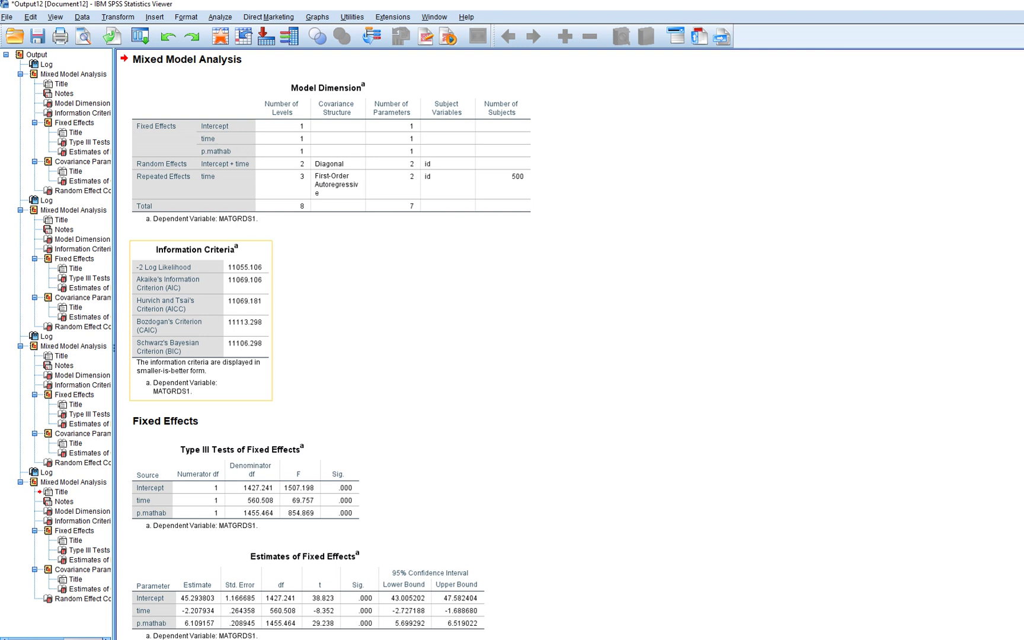
pyautogui.scroll(-5, 569, 344)
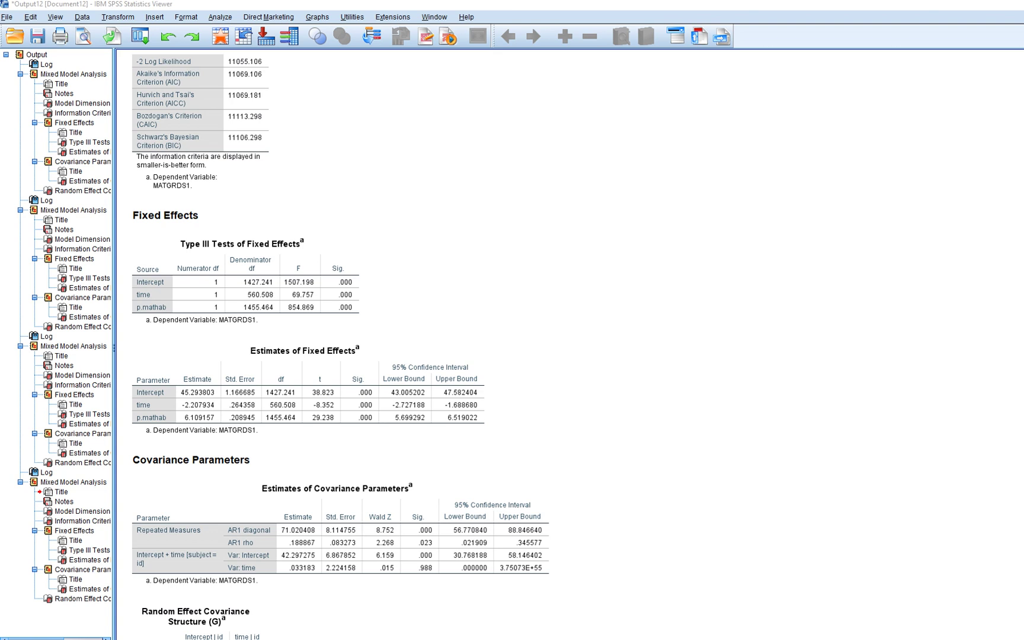
pyautogui.moveTo(182, 423)
pyautogui.mouseDown()
pyautogui.moveTo(216, 424)
pyautogui.moveTo(184, 426)
pyautogui.moveTo(207, 425)
pyautogui.mouseUp()
pyautogui.moveTo(353, 425)
pyautogui.mouseDown()
pyautogui.moveTo(399, 426)
pyautogui.moveTo(349, 428)
pyautogui.mouseUp()
pyautogui.moveTo(223, 441); pyautogui.dragTo(261, 441)
pyautogui.moveTo(135, 412); pyautogui.dragTo(220, 410)
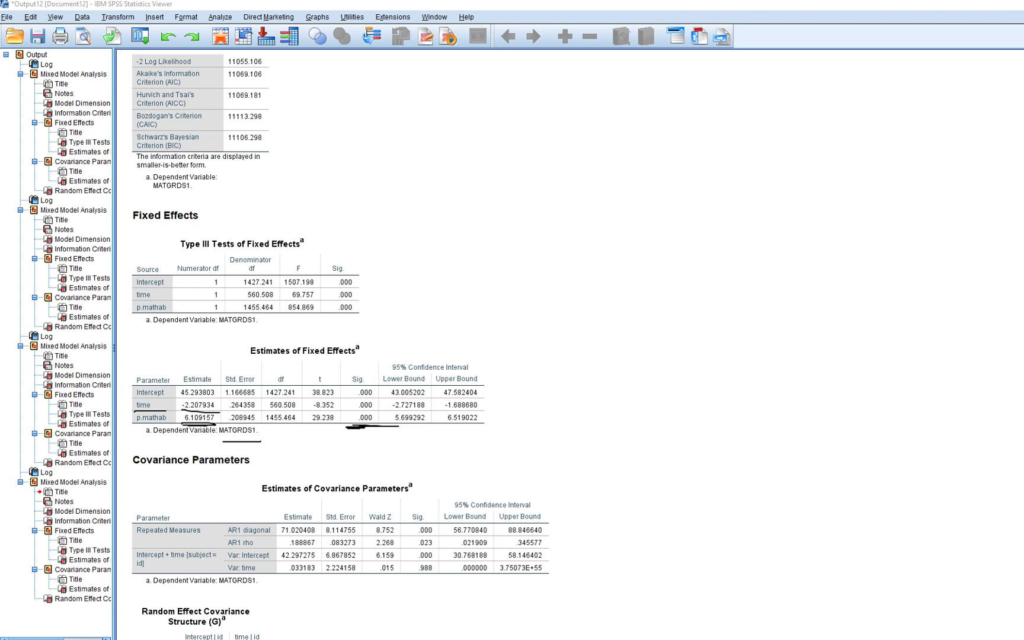
pyautogui.moveTo(353, 411); pyautogui.dragTo(373, 414)
pyautogui.moveTo(278, 578); pyautogui.dragTo(315, 577)
pyautogui.moveTo(409, 575); pyautogui.dragTo(448, 578)
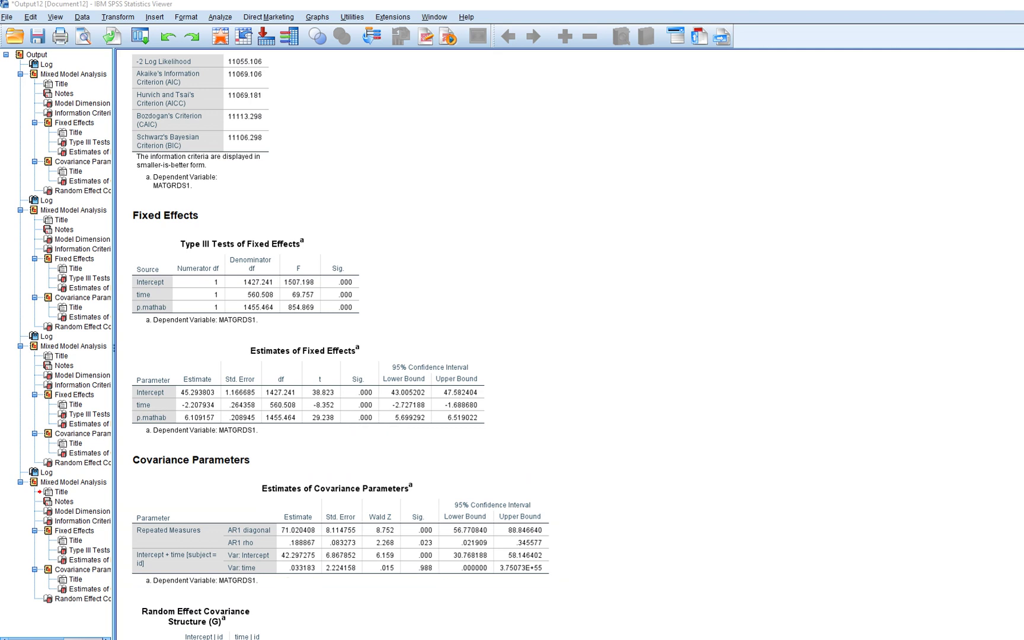
# Set up a new mixed model with intercept-only random effects and sex as an extra covariate.
pyautogui.click(220, 16)
pyautogui.moveTo(284, 110)
pyautogui.click(382, 112)
pyautogui.click(478, 347)
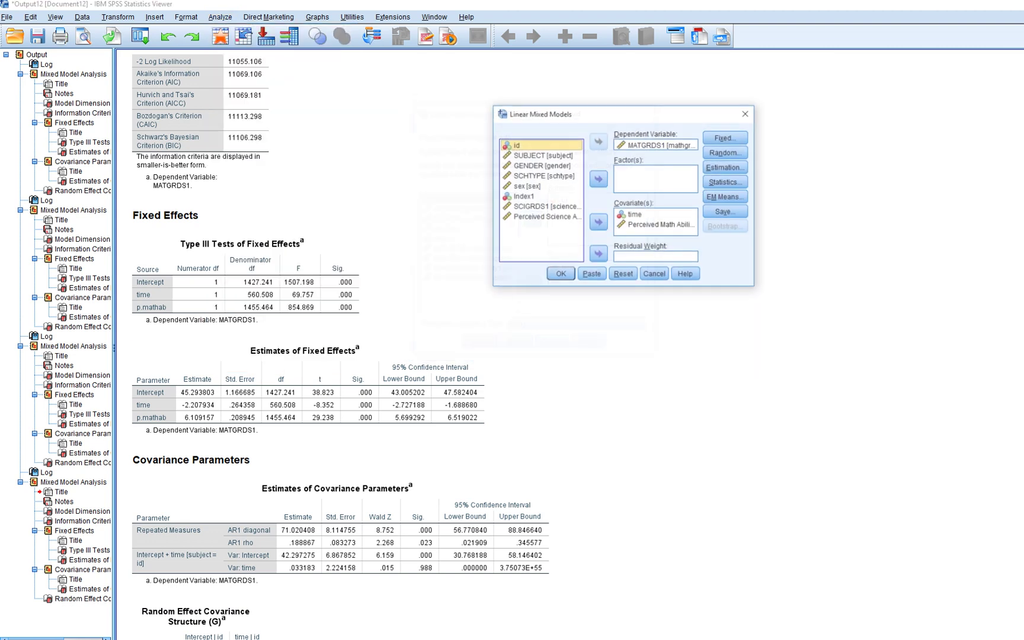
pyautogui.click(727, 152)
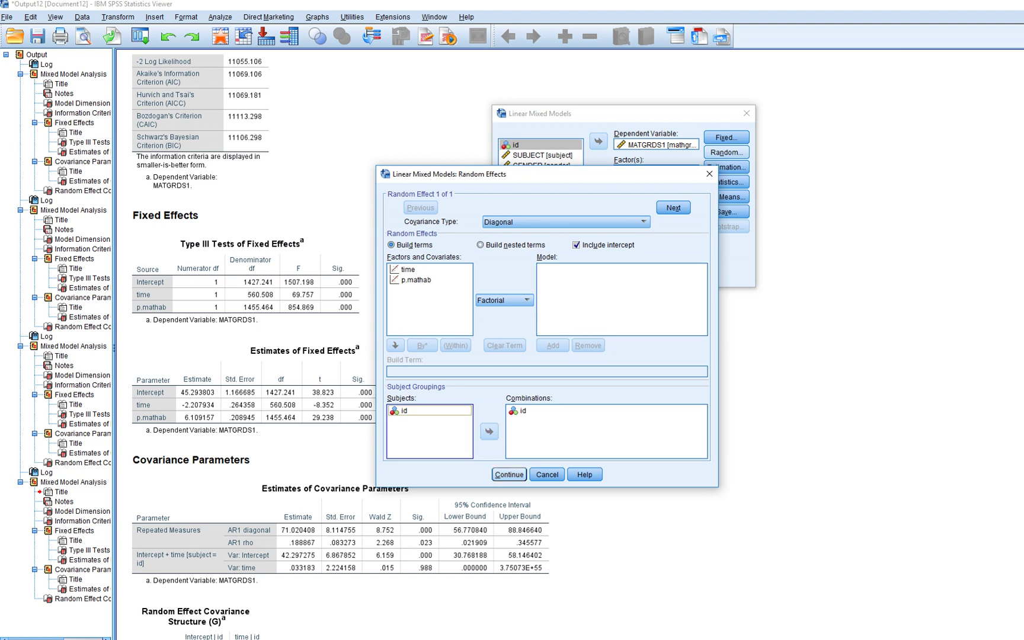
pyautogui.click(509, 474)
pyautogui.click(527, 186)
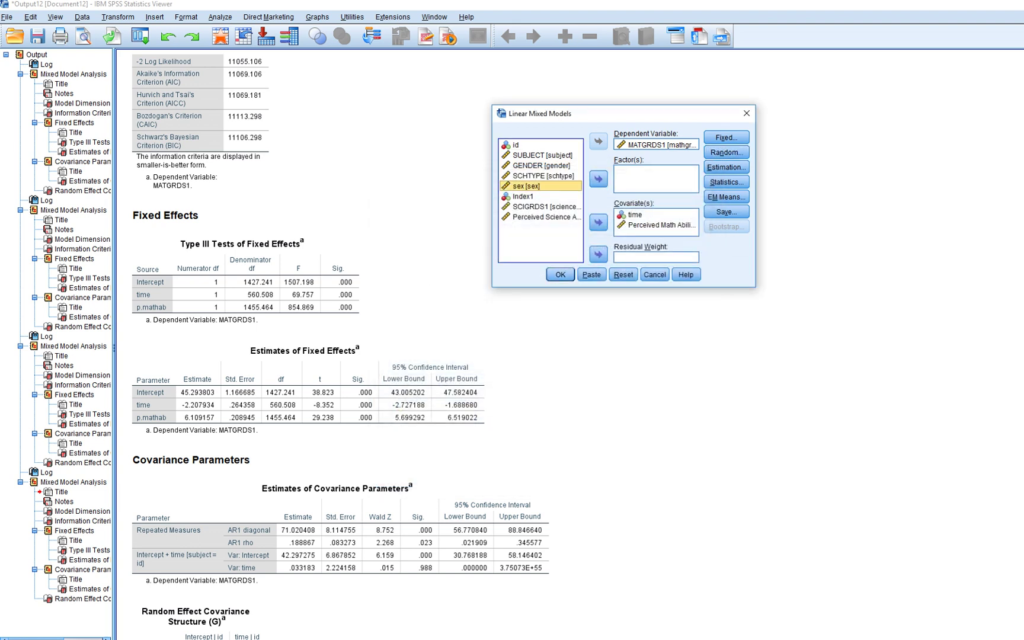
pyautogui.click(599, 222)
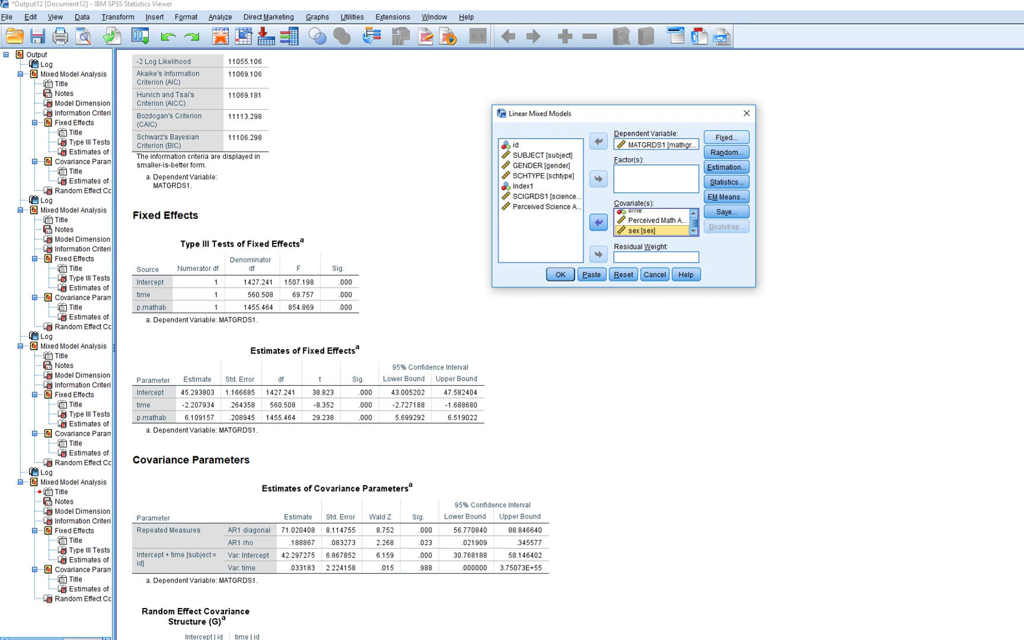
# Add sex to the fixed-effects model and run it.
pyautogui.click(726, 137)
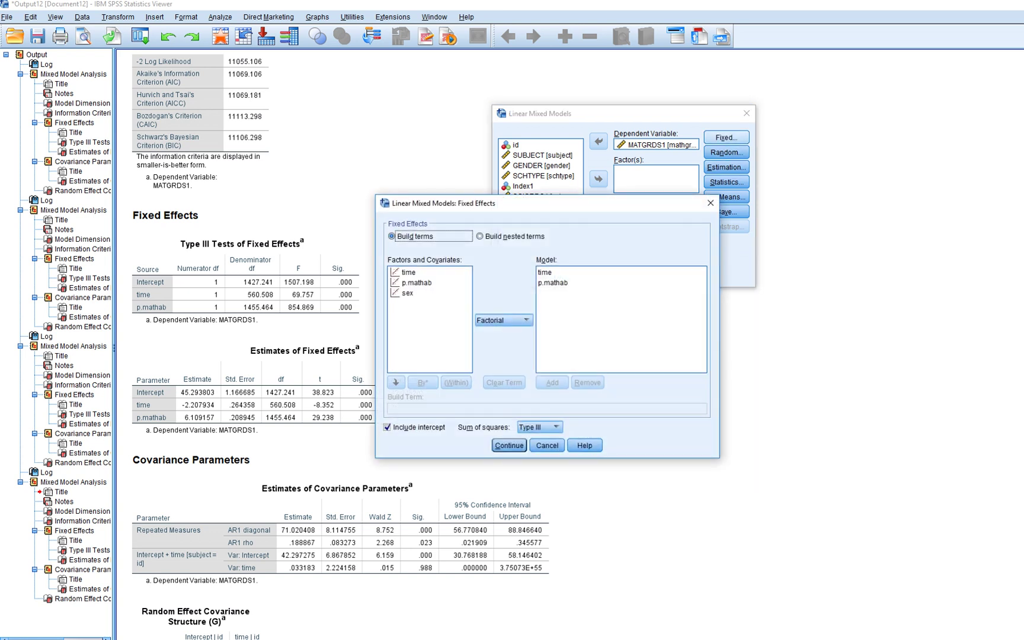
pyautogui.click(408, 293)
pyautogui.click(551, 382)
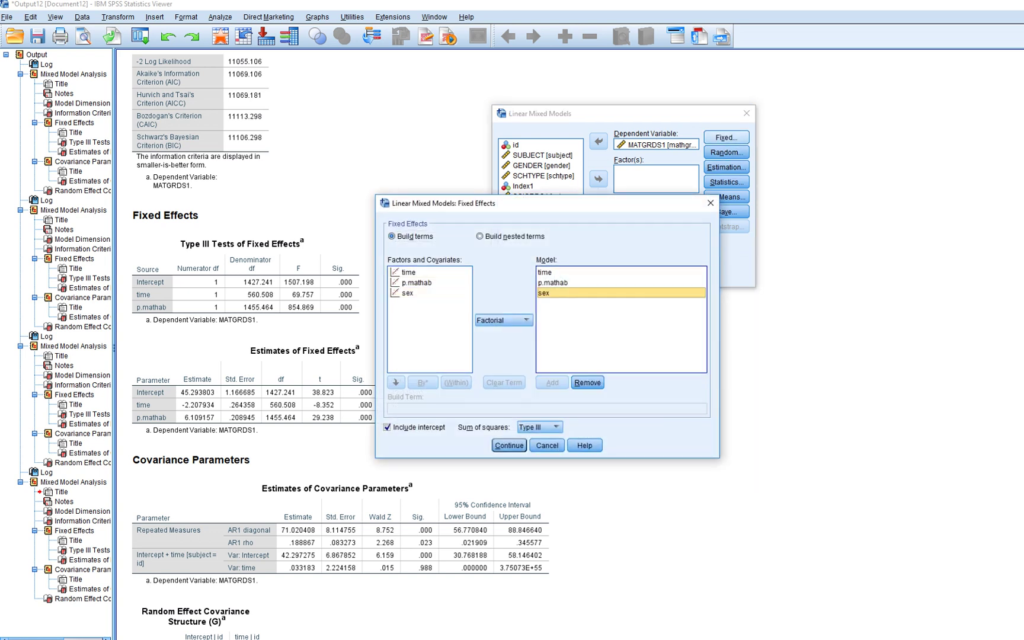
pyautogui.click(509, 445)
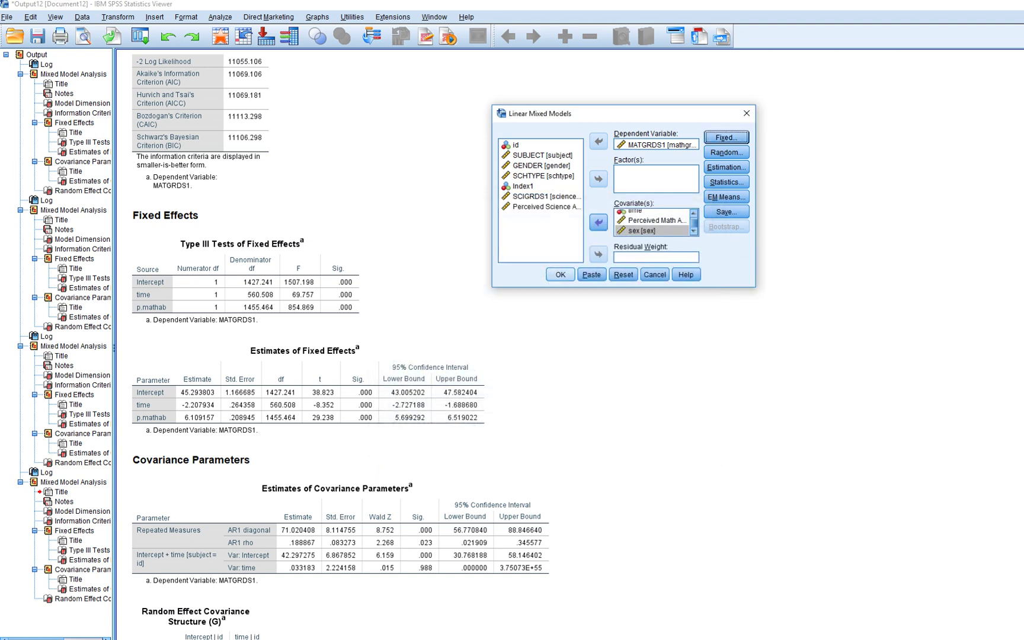
pyautogui.click(560, 274)
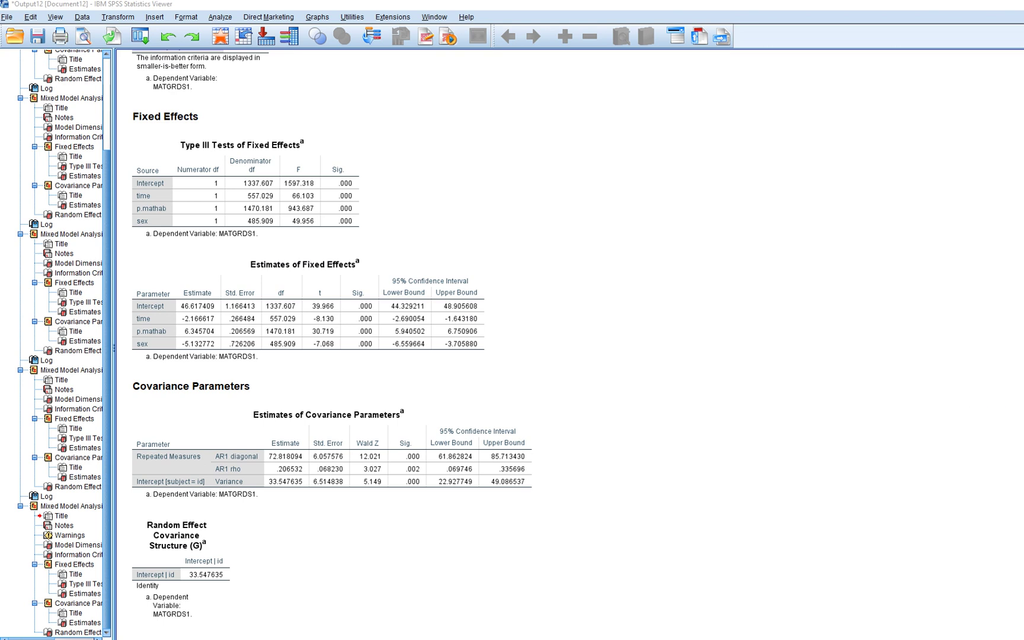
# Underline the time estimate -2.166617, its .000 Sig value and the dependent variable MATGRDS1.
pyautogui.scroll(5, 332, 344)
pyautogui.scroll(3, 332, 344)
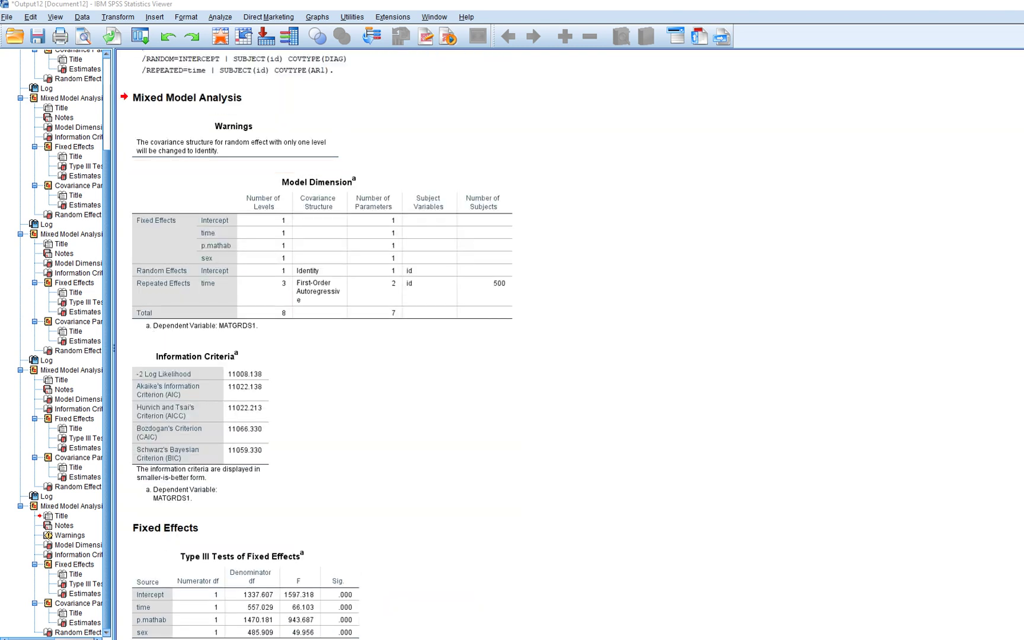
pyautogui.scroll(-6, 323, 344)
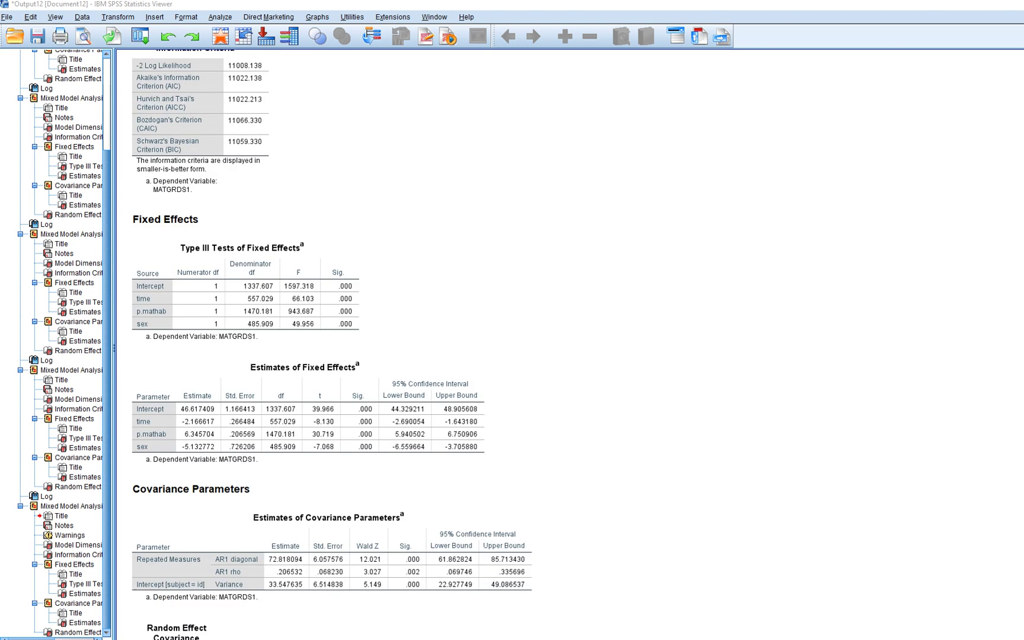
pyautogui.scroll(-2, 323, 344)
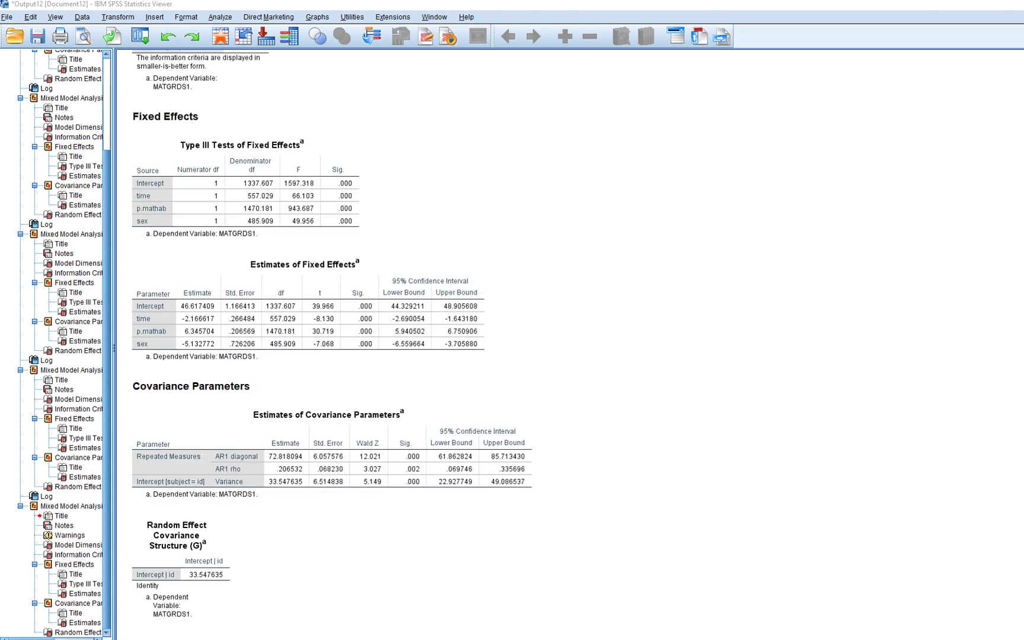
pyautogui.moveTo(172, 325); pyautogui.dragTo(224, 324)
pyautogui.moveTo(223, 364); pyautogui.dragTo(264, 367)
pyautogui.moveTo(355, 323); pyautogui.dragTo(390, 327)
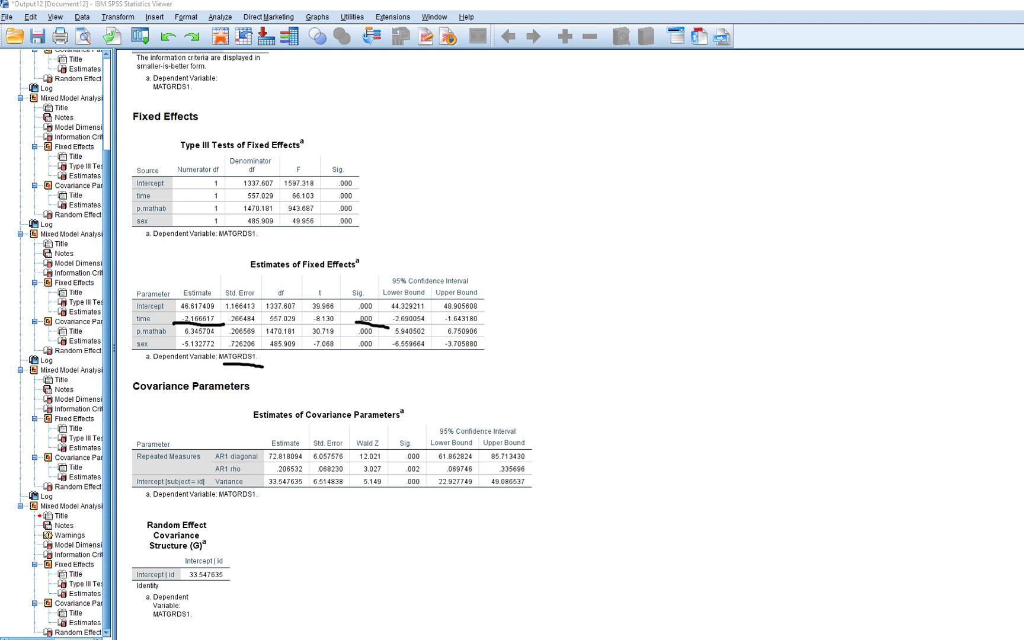
# Underline the p.mathab (6.345704), sex (-5.132772) and intercept (46.617409) estimates with their Sig values, and write 0 1.
pyautogui.moveTo(181, 336); pyautogui.dragTo(217, 339)
pyautogui.moveTo(347, 335); pyautogui.dragTo(376, 336)
pyautogui.moveTo(178, 349); pyautogui.dragTo(214, 350)
pyautogui.moveTo(358, 352); pyautogui.dragTo(384, 351)
pyautogui.moveTo(654, 292)
pyautogui.mouseDown()
pyautogui.moveTo(640, 312)
pyautogui.moveTo(655, 295)
pyautogui.moveTo(648, 289)
pyautogui.moveTo(689, 297)
pyautogui.moveTo(689, 312)
pyautogui.mouseUp()
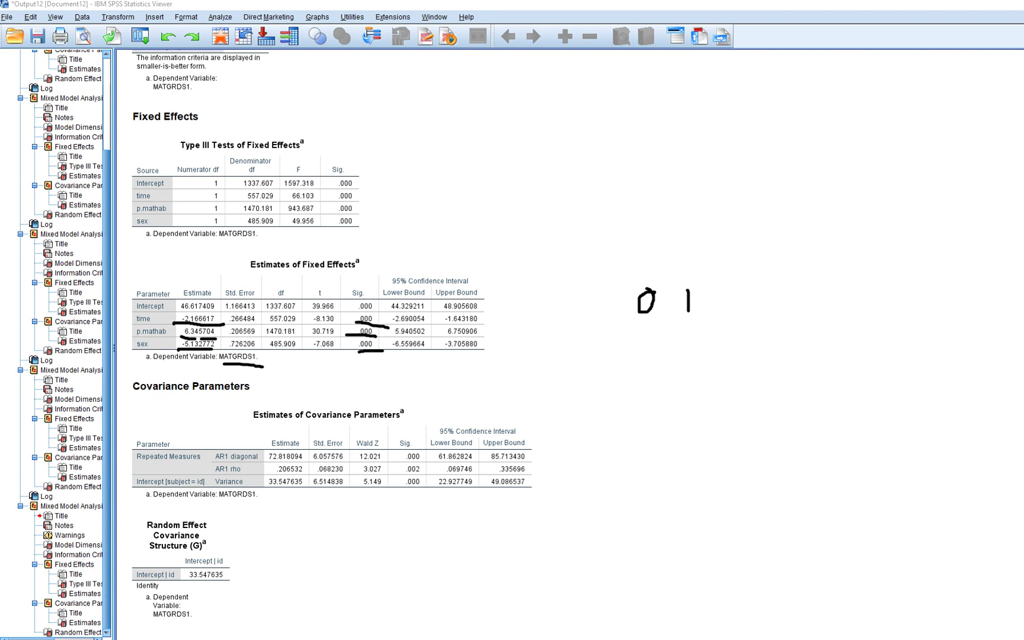
pyautogui.moveTo(182, 311); pyautogui.dragTo(214, 313)
pyautogui.moveTo(137, 337); pyautogui.dragTo(156, 333)
# Ink-mark the intercept variance 33.547635 and its .000 significance, then clear all annotations.
pyautogui.press('Escape')
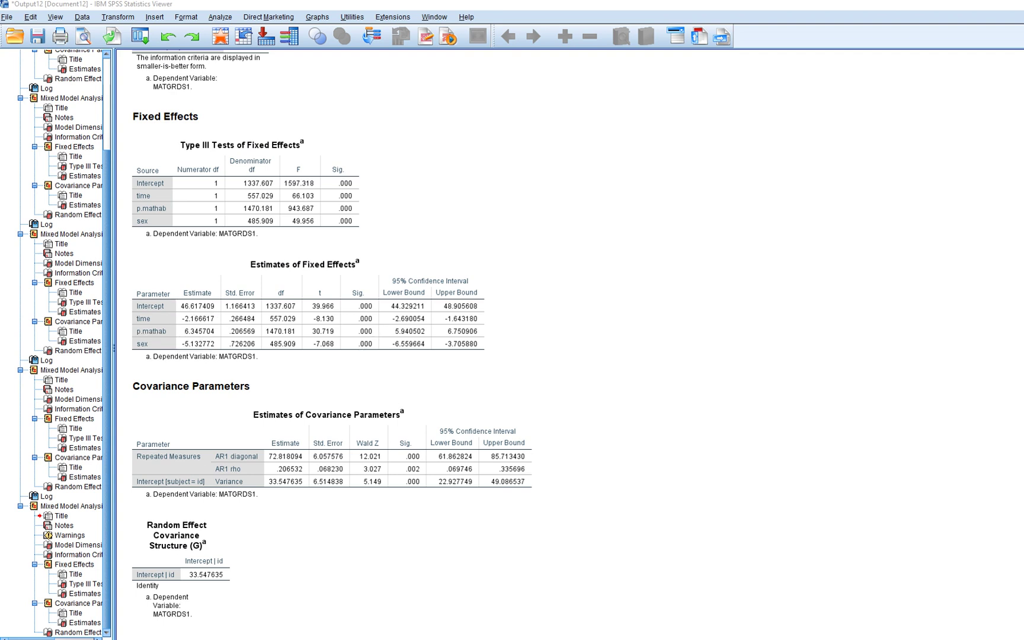
pyautogui.moveTo(264, 492)
pyautogui.mouseDown()
pyautogui.moveTo(311, 484)
pyautogui.moveTo(274, 502)
pyautogui.moveTo(293, 483)
pyautogui.mouseUp()
pyautogui.moveTo(394, 490)
pyautogui.mouseDown()
pyautogui.moveTo(425, 491)
pyautogui.moveTo(405, 477)
pyautogui.moveTo(421, 492)
pyautogui.mouseUp()
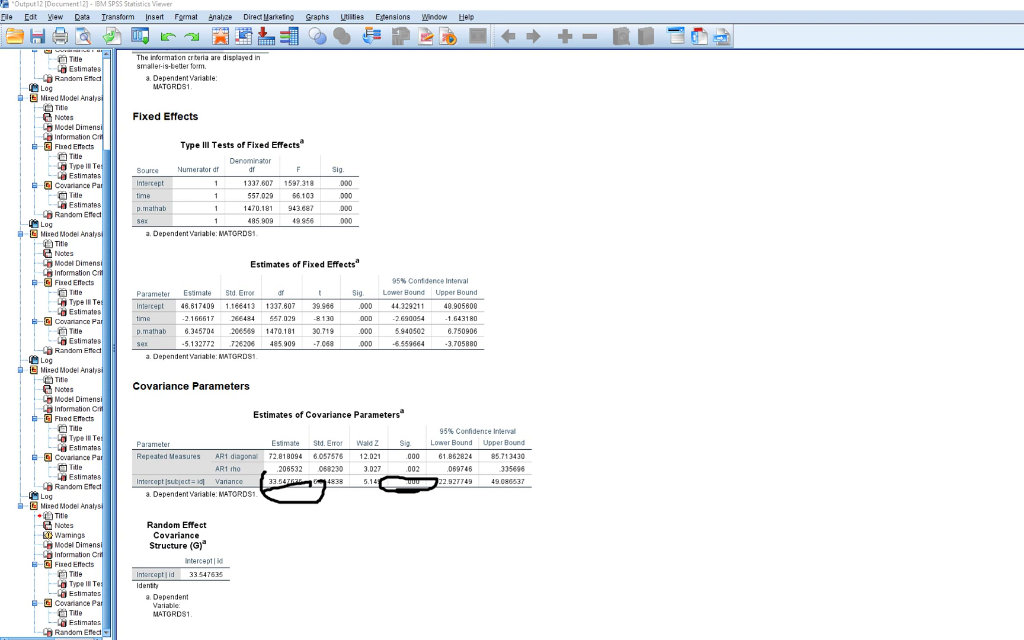
pyautogui.press('Escape')
pyautogui.press('Up')
pyautogui.press('Up')
pyautogui.press('Up')
pyautogui.press('Up')
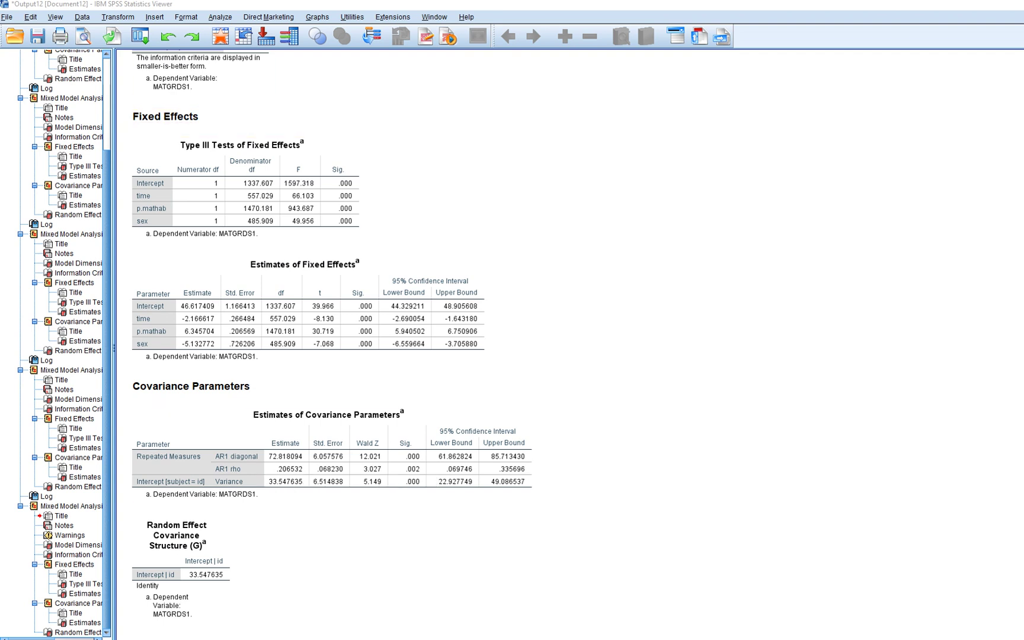
pyautogui.click(220, 18)
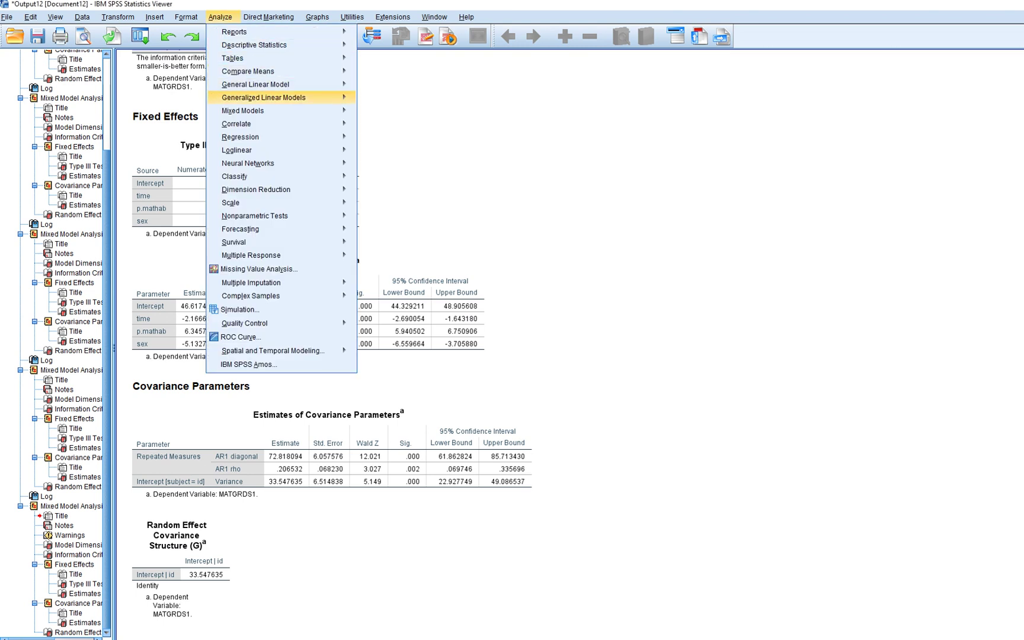
pyautogui.moveTo(243, 110)
pyautogui.press('Down')
pyautogui.press('Up')
pyautogui.press('Up')
pyautogui.press('Down')
pyautogui.press('Right')
pyautogui.press('Return')
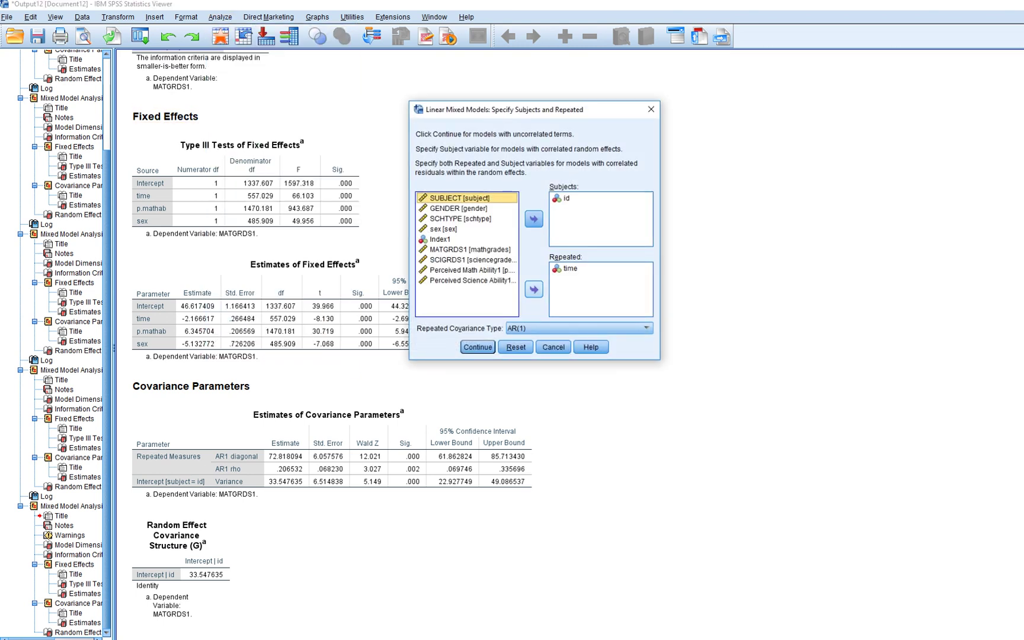
pyautogui.press('Return')
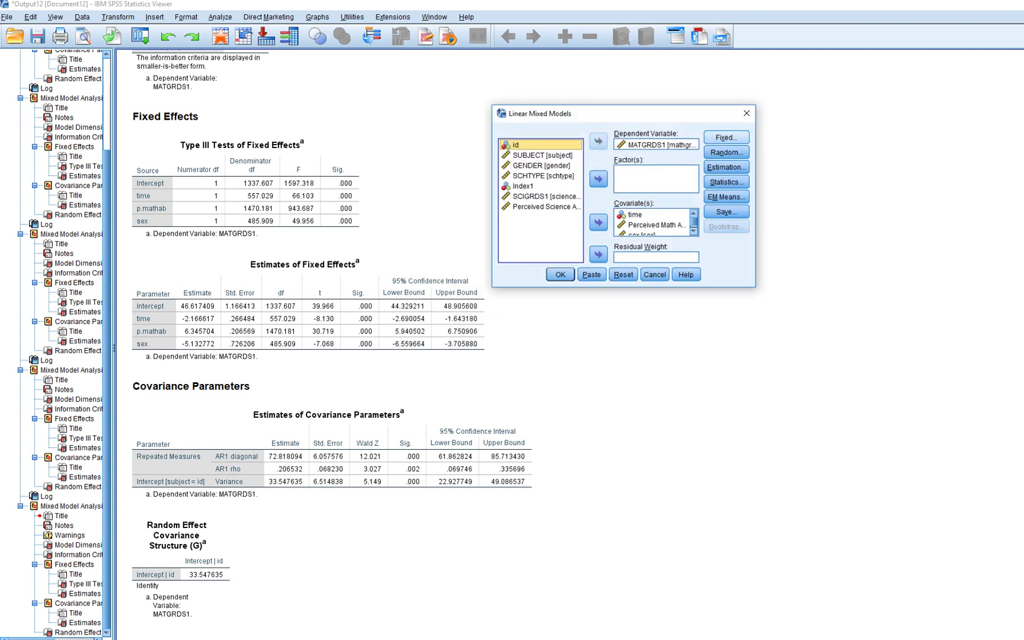
pyautogui.hotkey('alt', 'x')
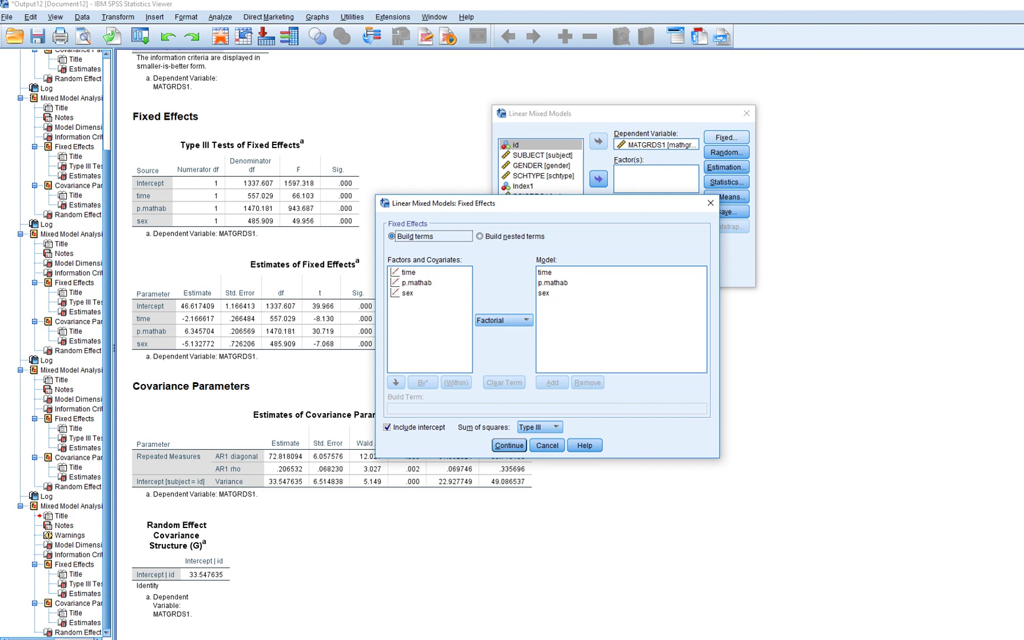
pyautogui.click(409, 272)
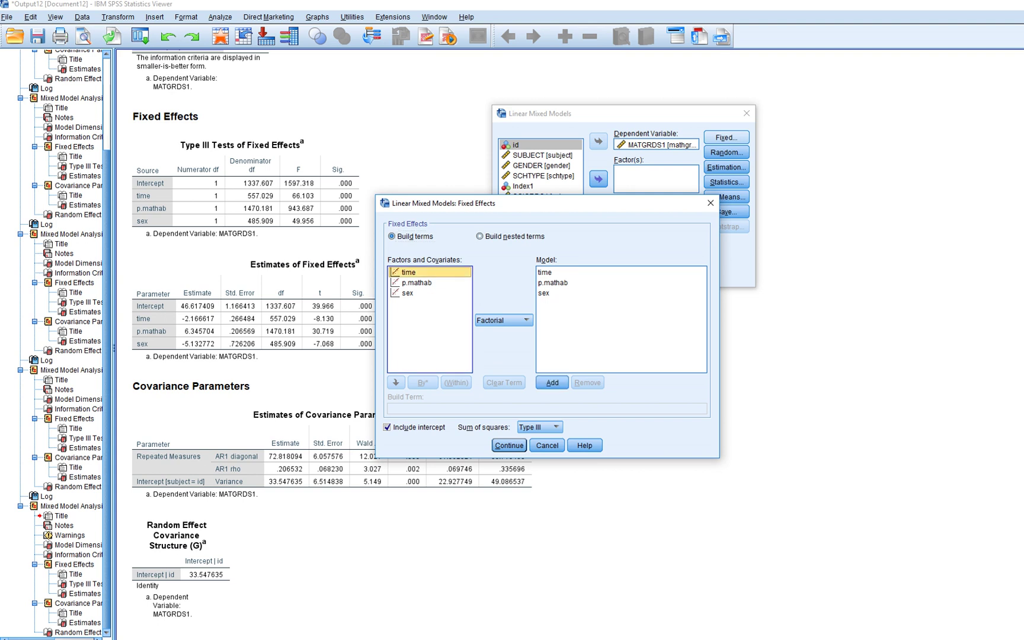
pyautogui.press('Return')
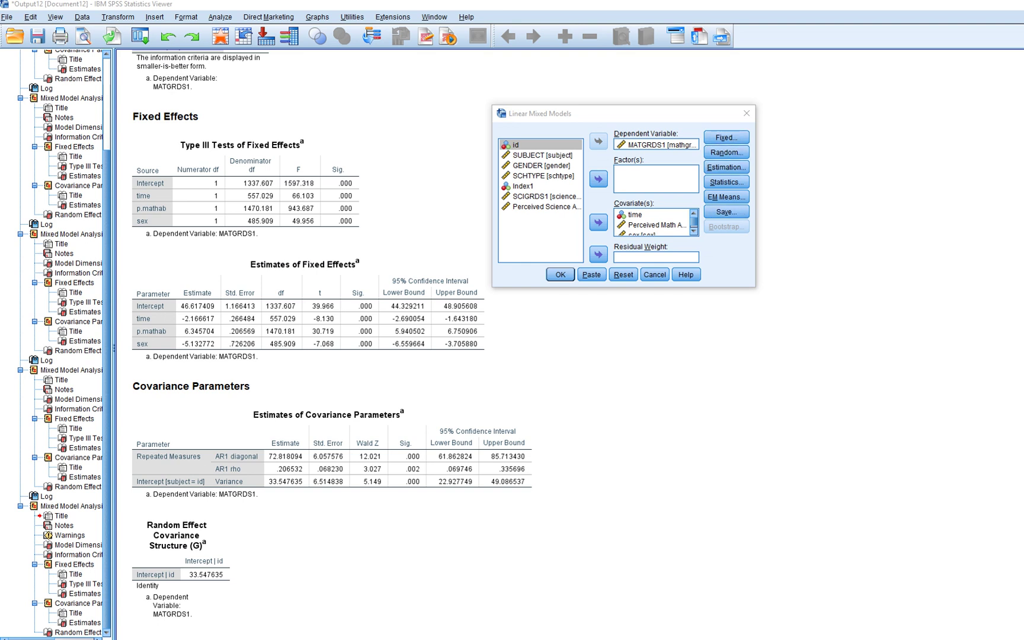
pyautogui.click(726, 152)
pyautogui.click(409, 270)
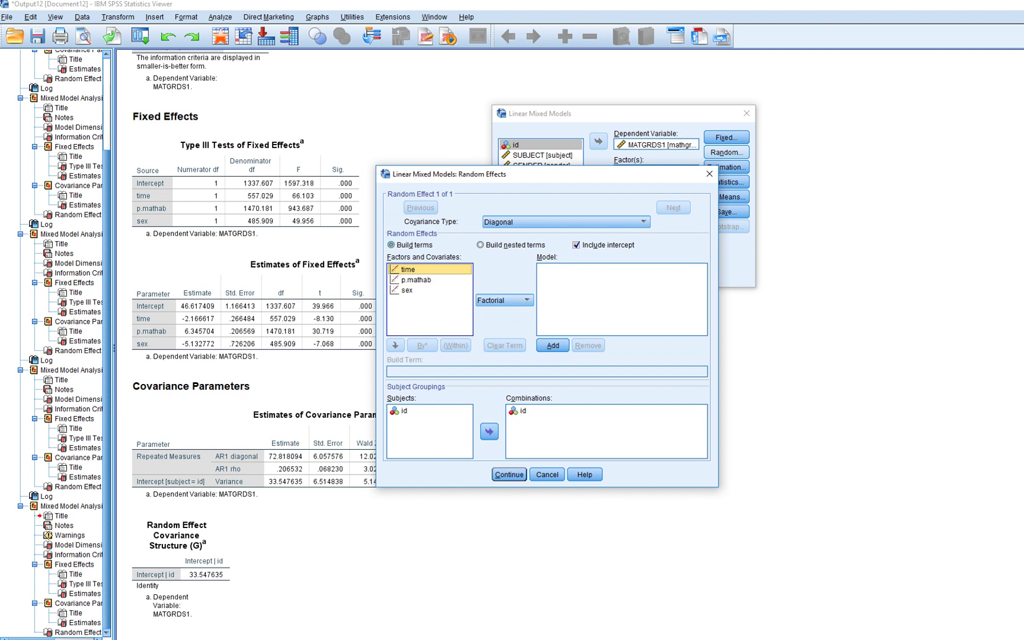
pyautogui.click(710, 174)
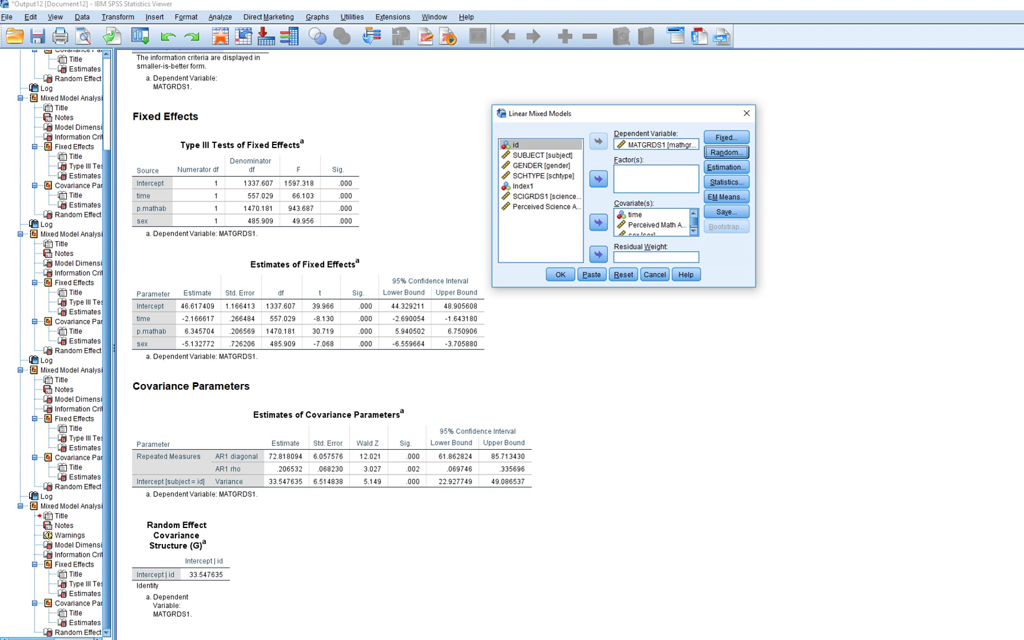
pyautogui.click(635, 215)
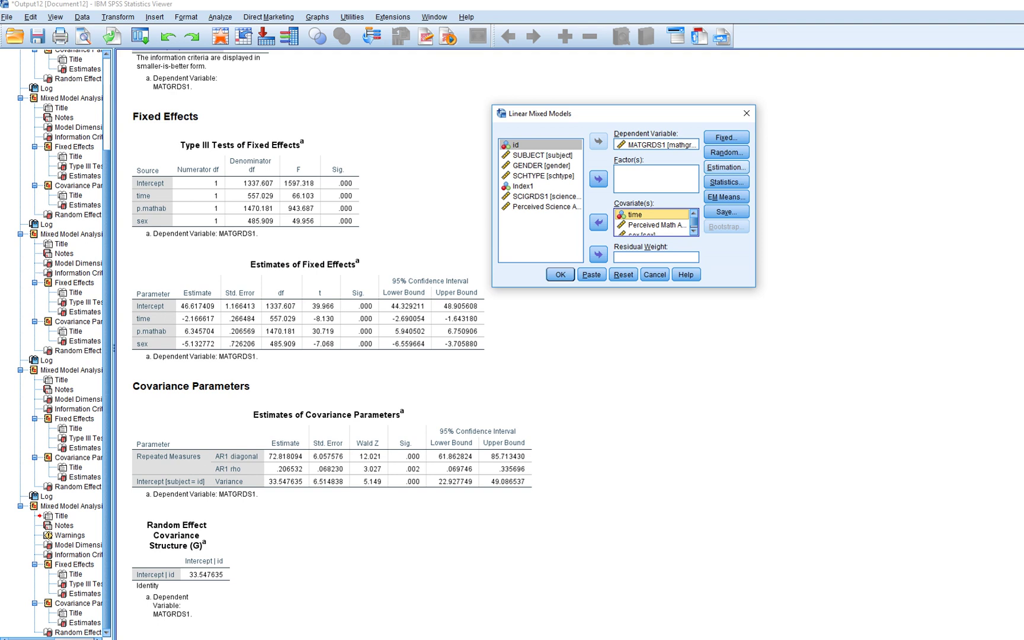
pyautogui.click(727, 152)
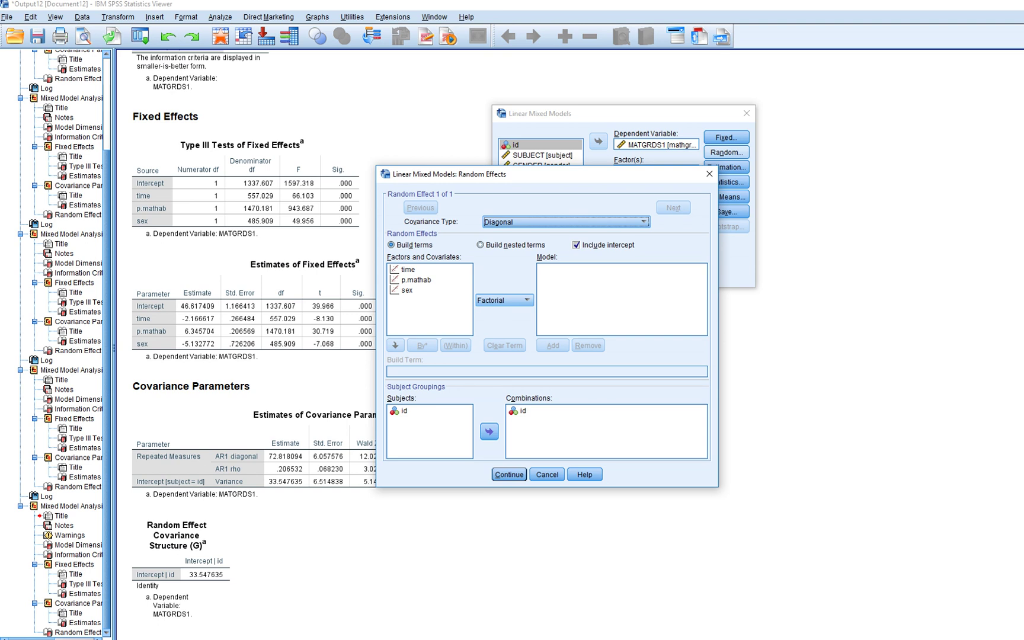
pyautogui.click(710, 173)
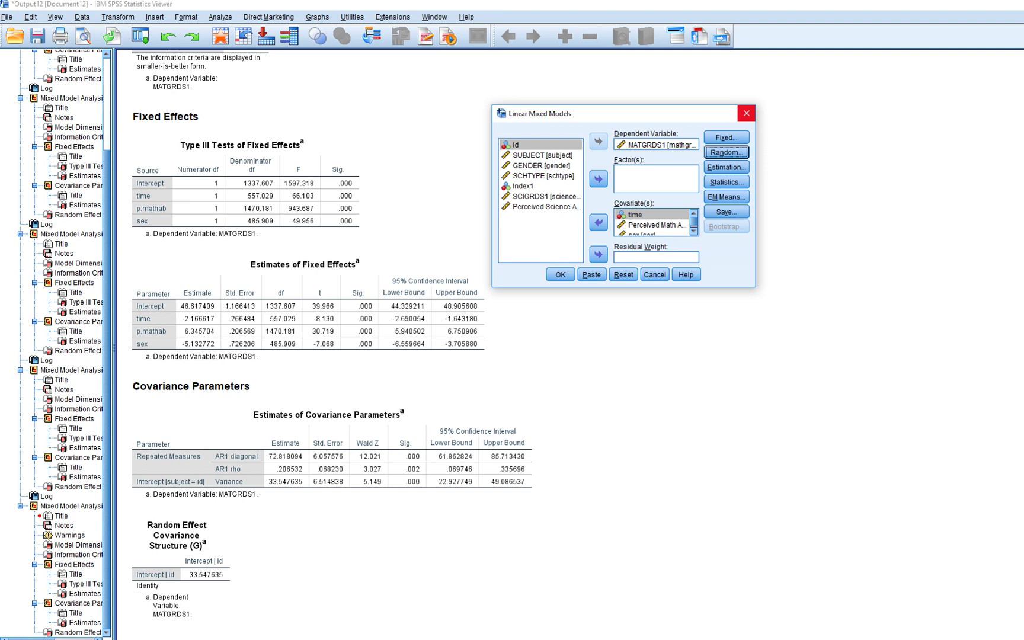
pyautogui.click(746, 113)
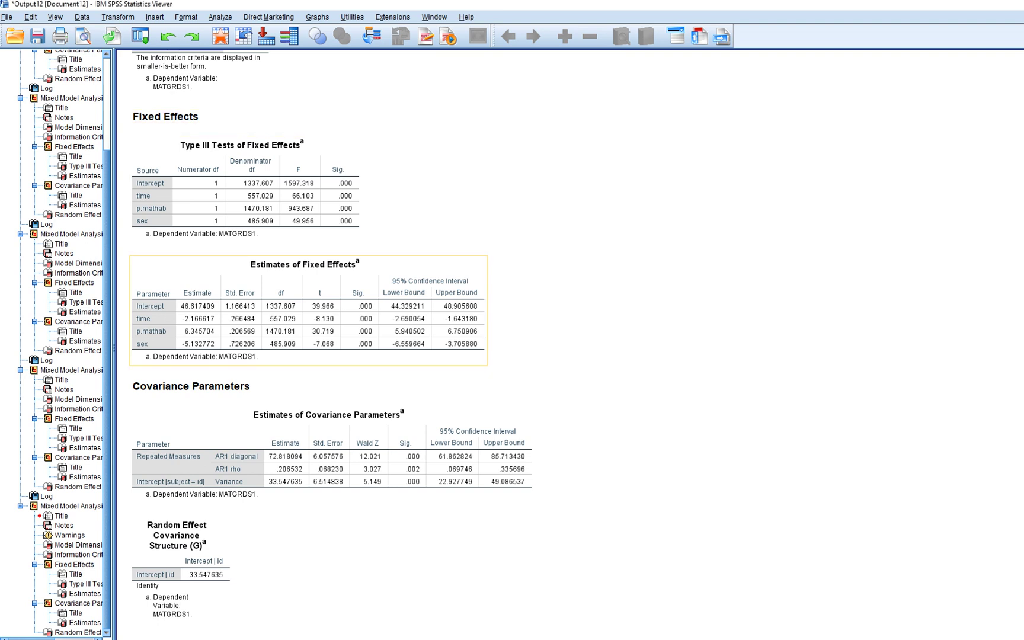
pyautogui.scroll(11, 333, 344)
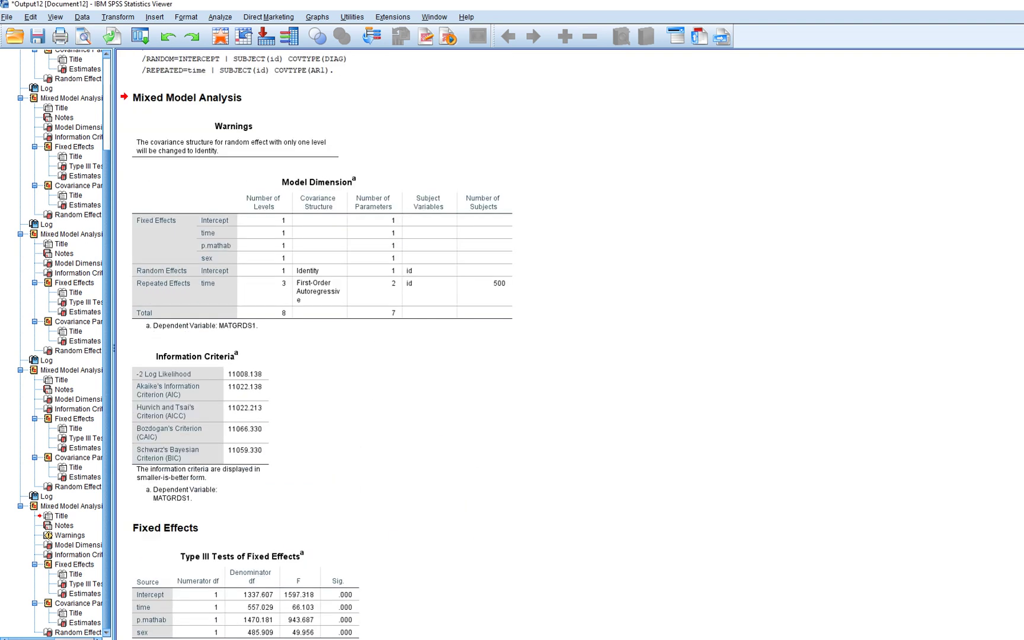
pyautogui.scroll(-10, 332, 344)
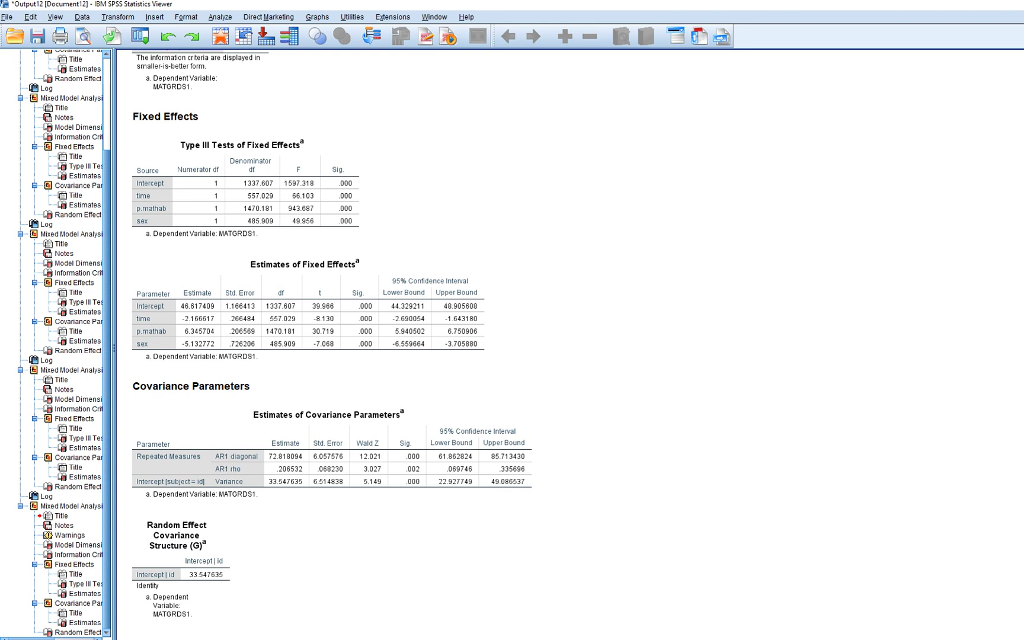
pyautogui.scroll(5, 569, 343)
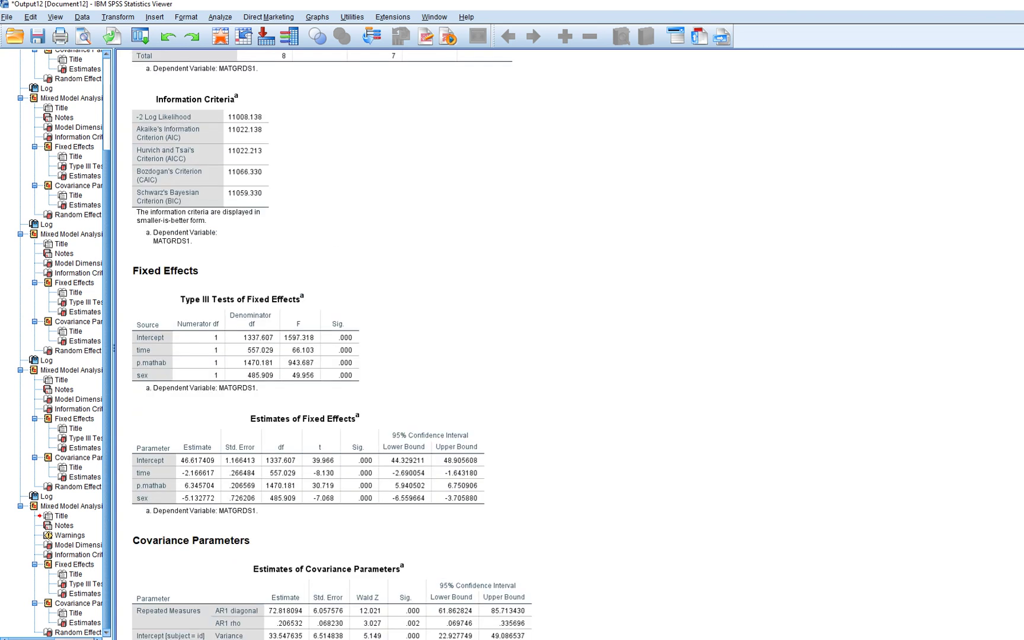
pyautogui.scroll(-3, 569, 344)
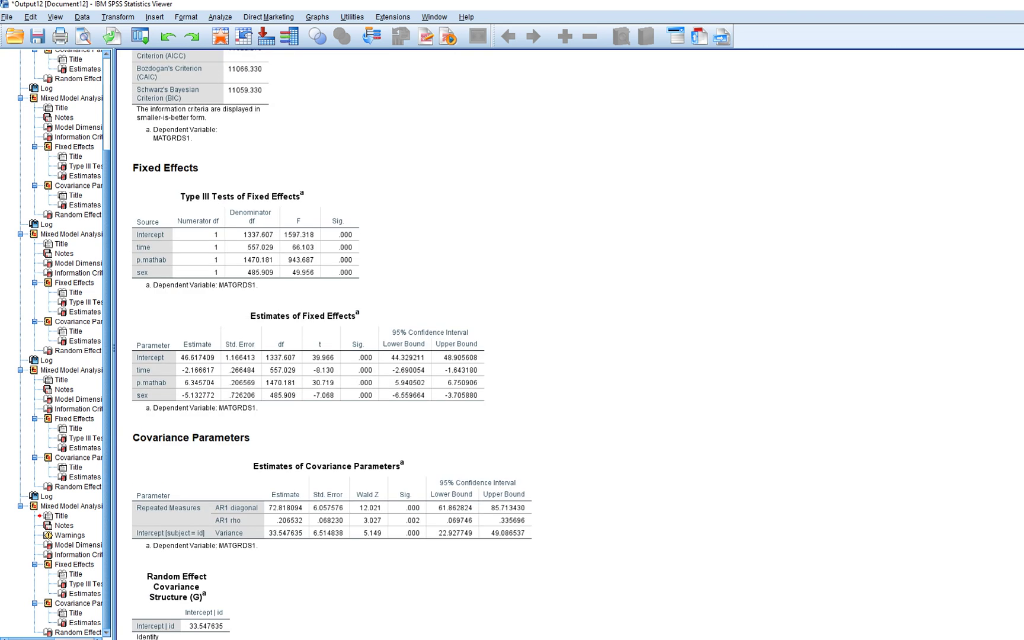